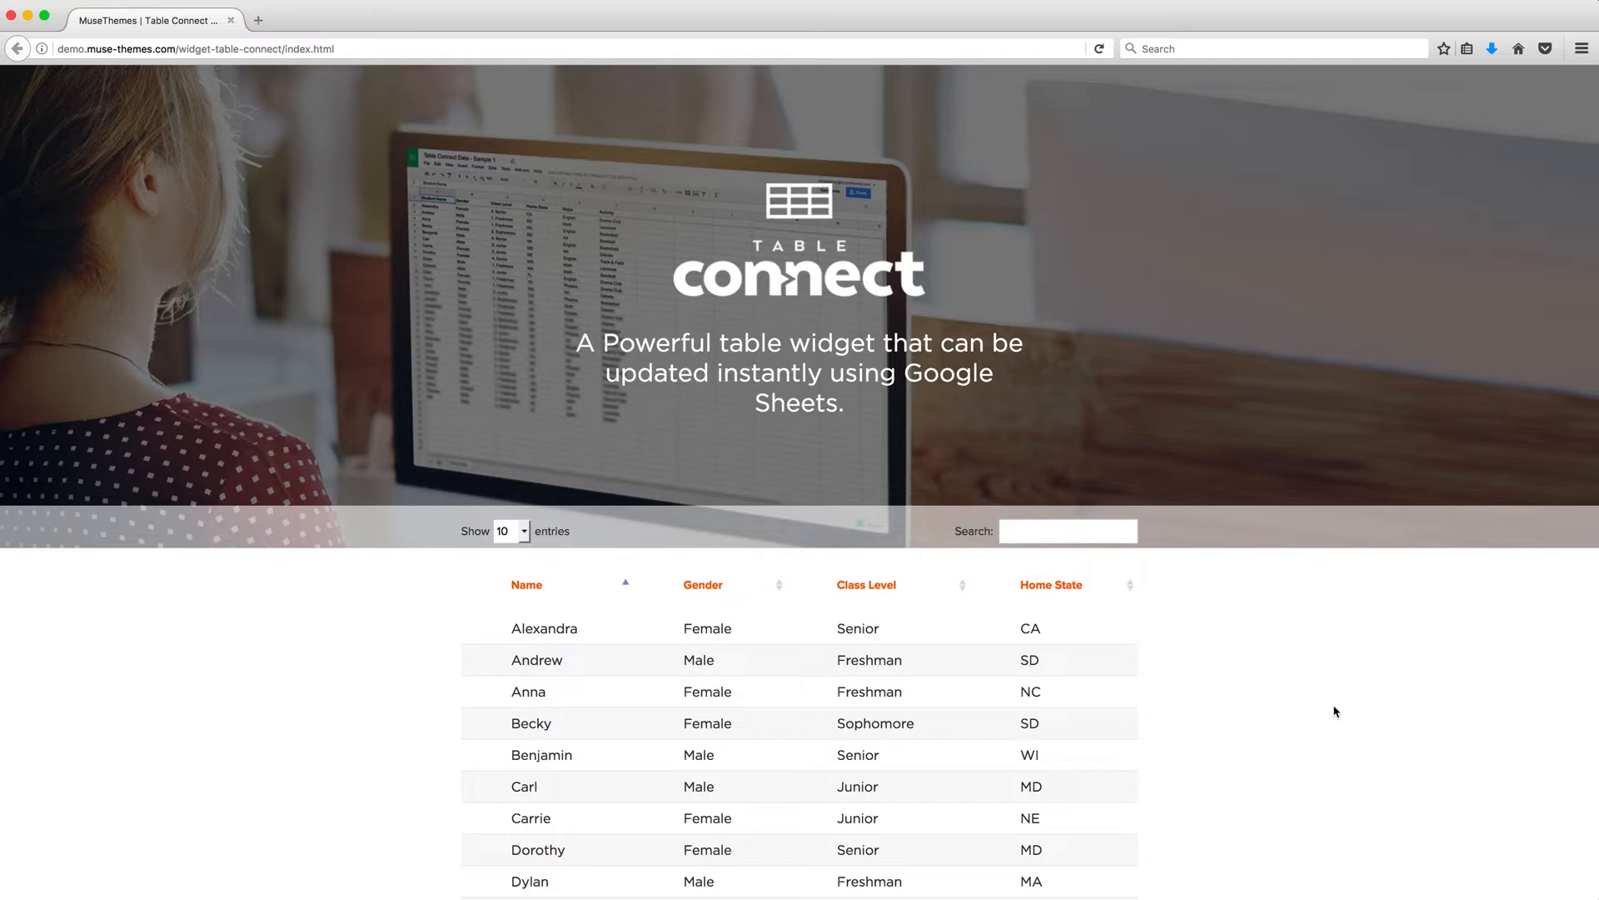
Sort the demo table by Gender, then Class Level and Home State, reversing each of the last two.
scroll(1335, 710, down, 3)
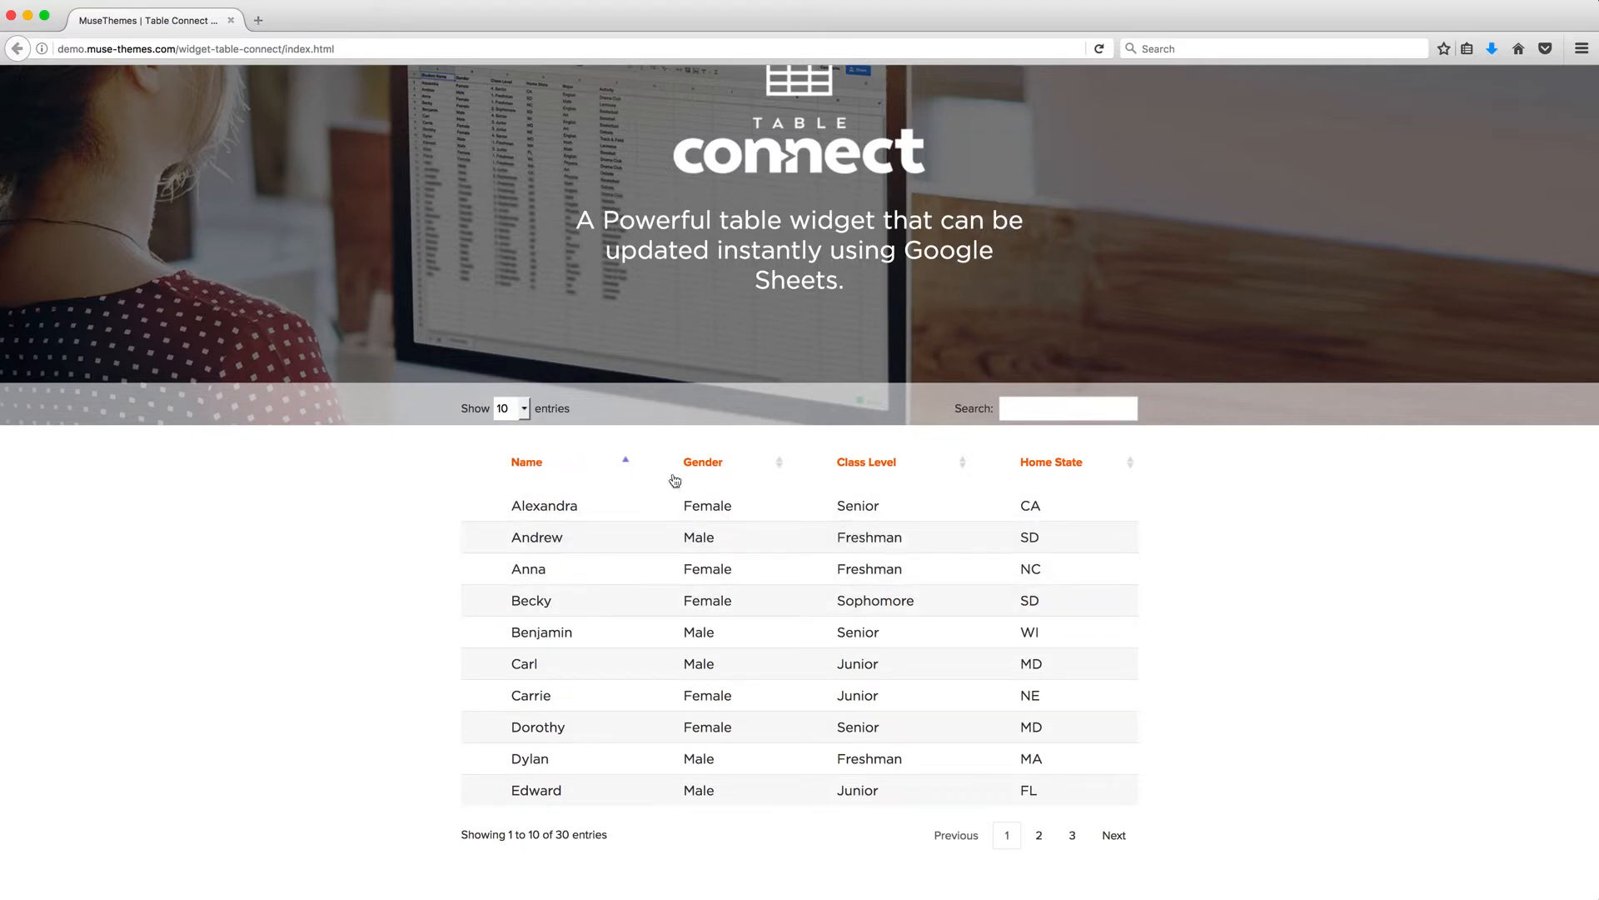
click(710, 472)
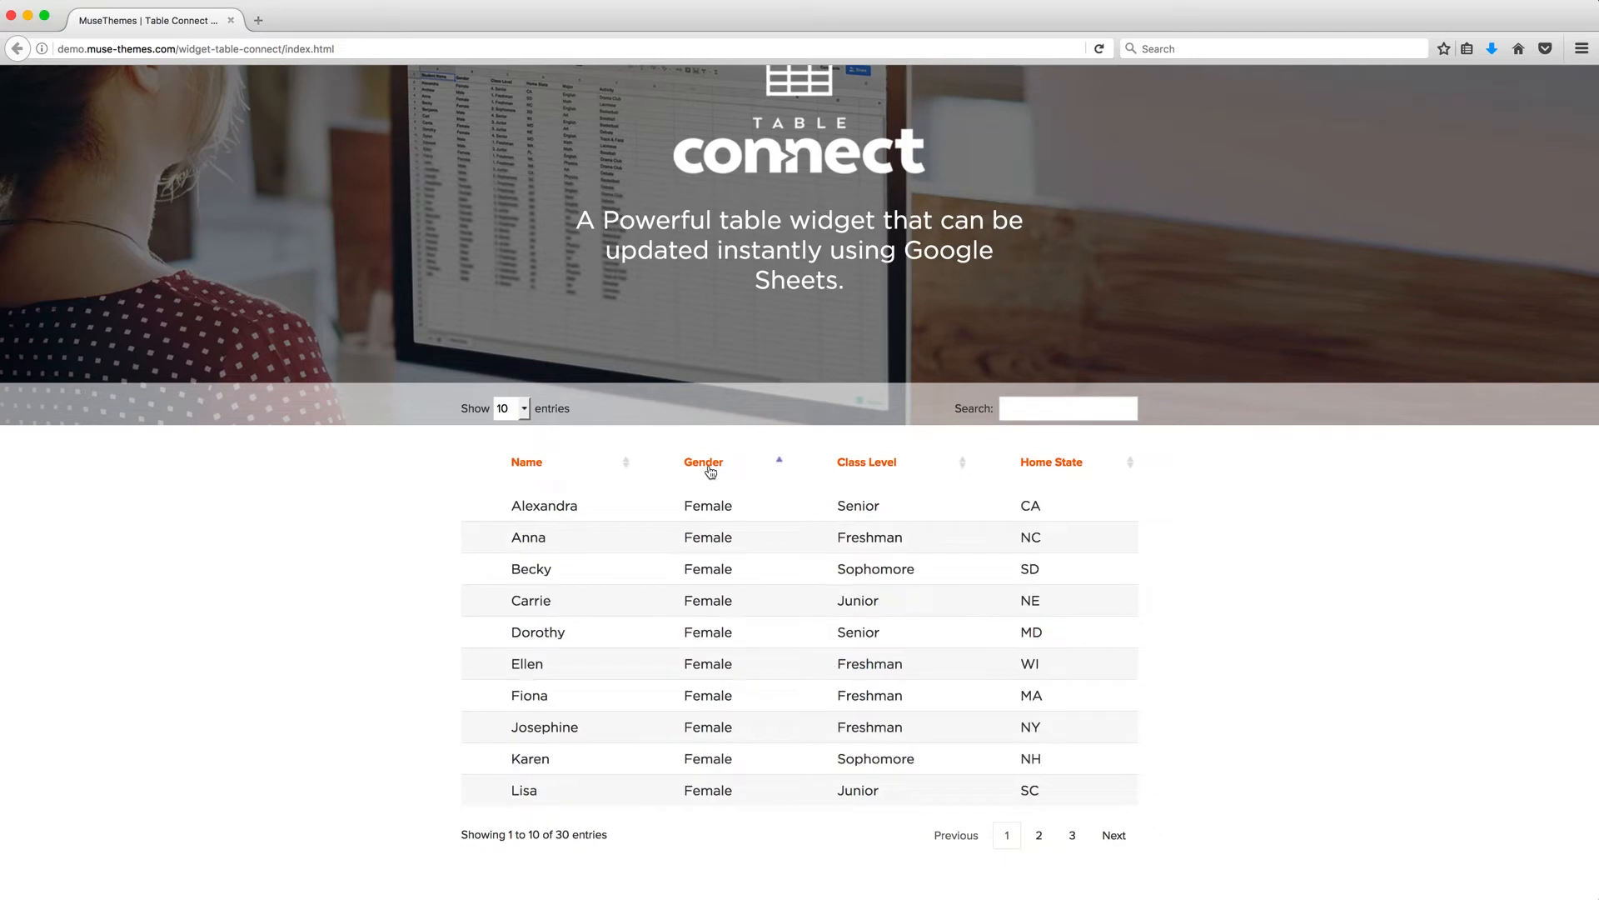
click(861, 471)
click(862, 471)
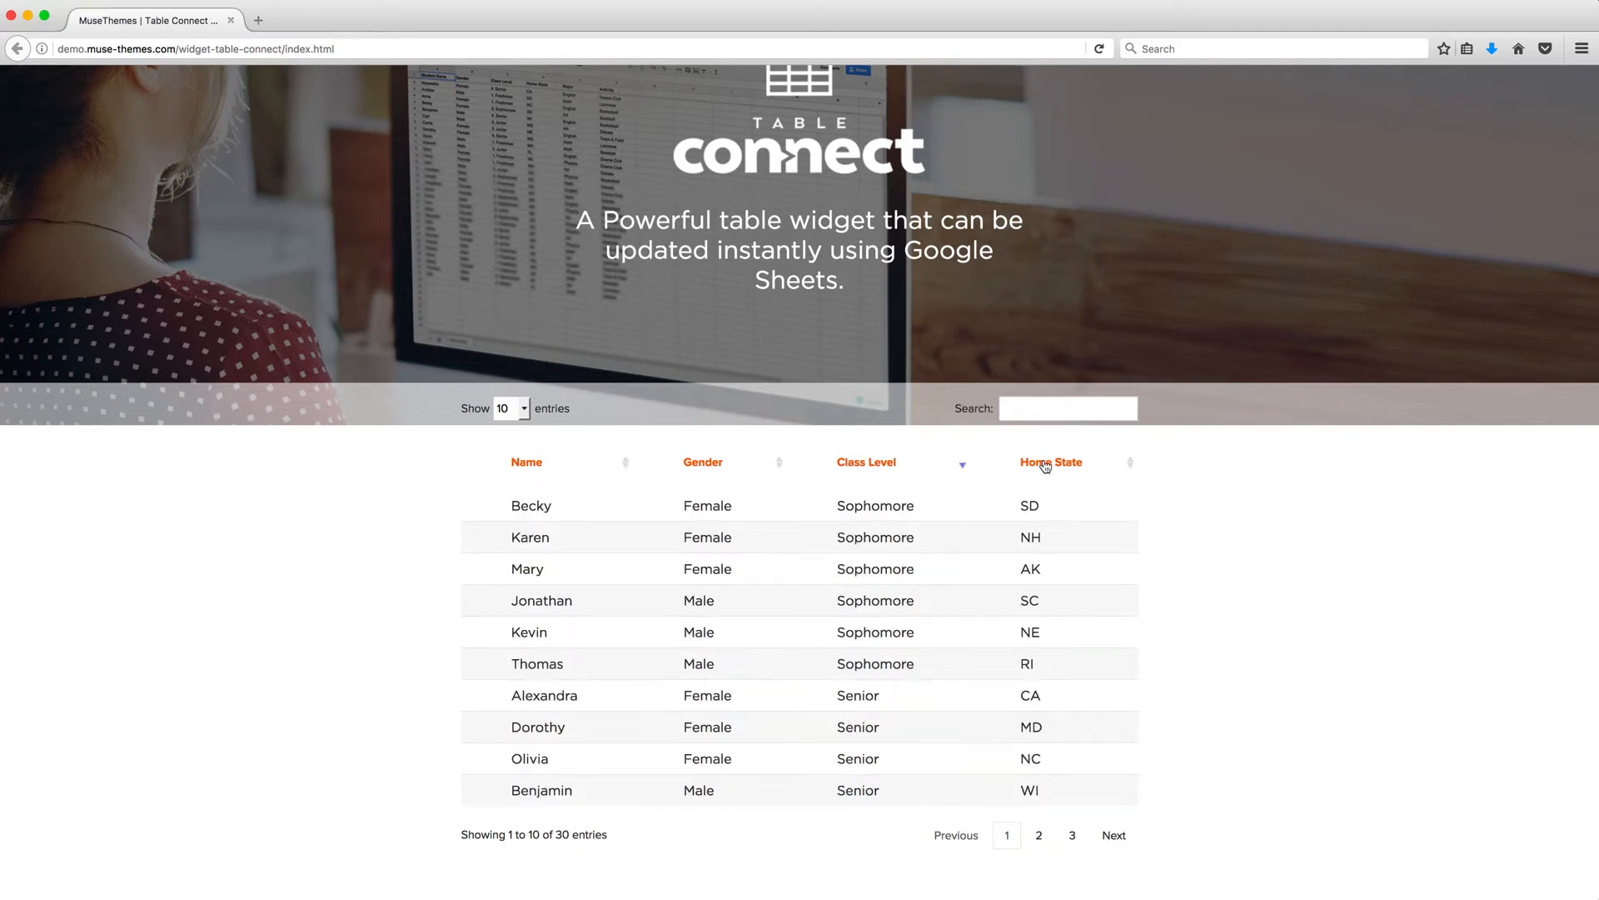
click(1045, 466)
click(1046, 466)
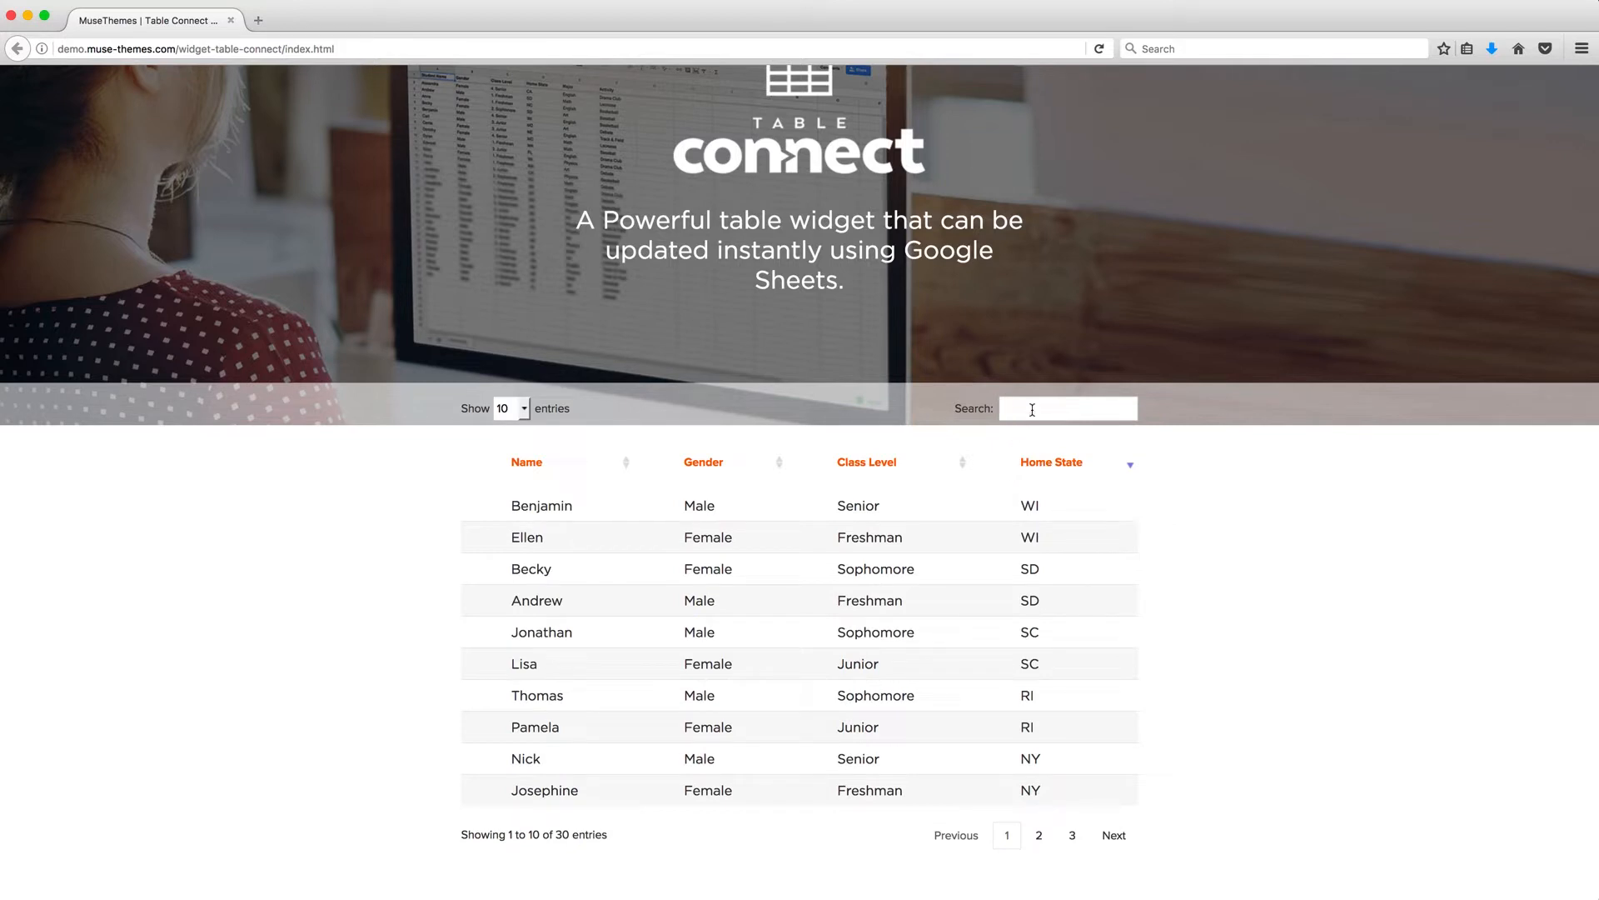
Search the table for 'alexan', clear the search, then view pages 2 and 3 and return to page 1.
text(alexan)
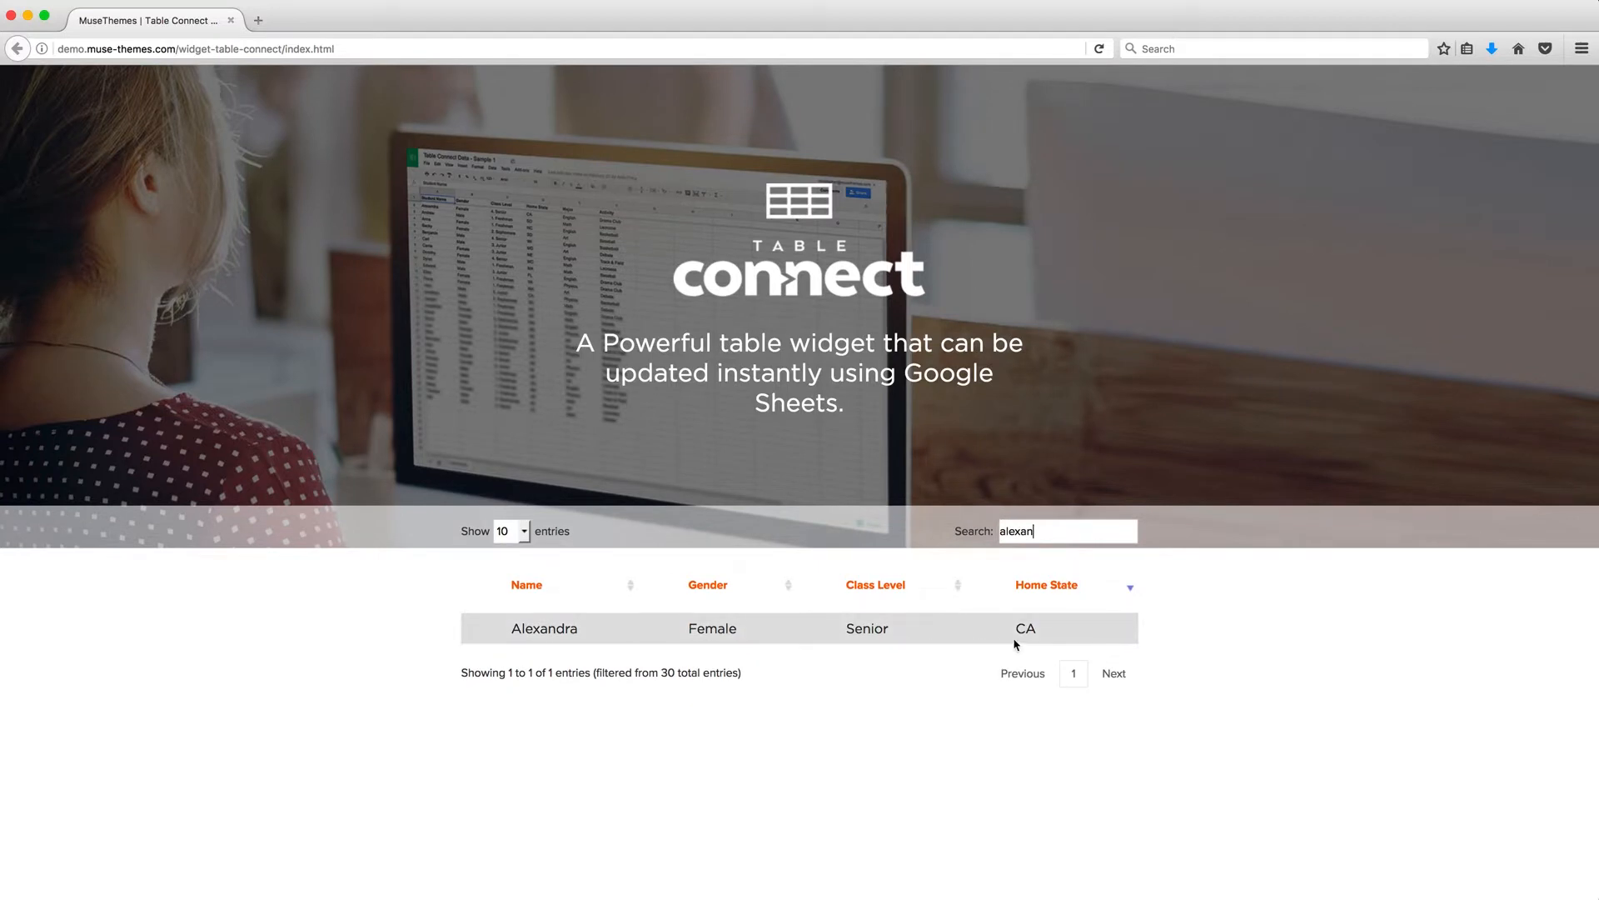
key(BackSpace)
key(BackSpace)
key(BackSpace)
key(BackSpace)
key(BackSpace)
key(BackSpace)
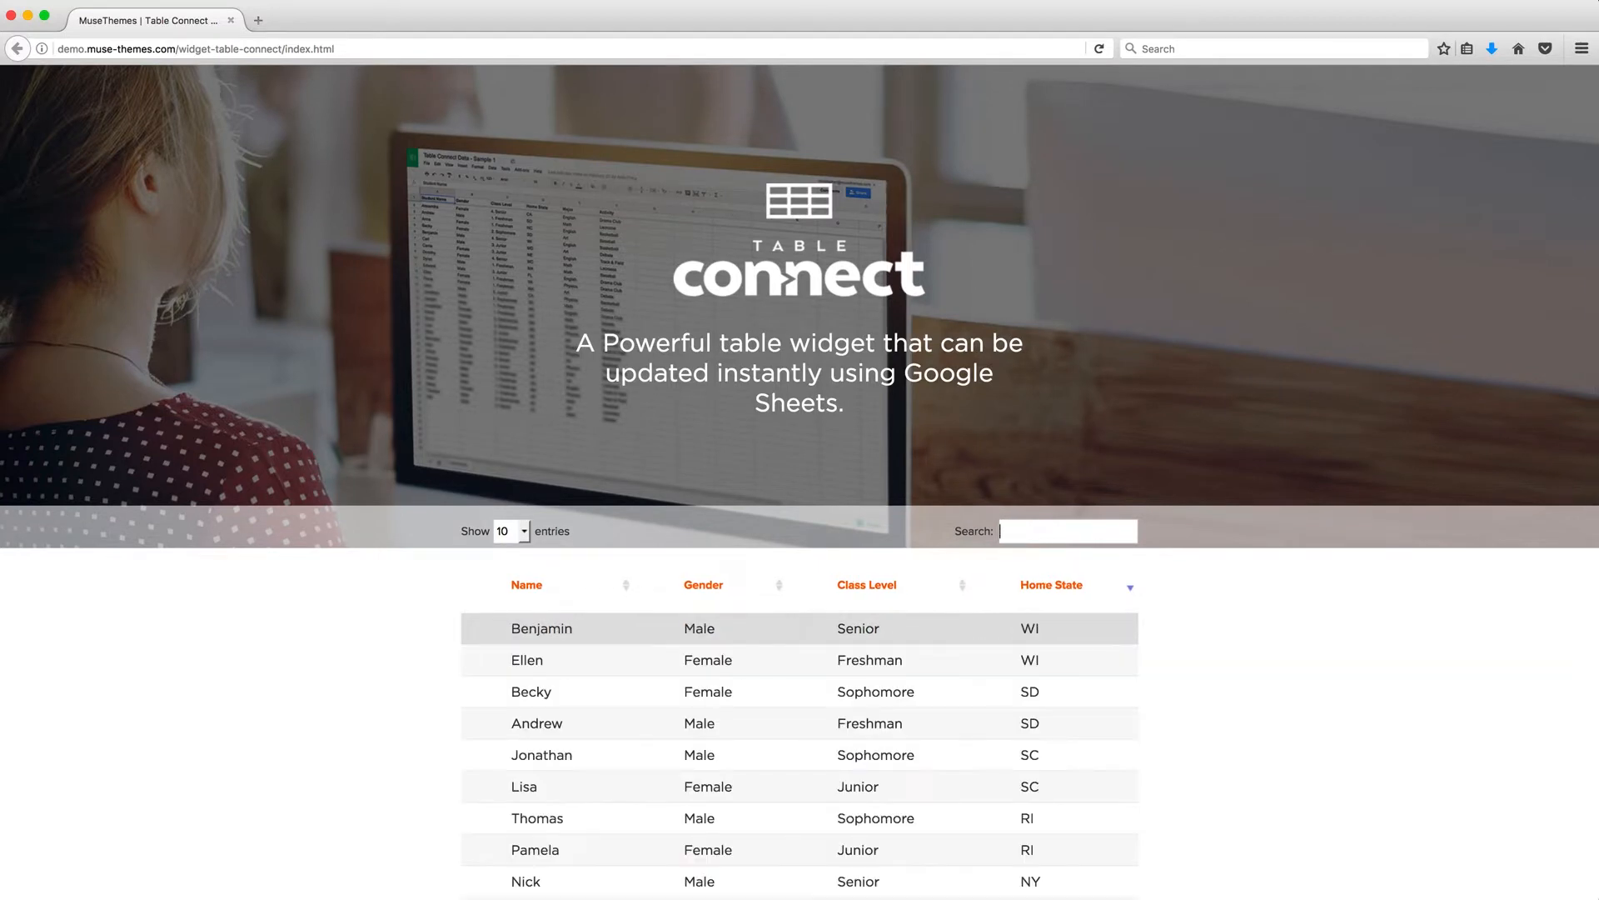
scroll(1241, 665, down, 3)
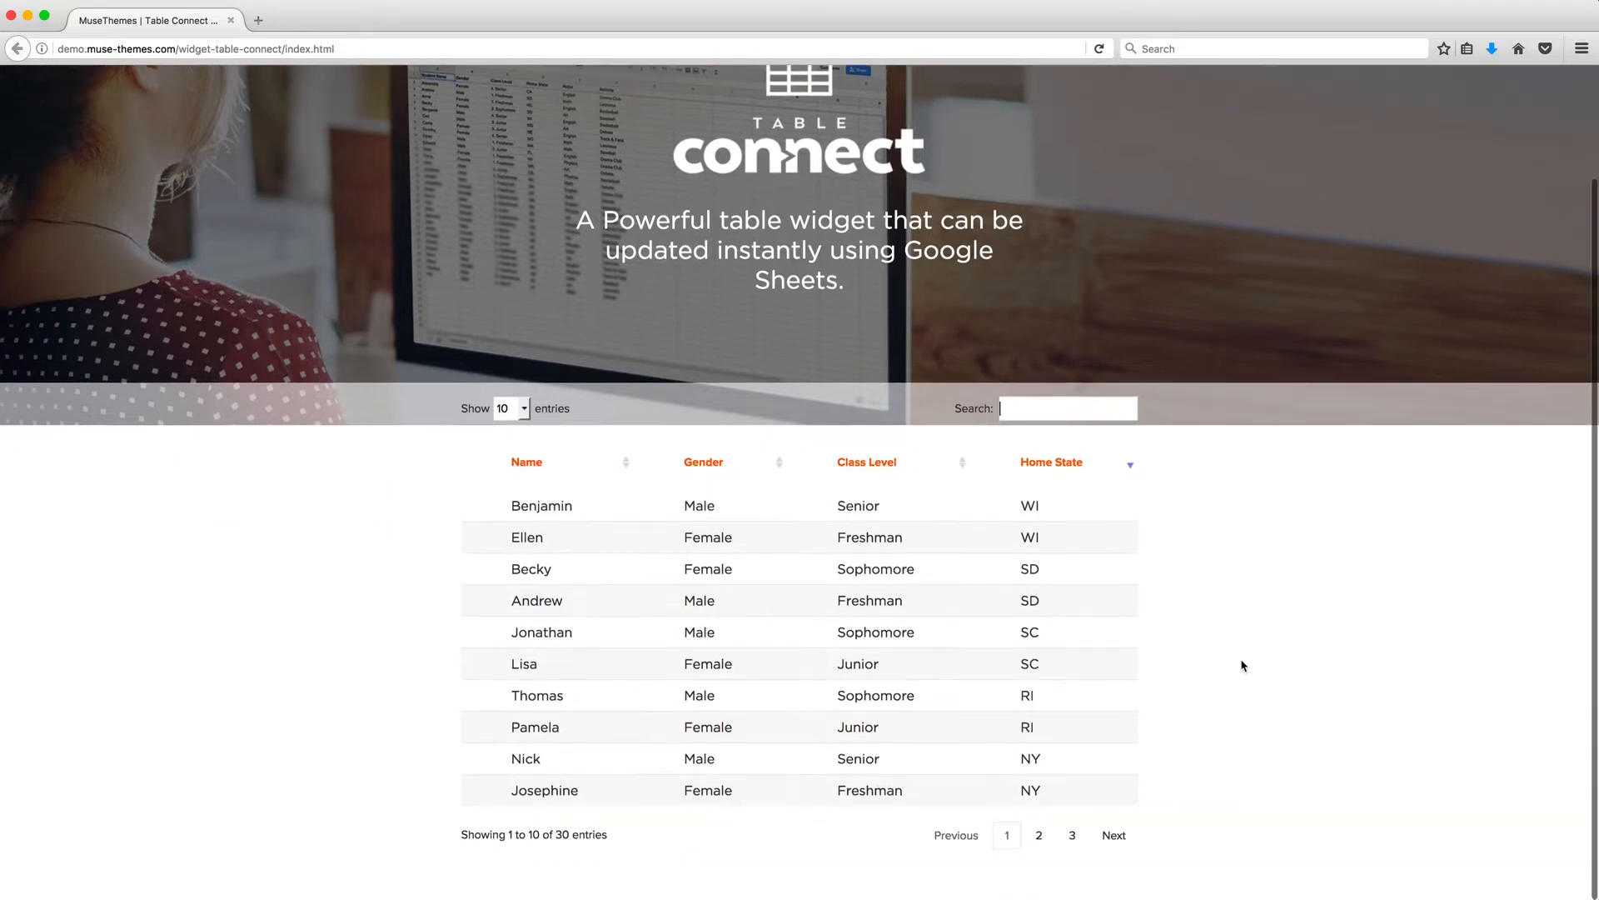
click(1042, 843)
click(1073, 838)
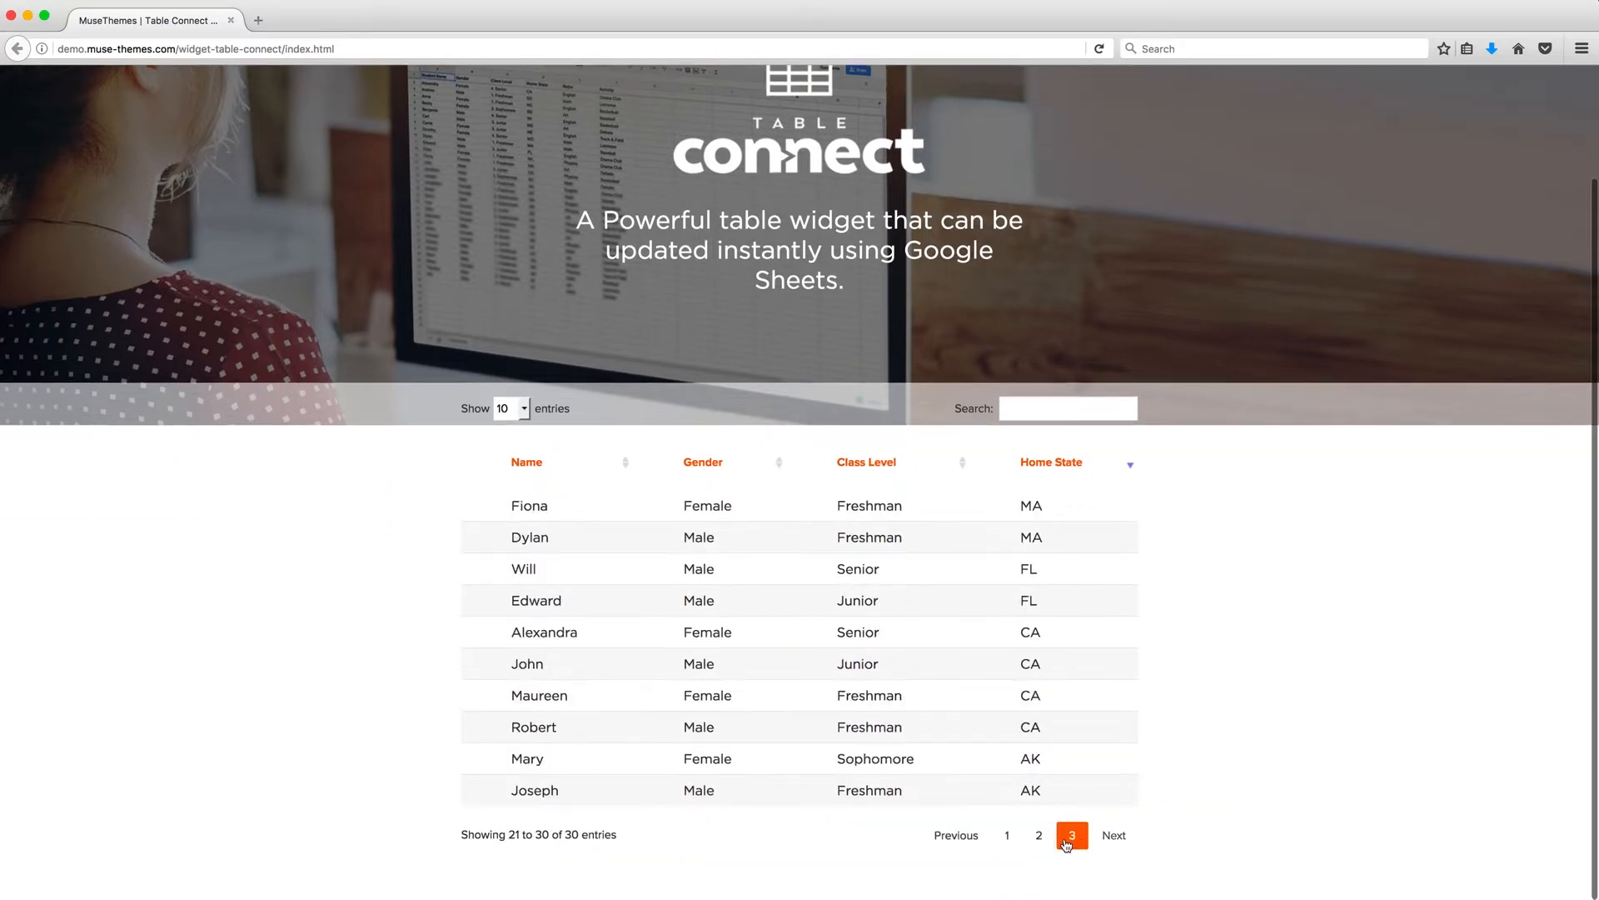
click(1007, 836)
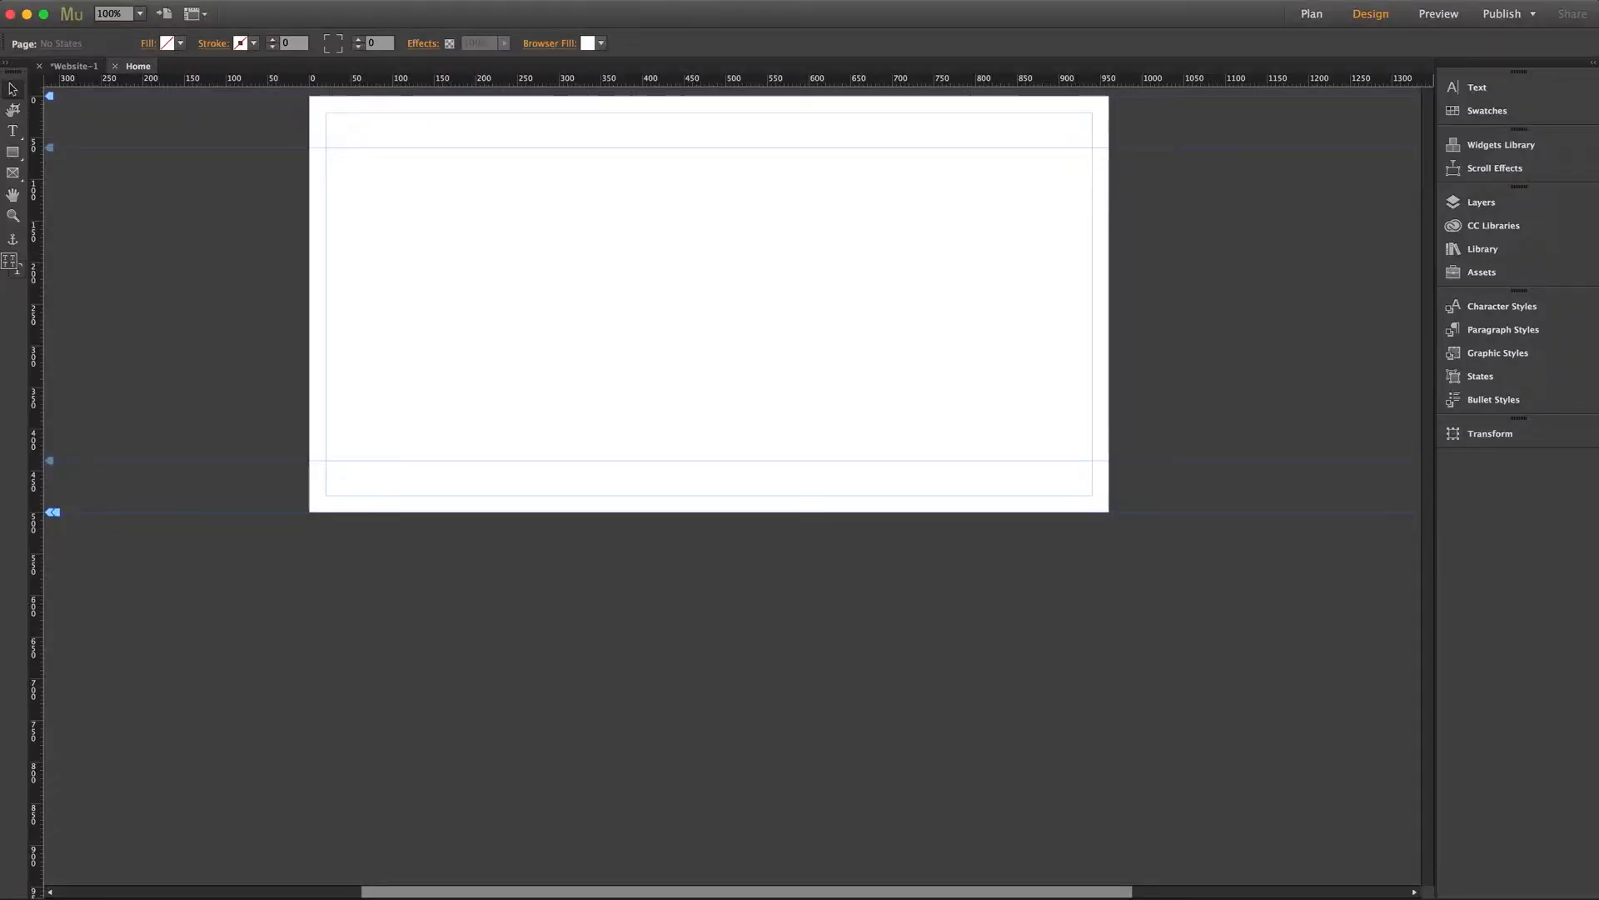
Drag the Table Connect widget from the Library onto the Home page and nudge it slightly higher.
click(1484, 250)
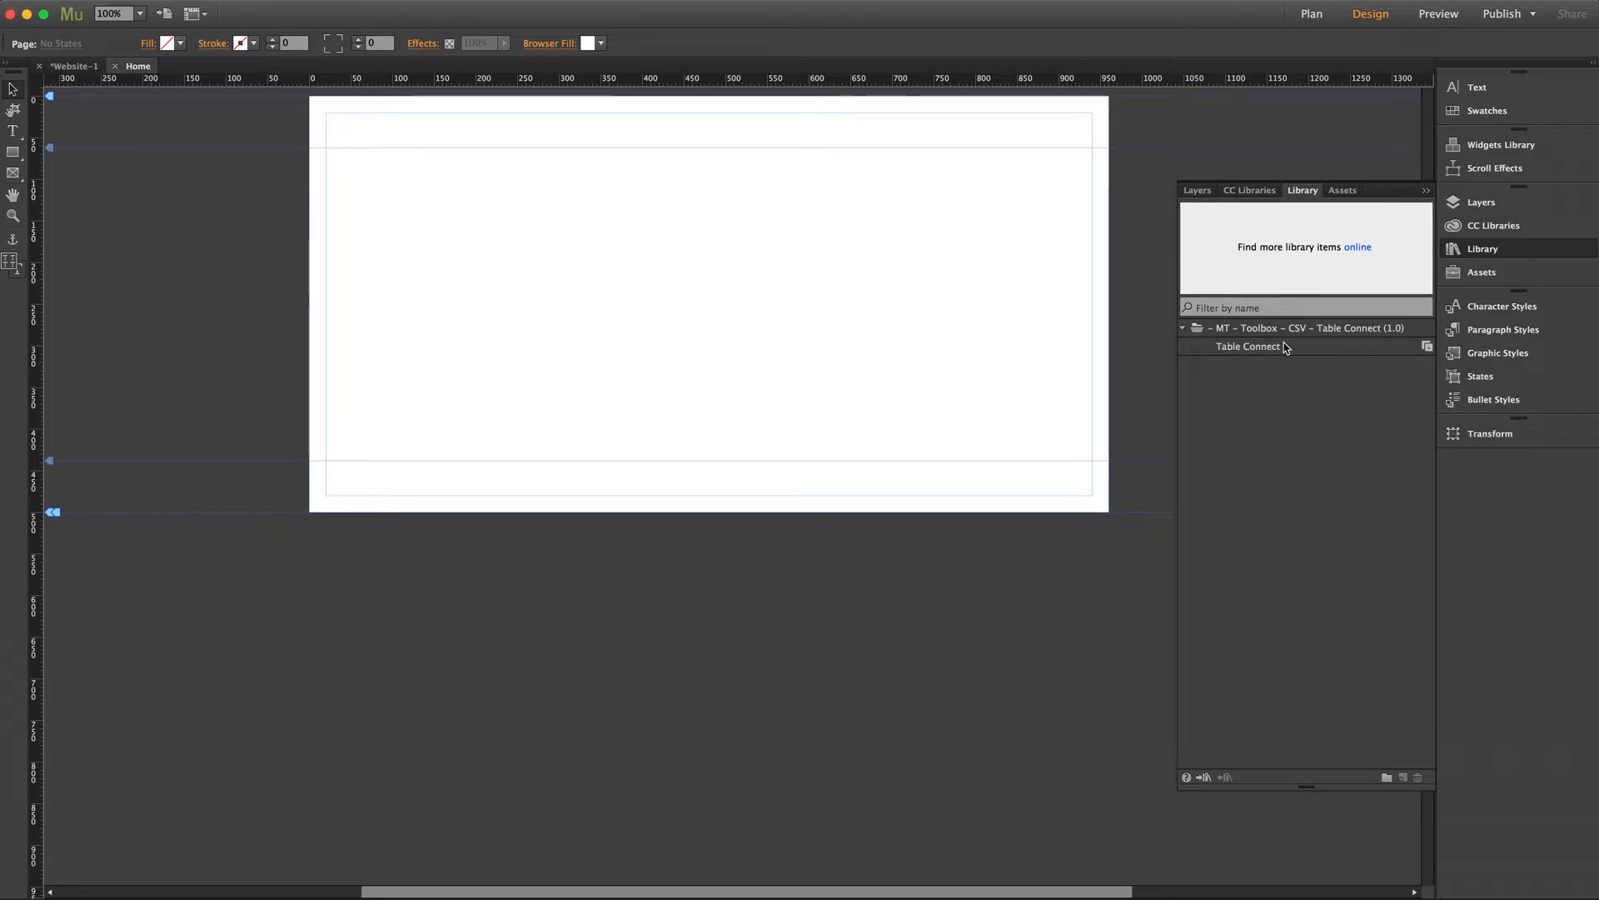
drag(1286, 343, 329, 161)
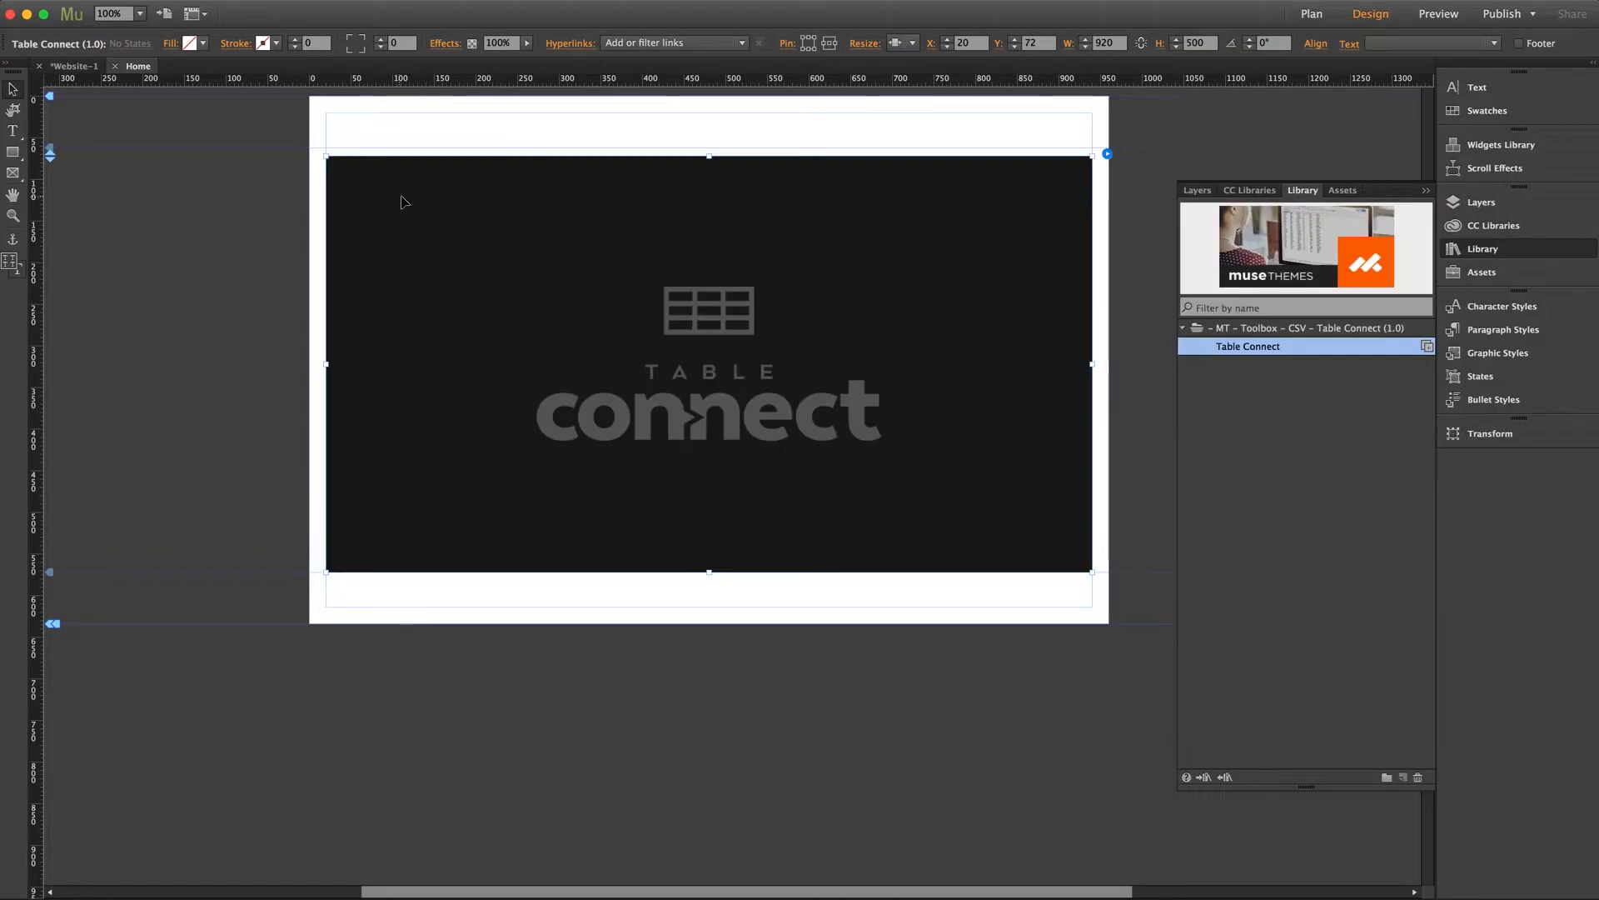
drag(399, 207, 395, 198)
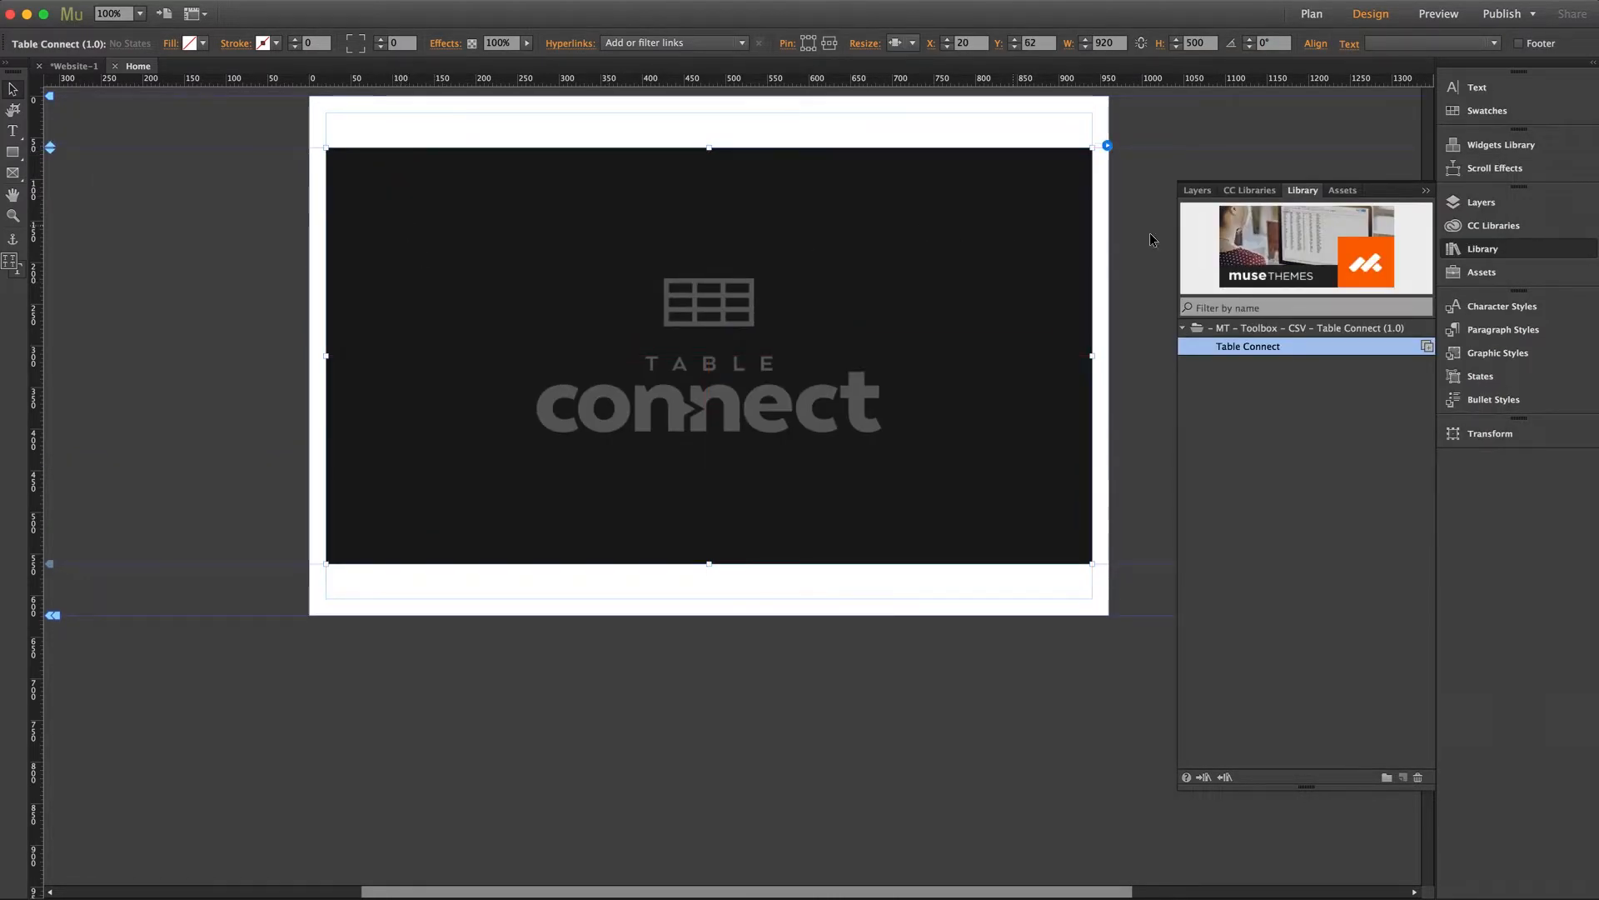
click(1479, 249)
Check the Table Connect widget's options, then preview the page in the browser.
click(1240, 235)
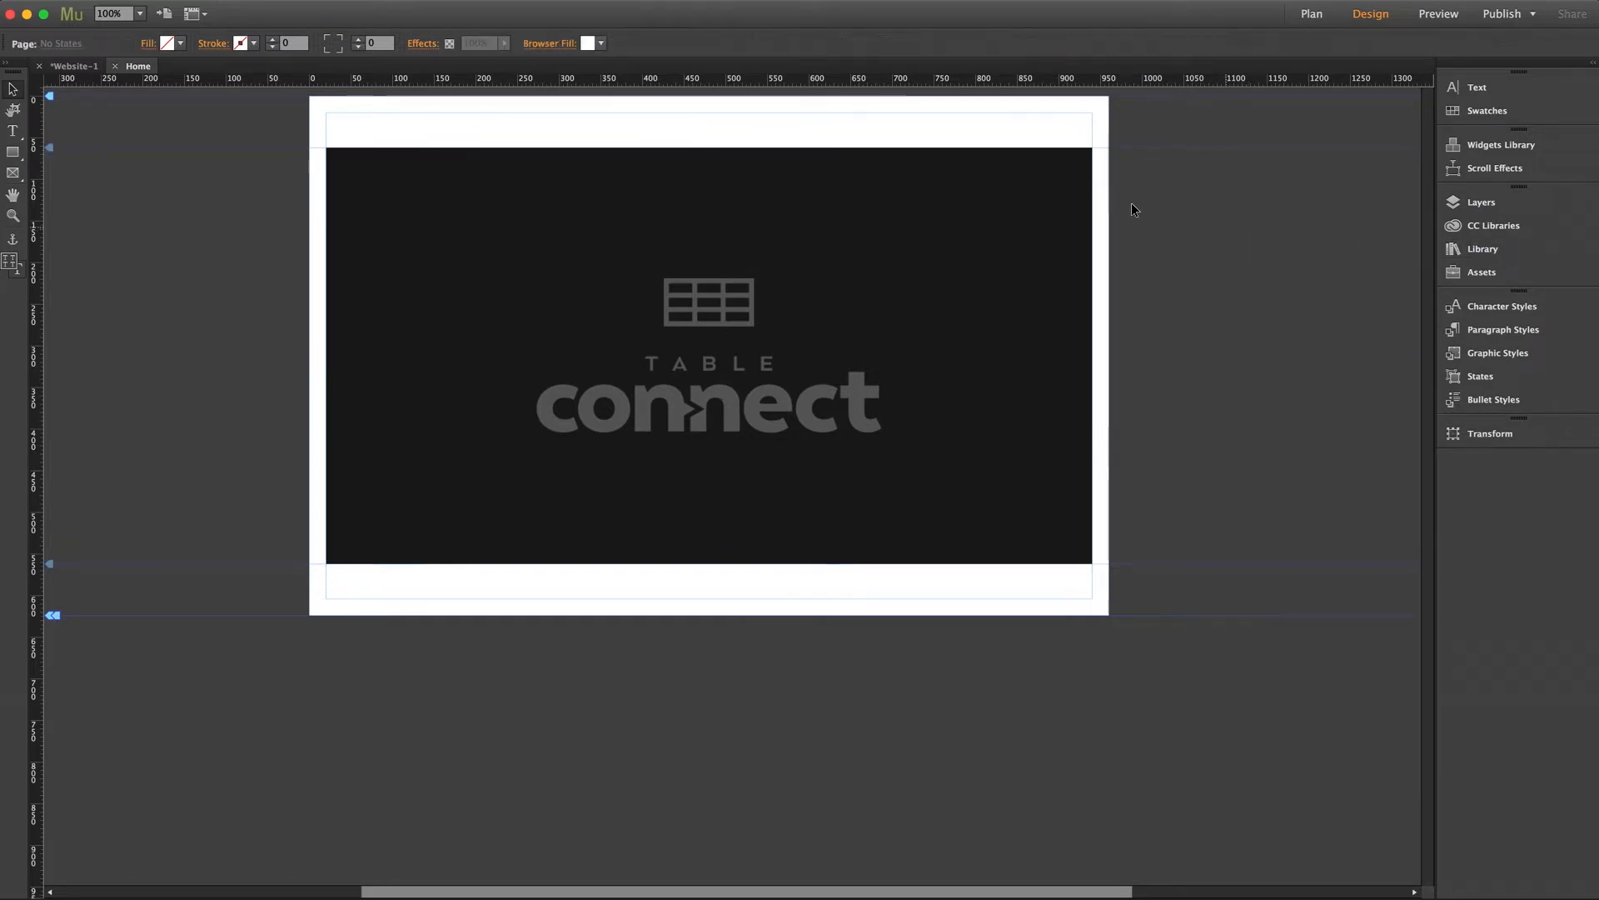
click(1107, 146)
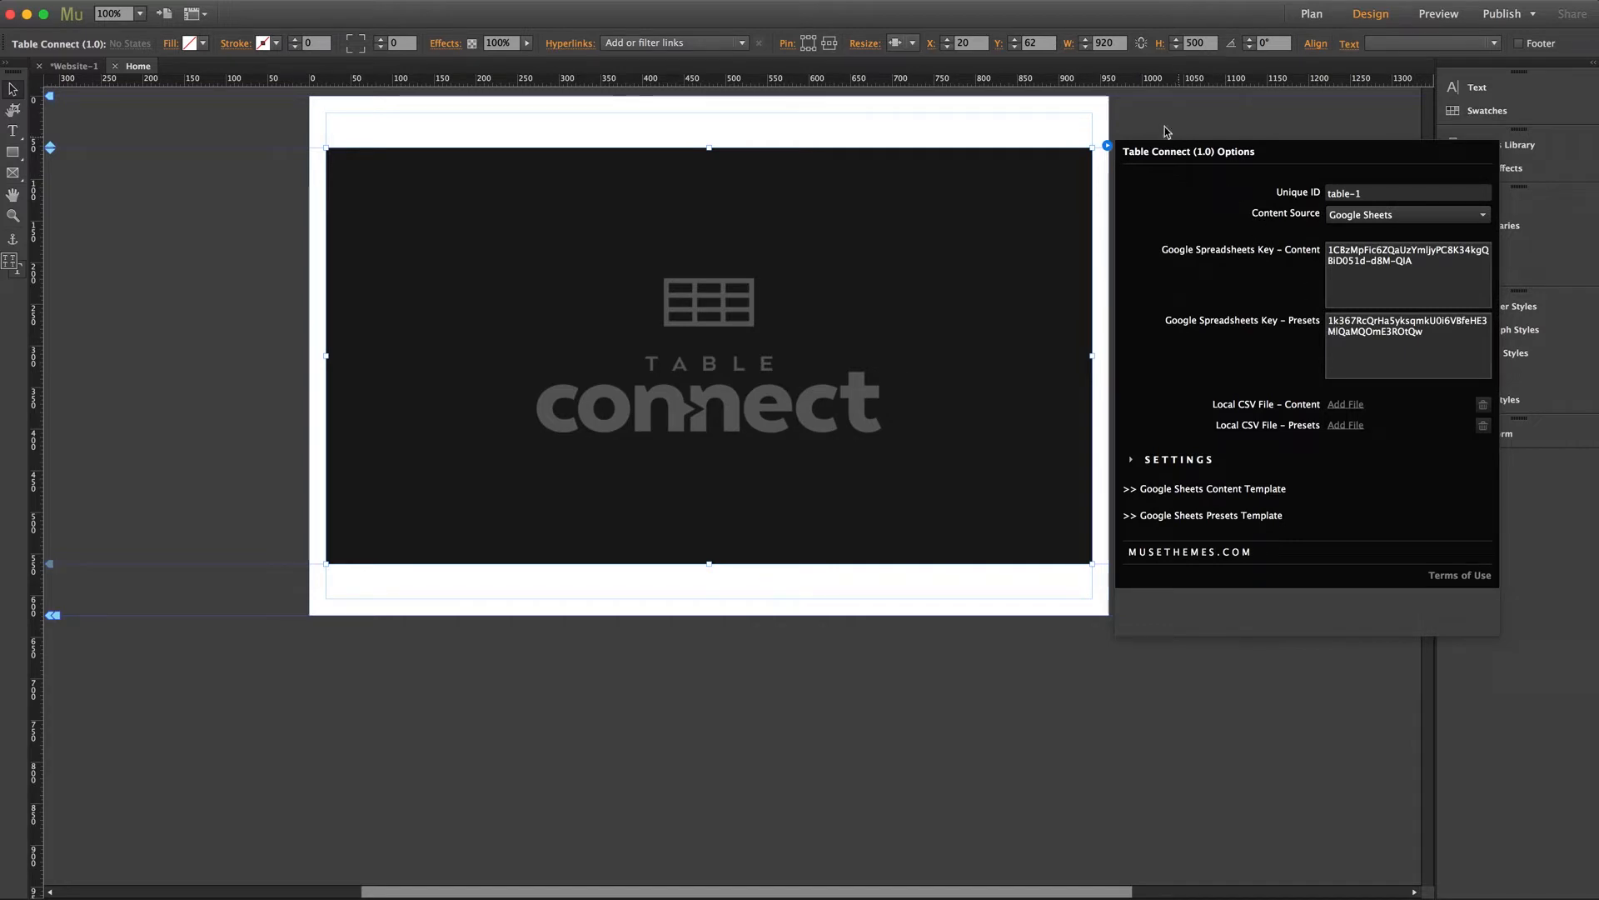
click(1164, 168)
key(super+shift+e)
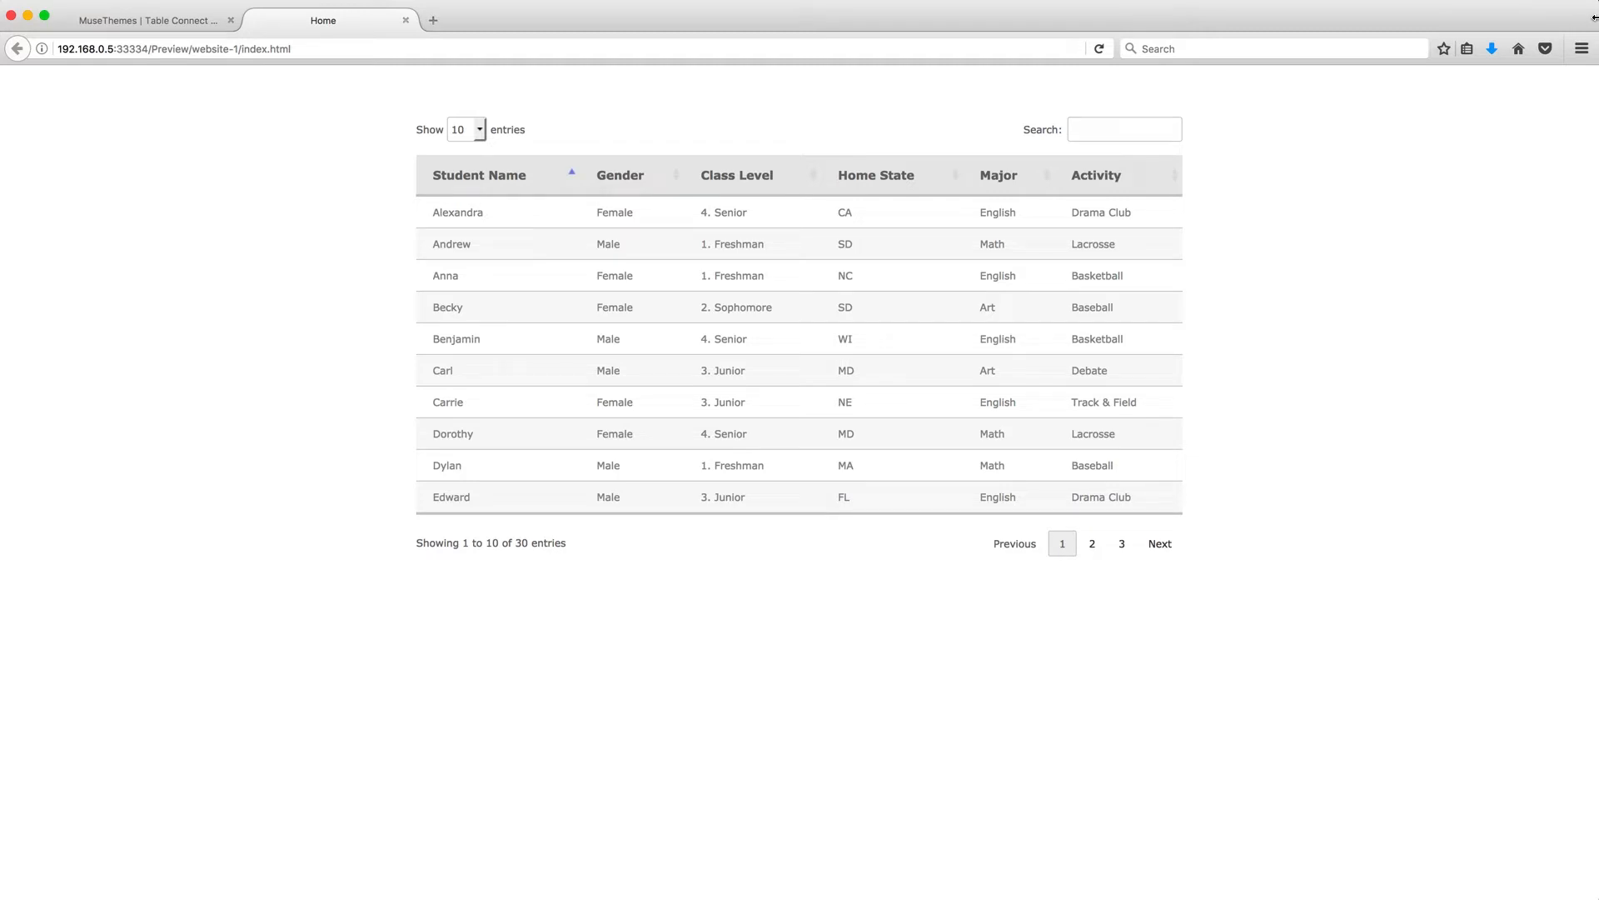
Narrow the browser window, expand and collapse Alexandra's and Andrew's rows, then restore the full width.
drag(1593, 17, 434, 16)
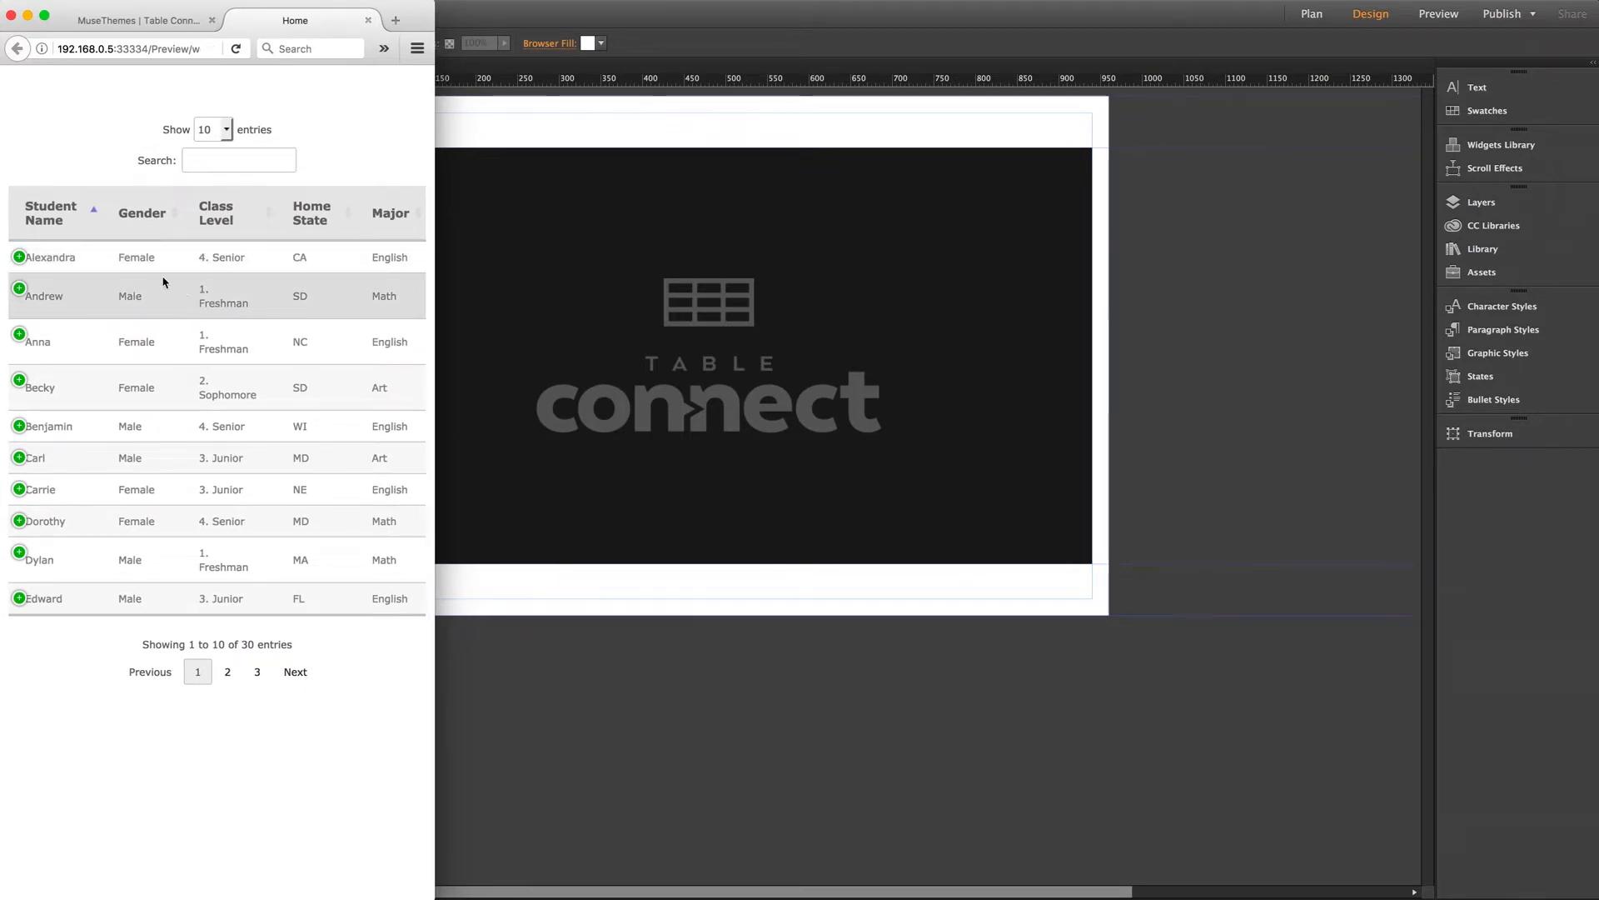
click(20, 259)
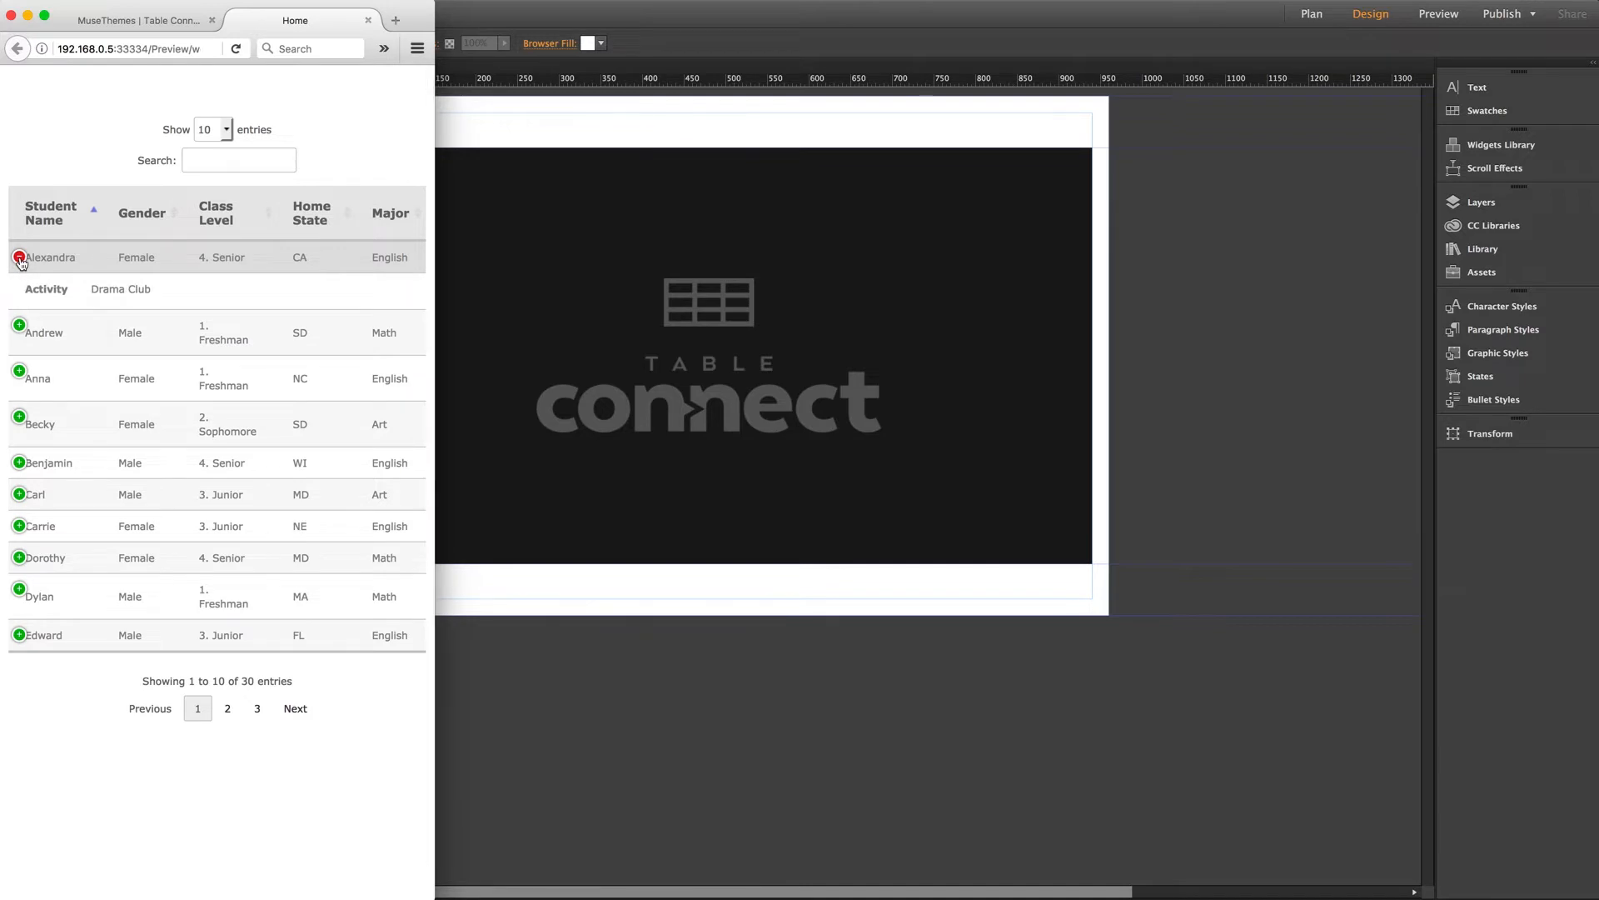
click(20, 258)
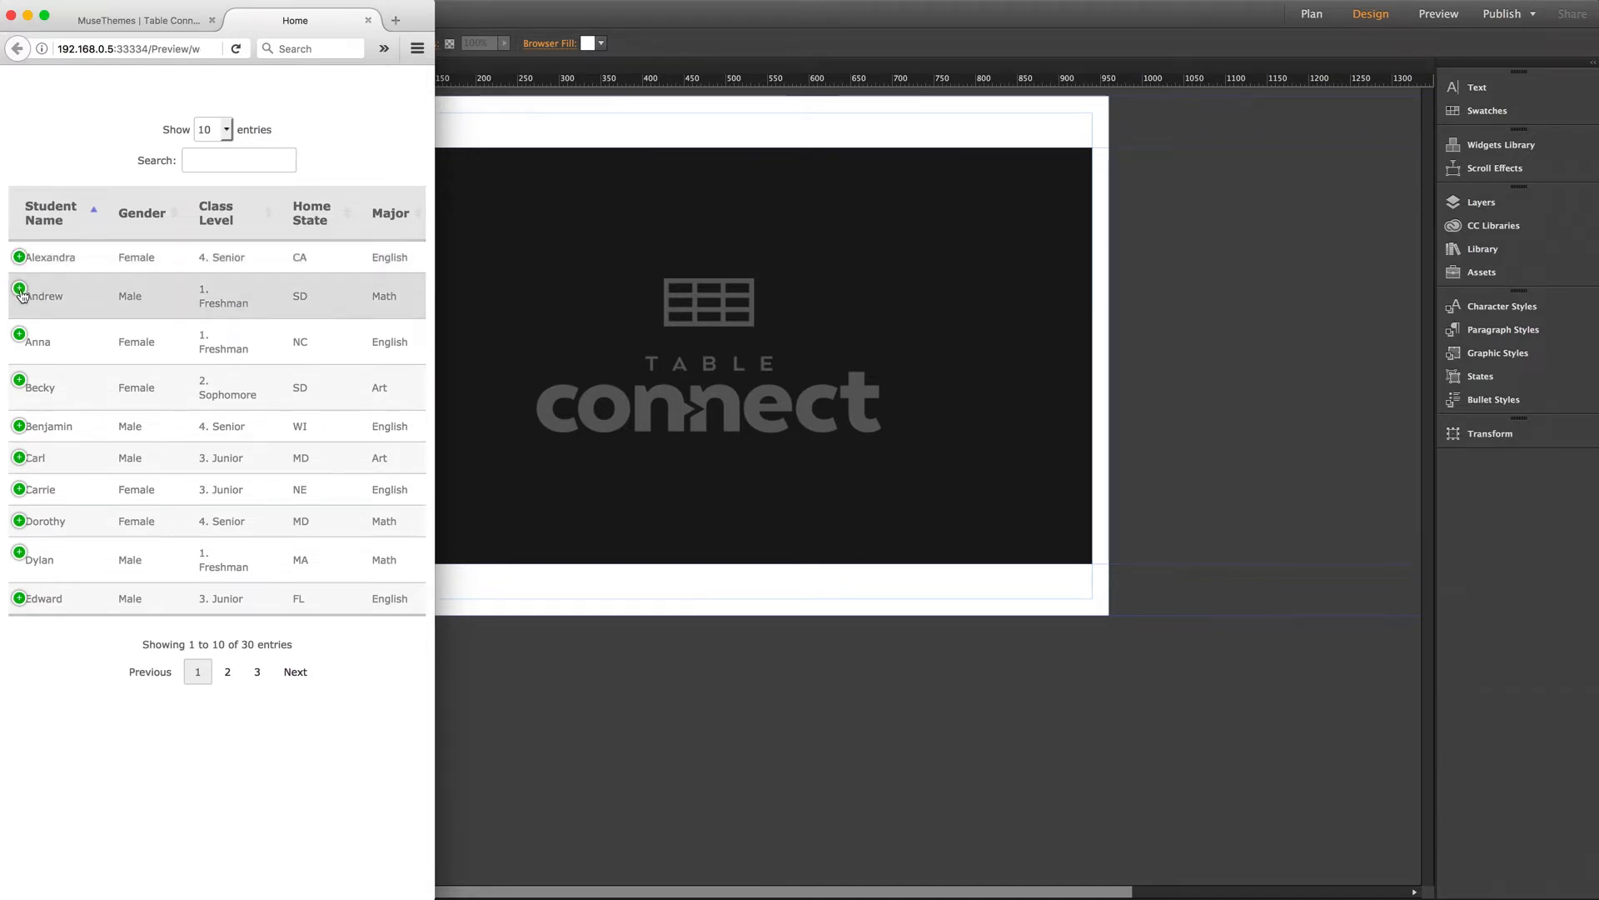
click(20, 290)
click(20, 291)
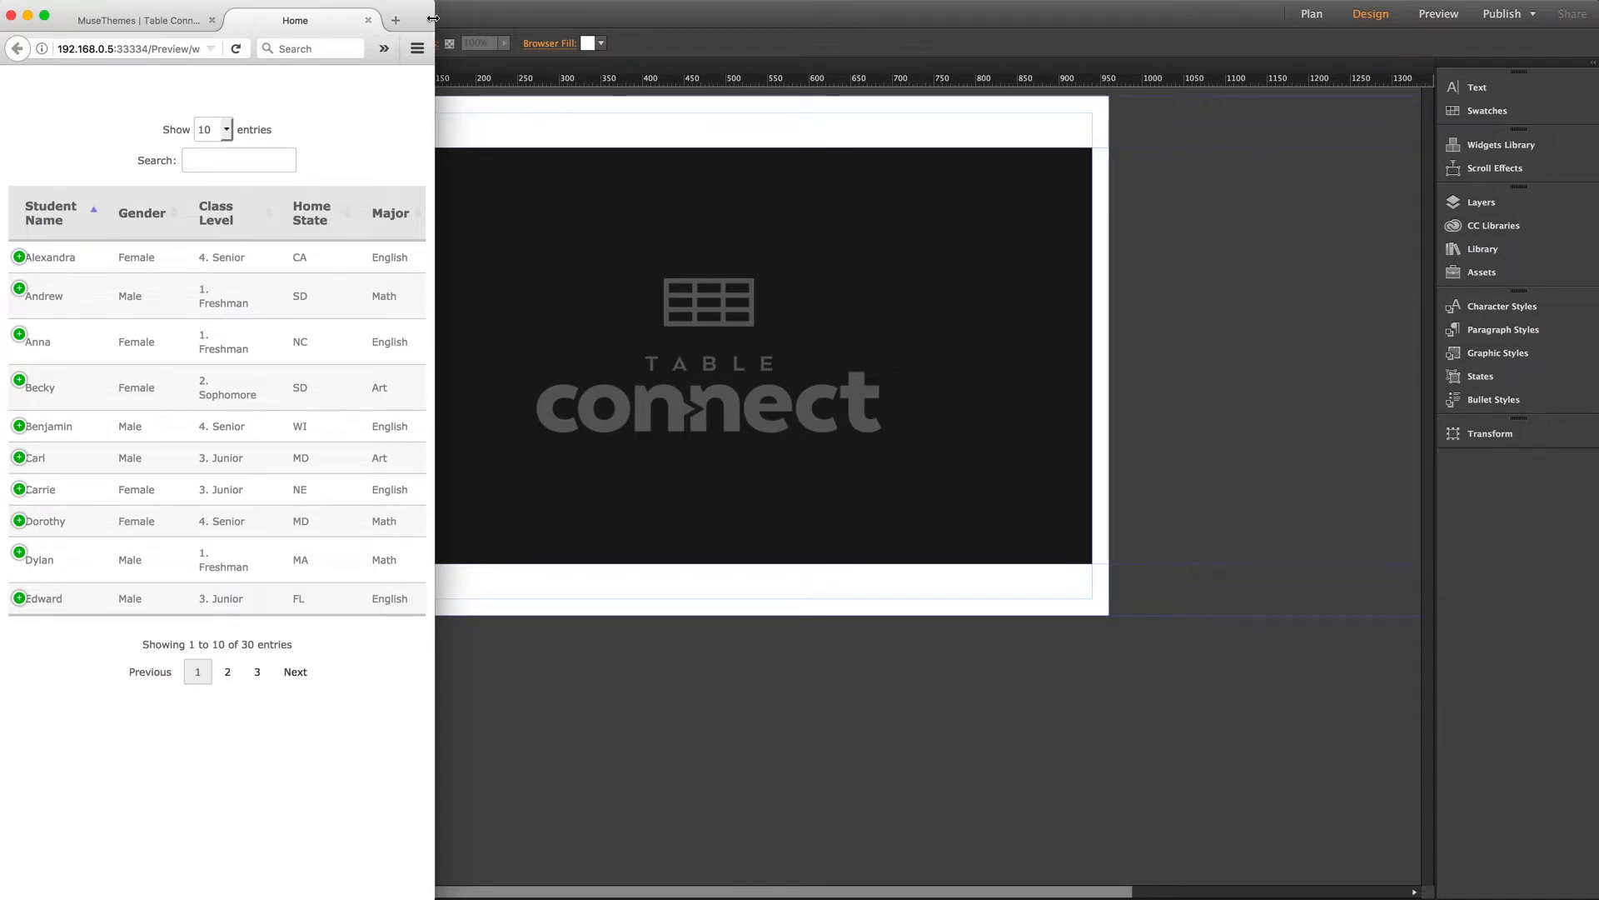
drag(434, 19, 1597, 12)
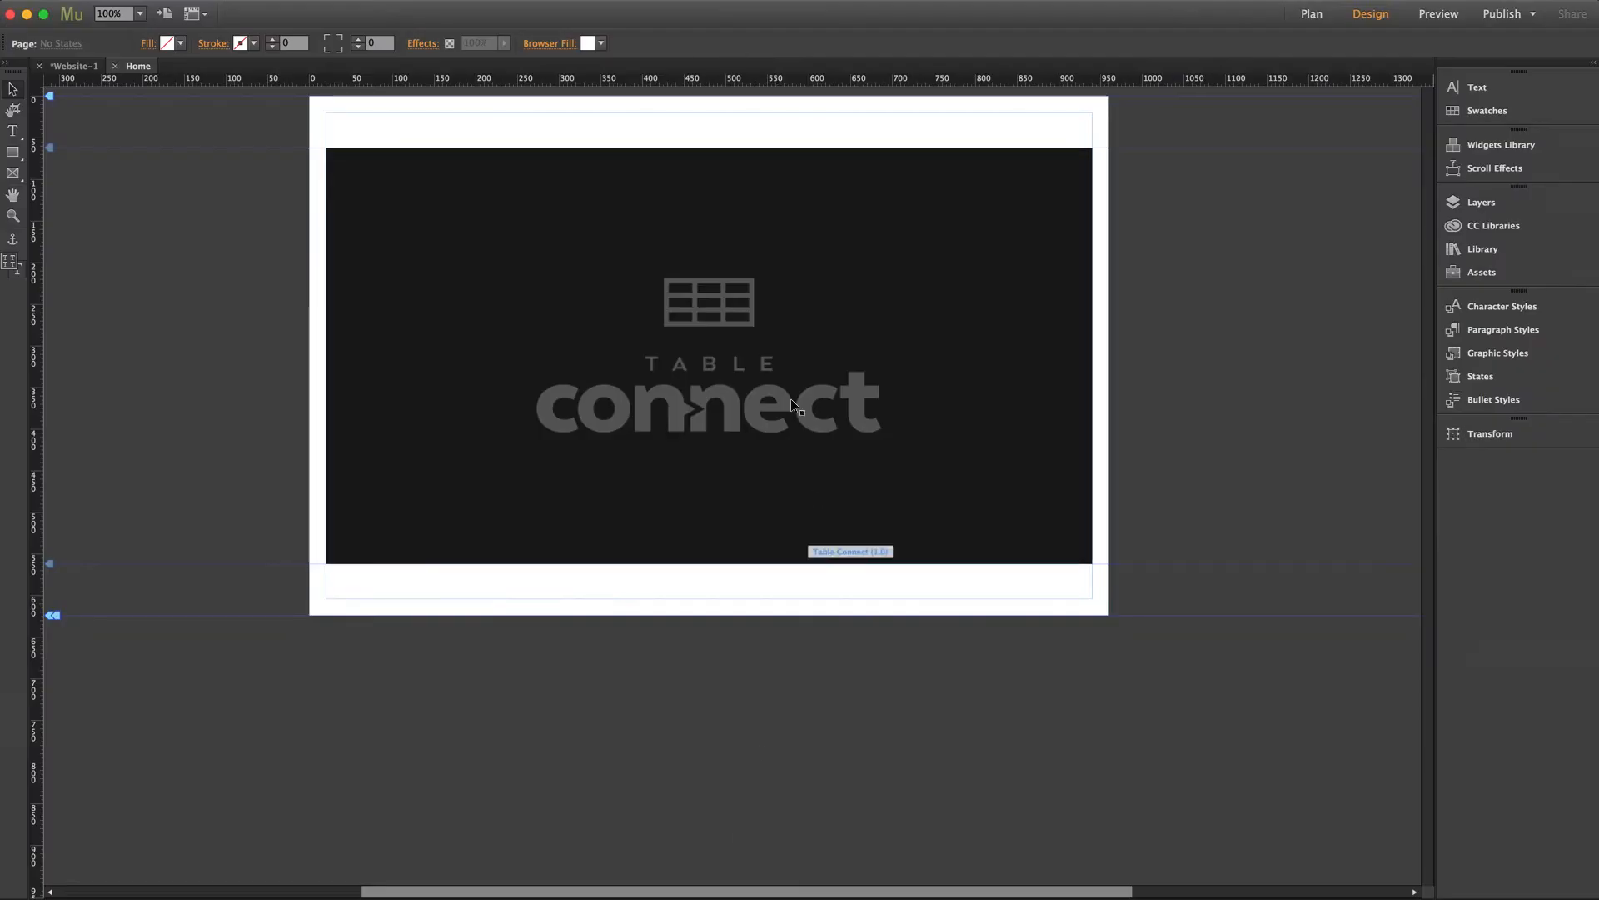
Select the Table Connect widget and open its options panel.
click(781, 362)
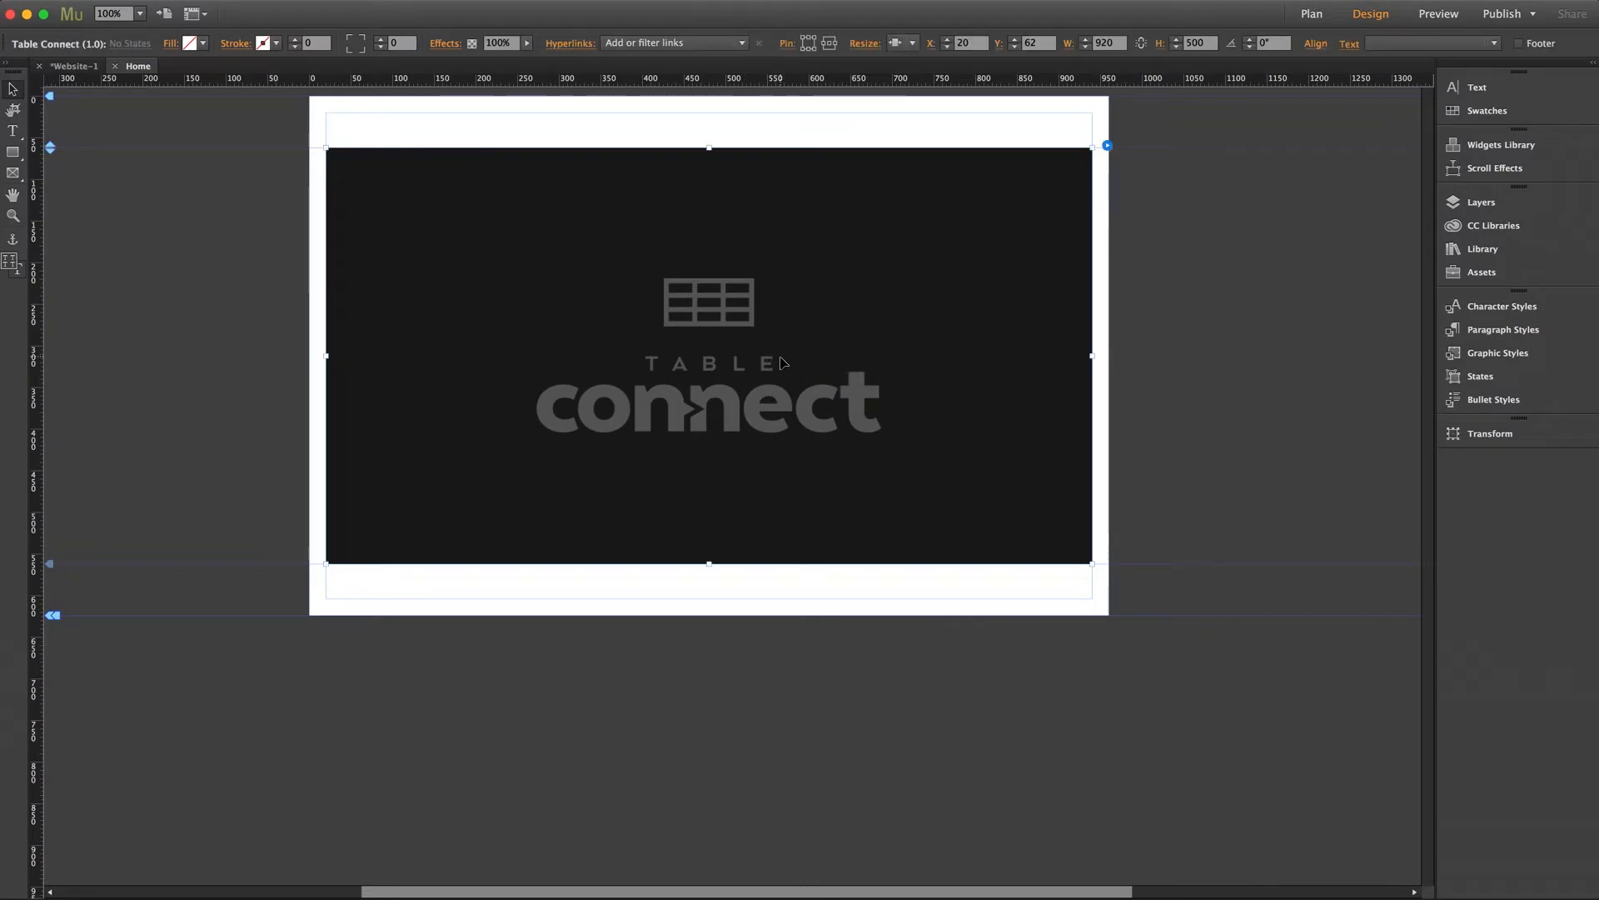
click(1107, 145)
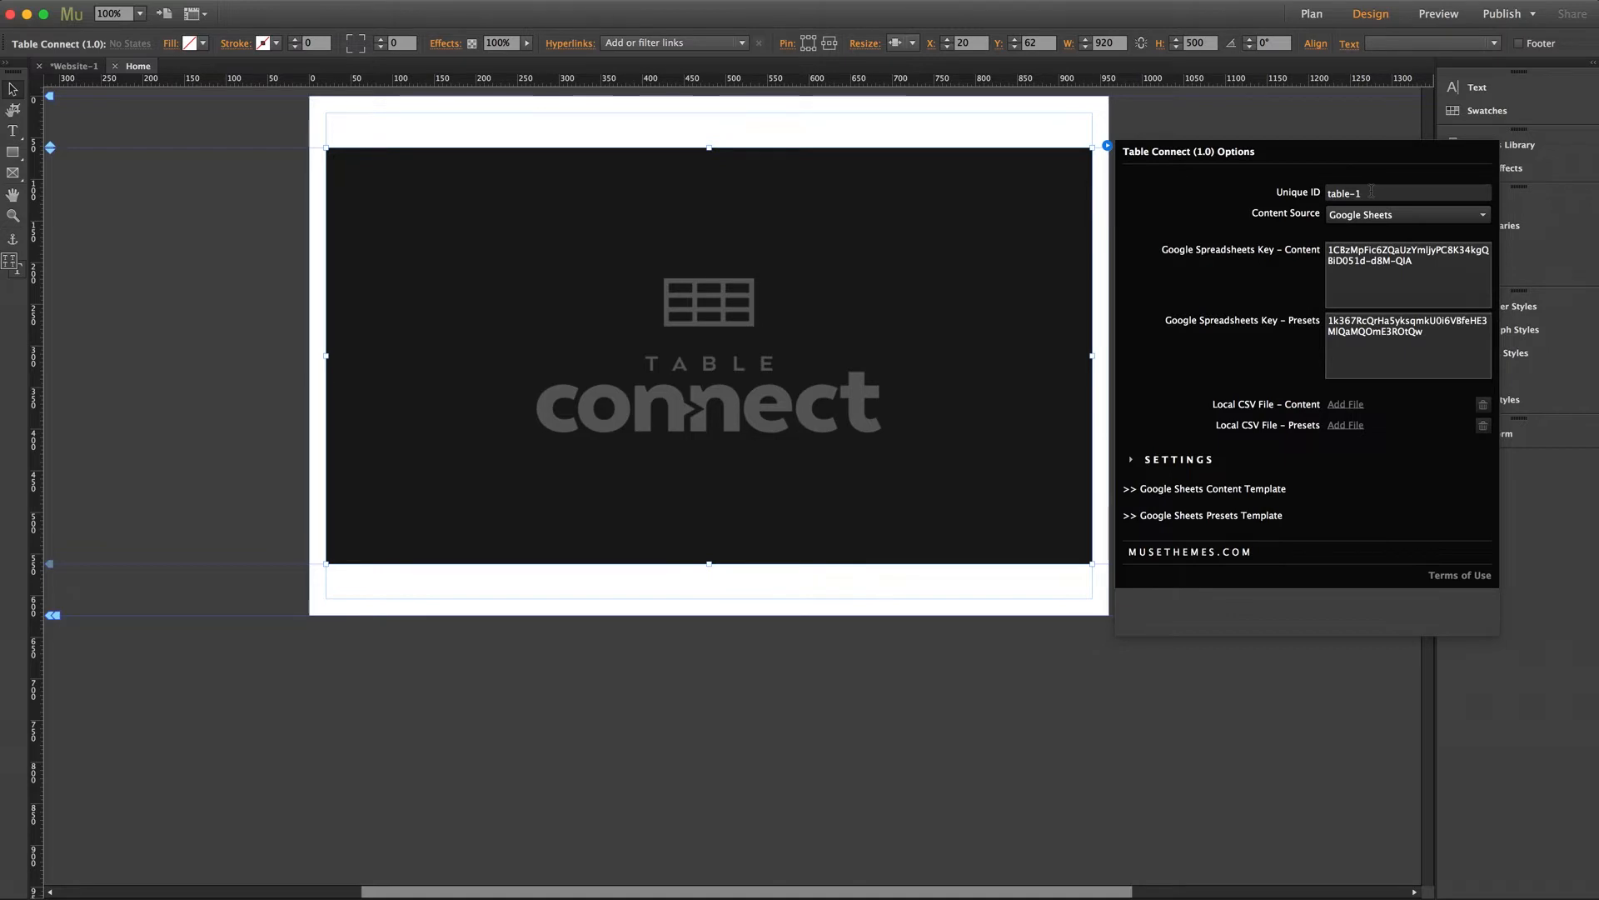
Leave Google Sheets as the content source and follow the Google Sheets Content Template link.
click(1367, 216)
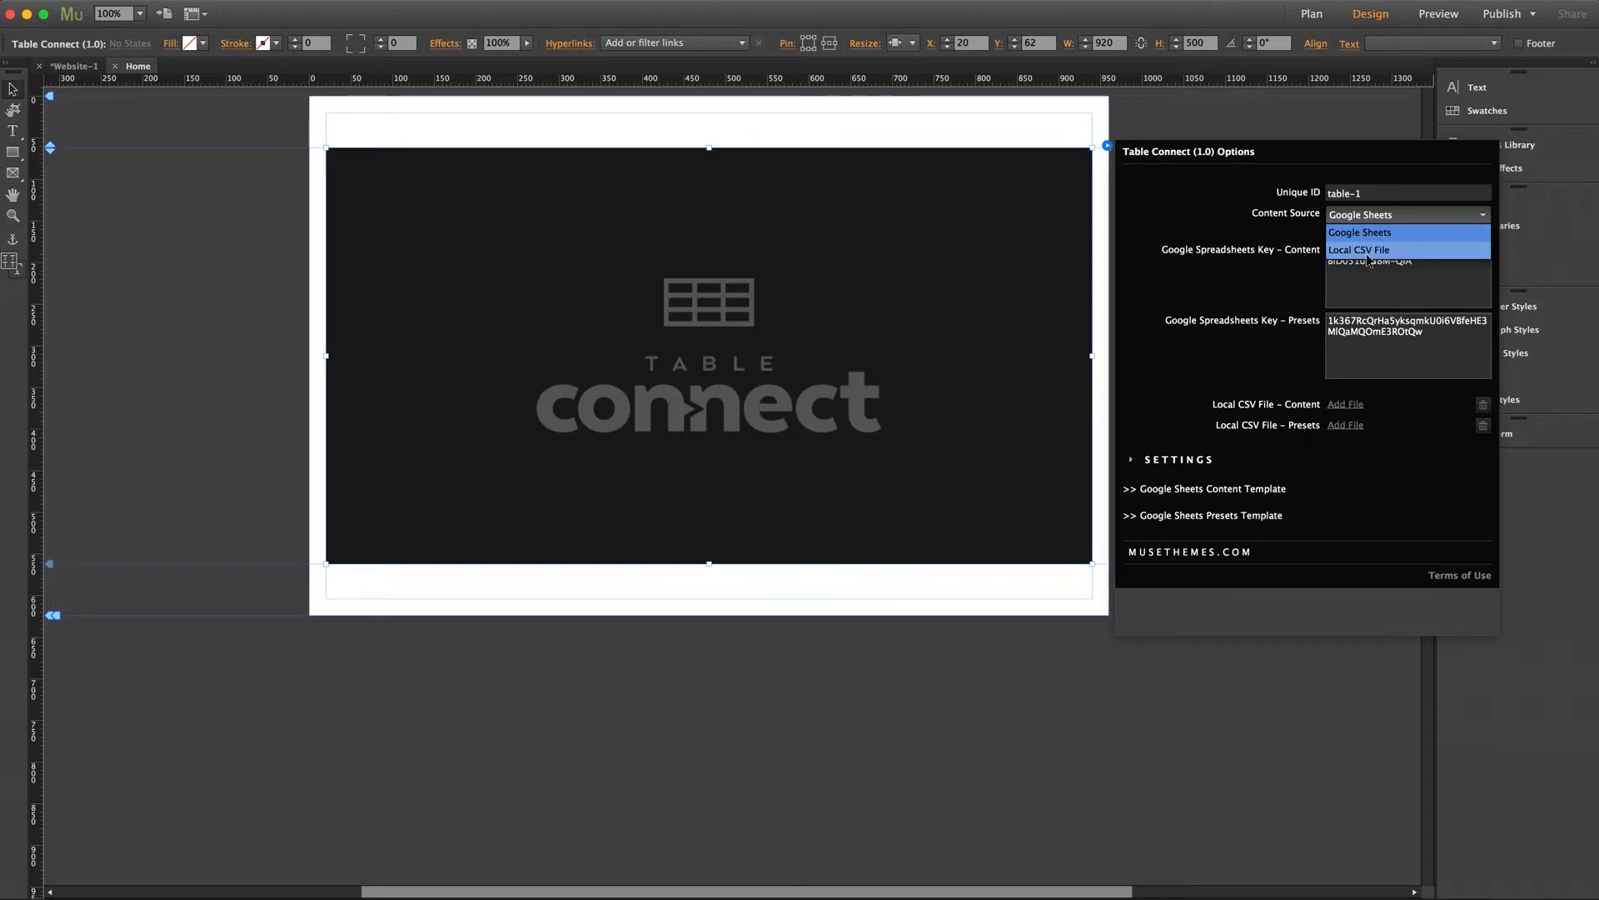
click(1366, 234)
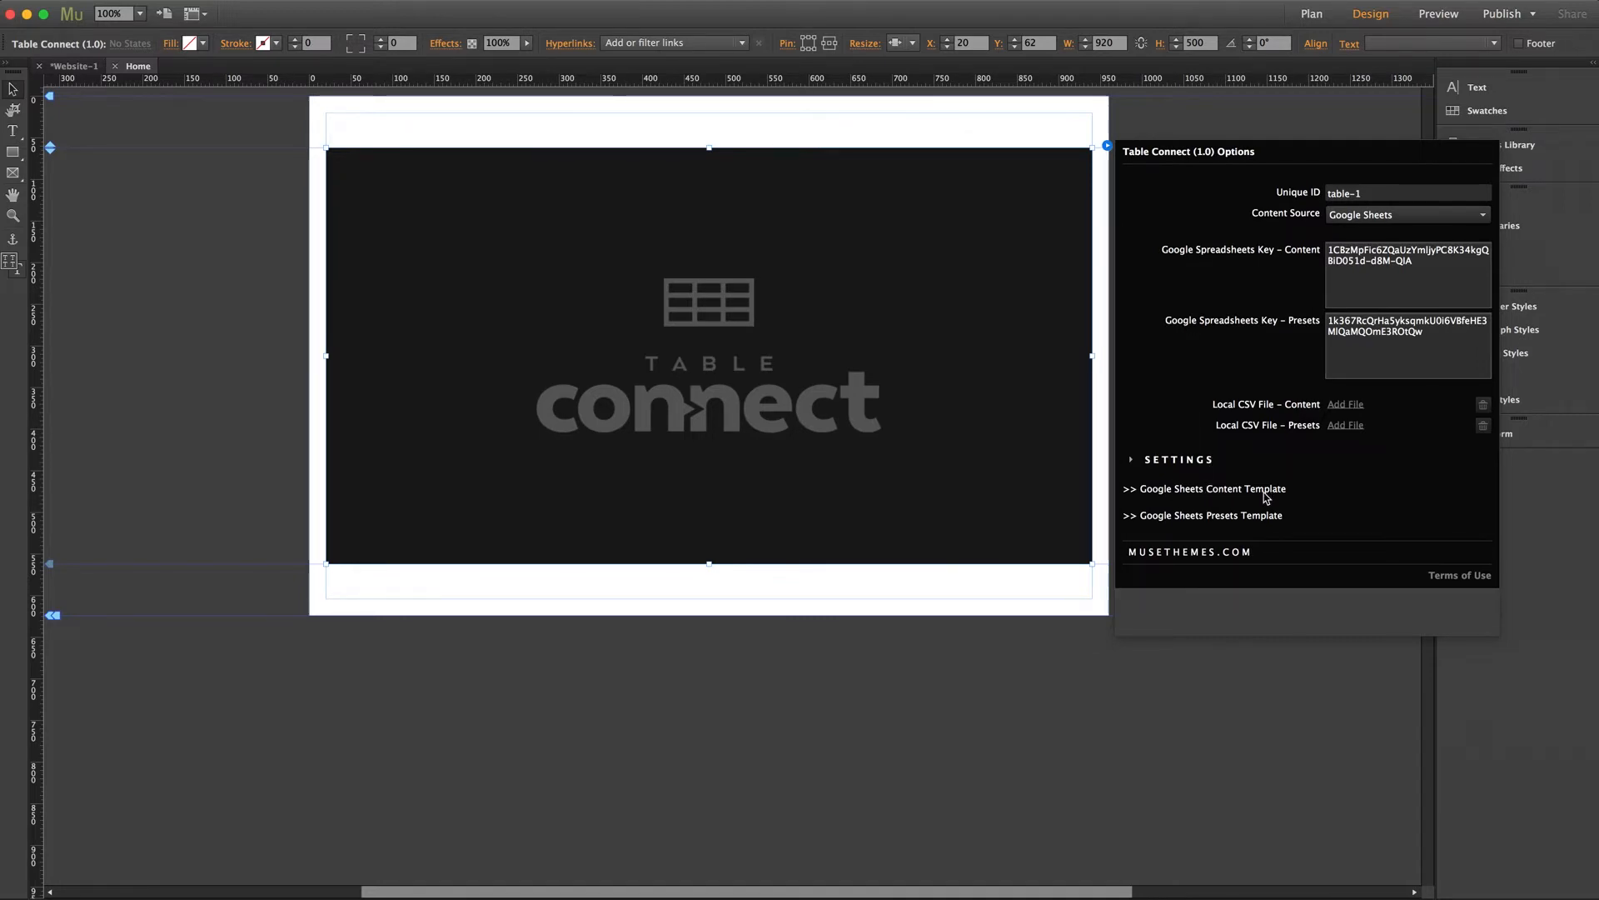
click(1197, 491)
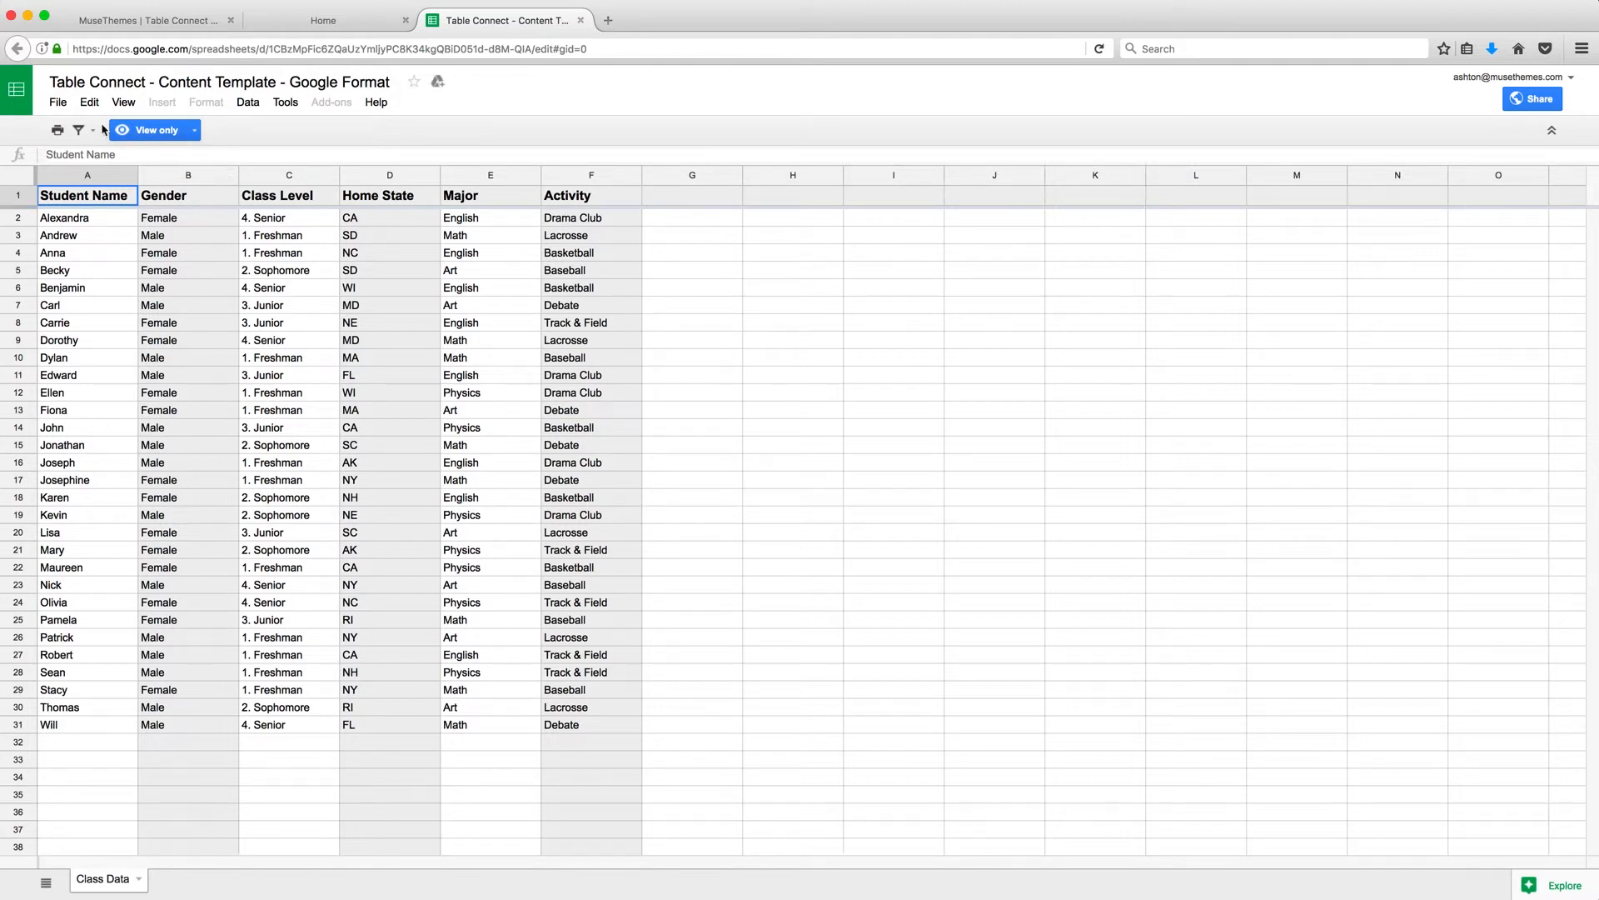
Make a copy of the template spreadsheet named 'MuseThemes Is Life'.
click(52, 103)
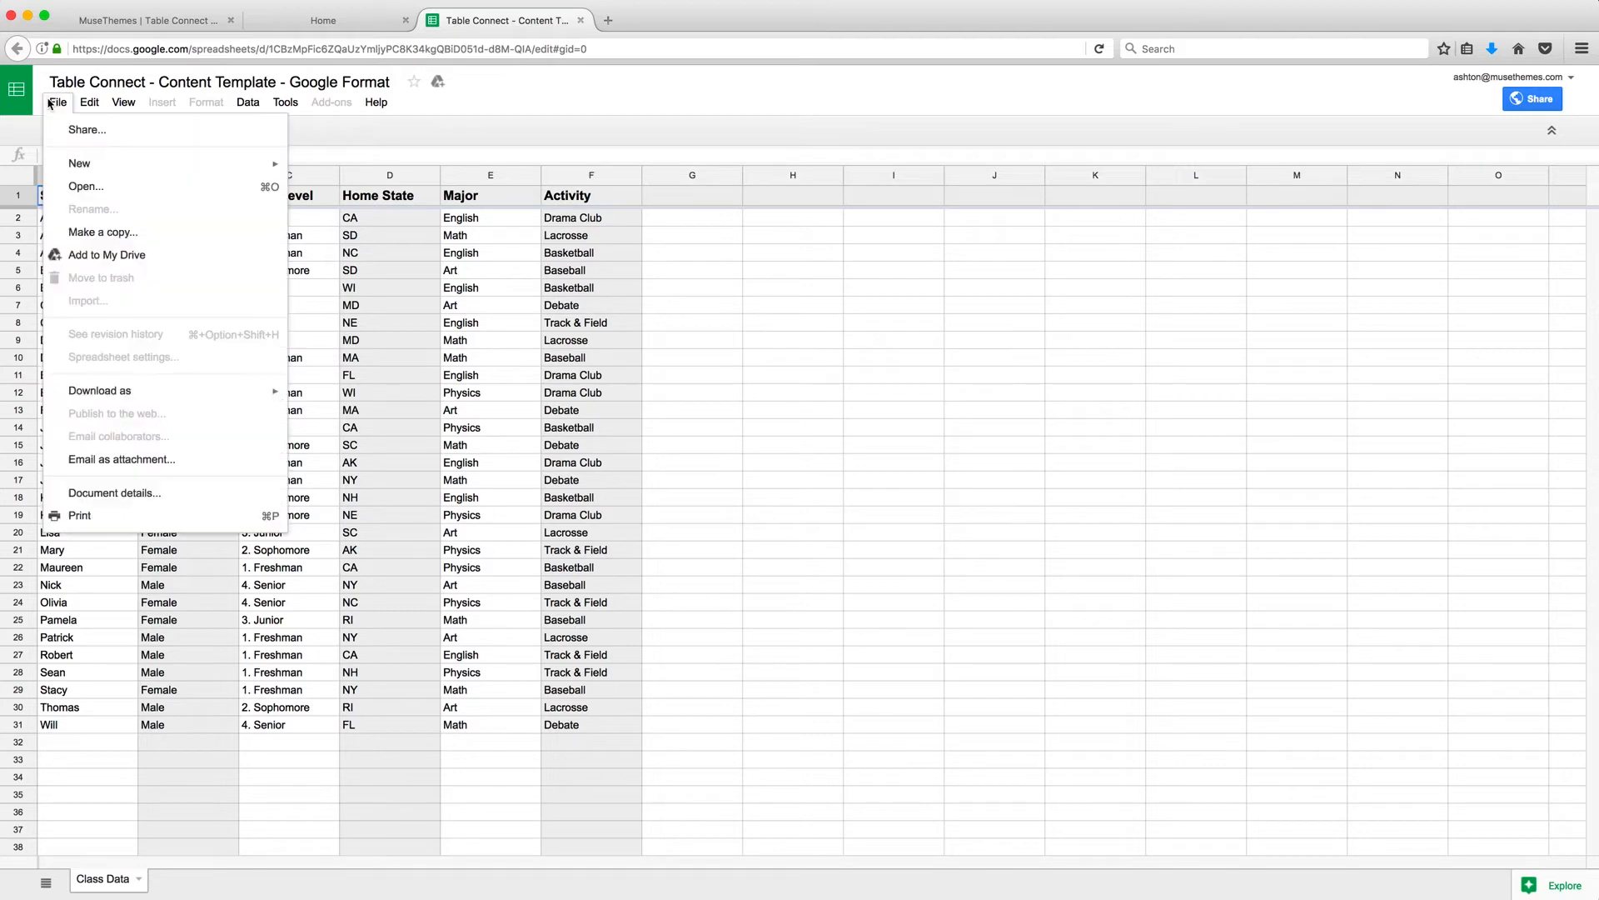
click(103, 233)
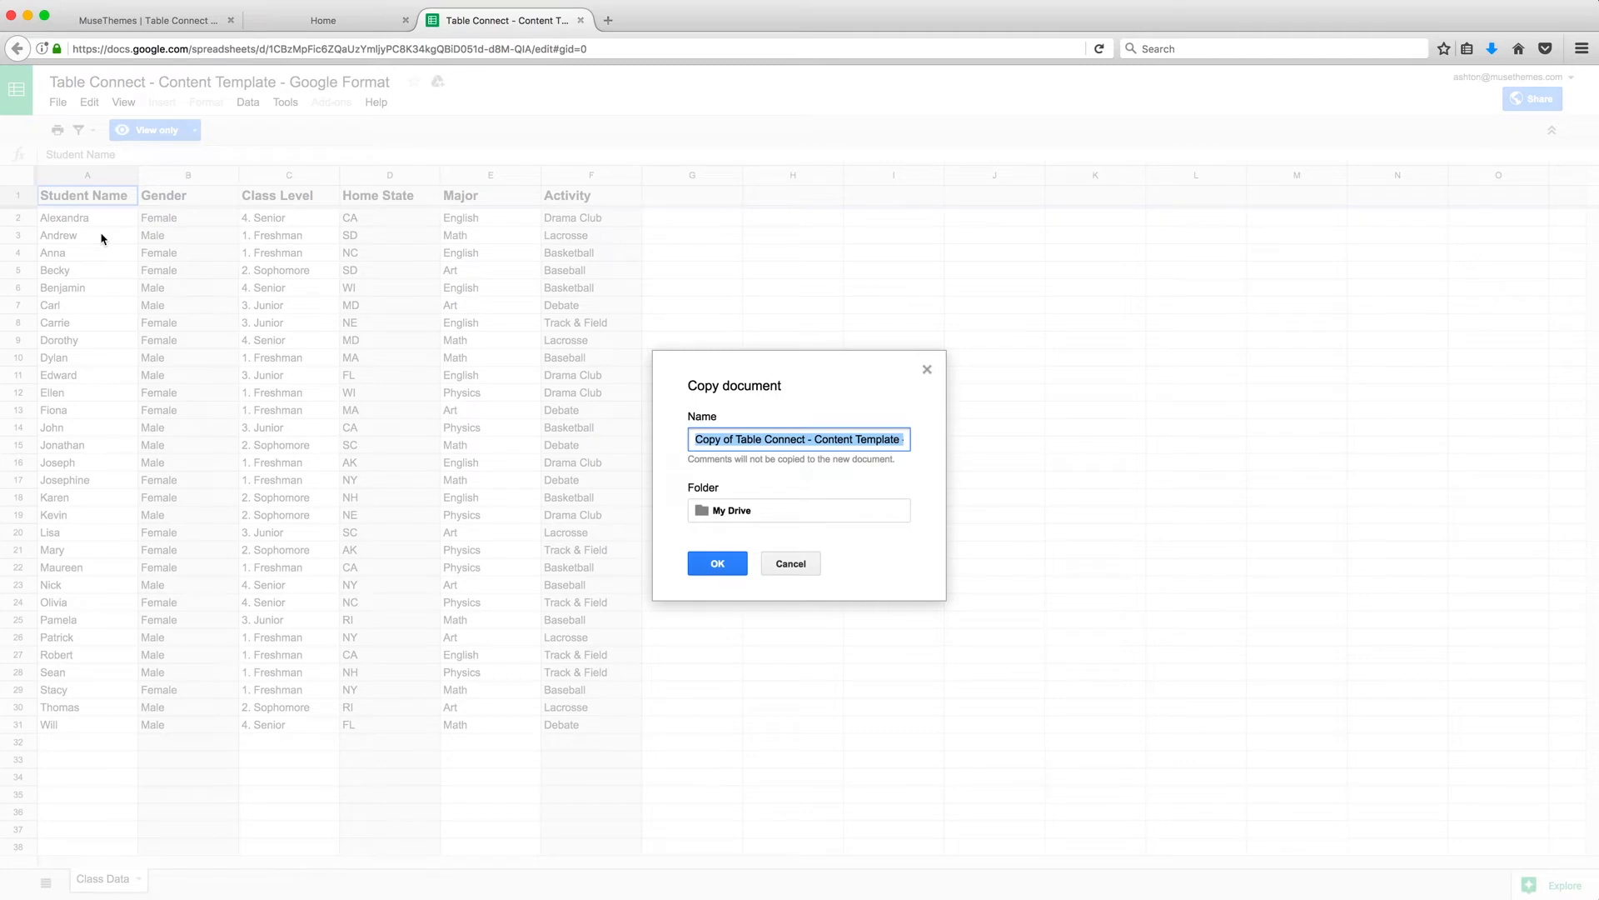
text(MuseThemes |)
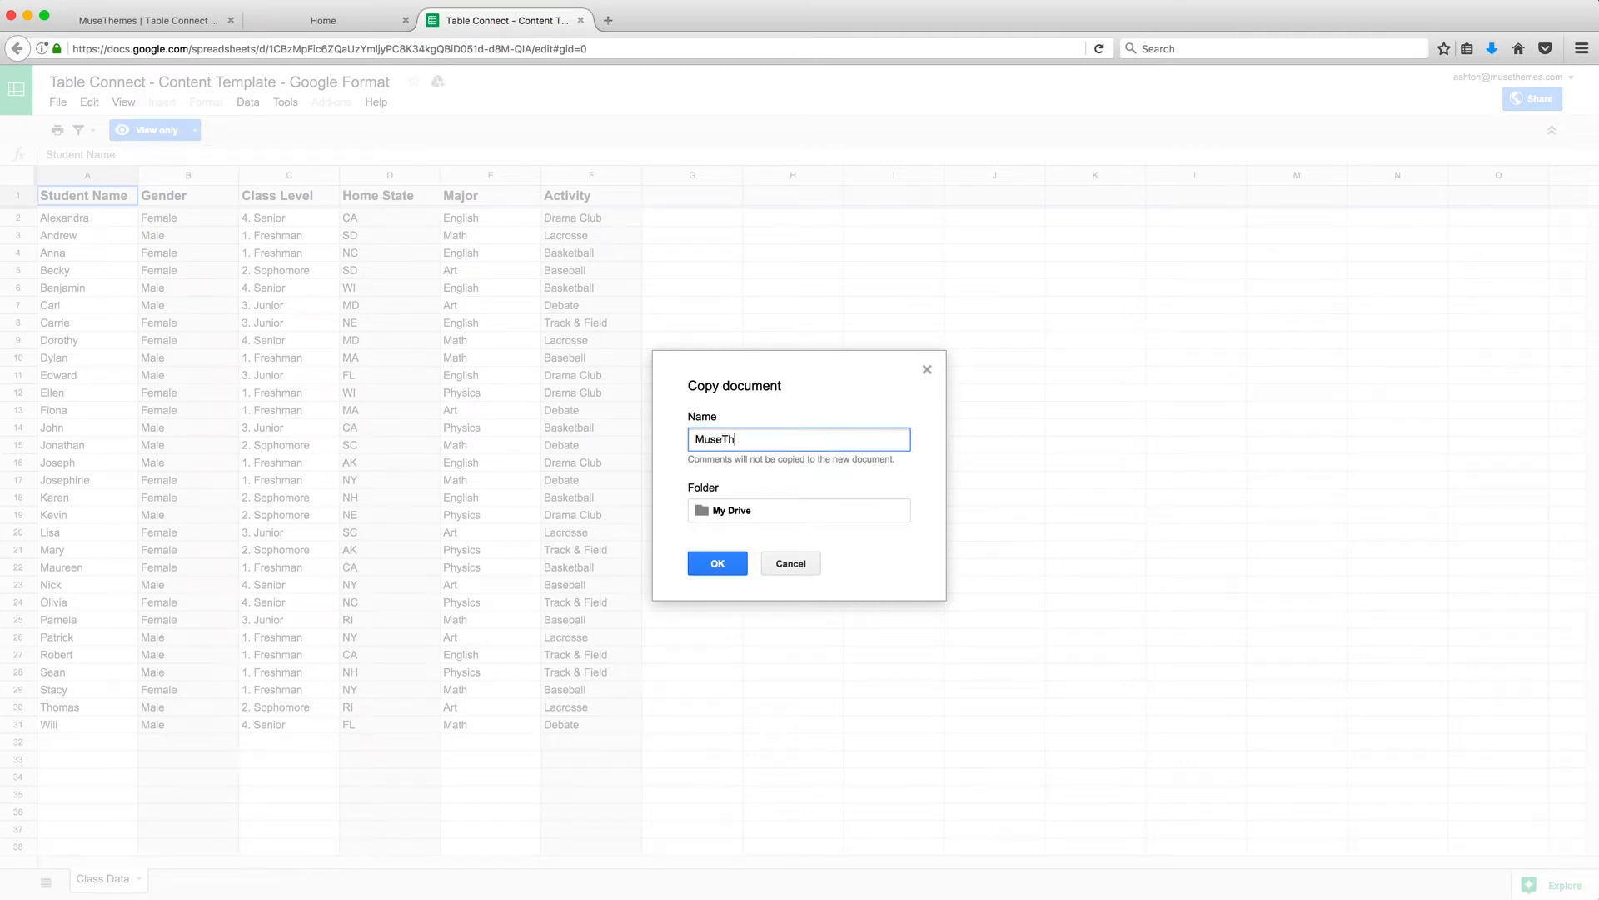
text(s Life)
click(717, 564)
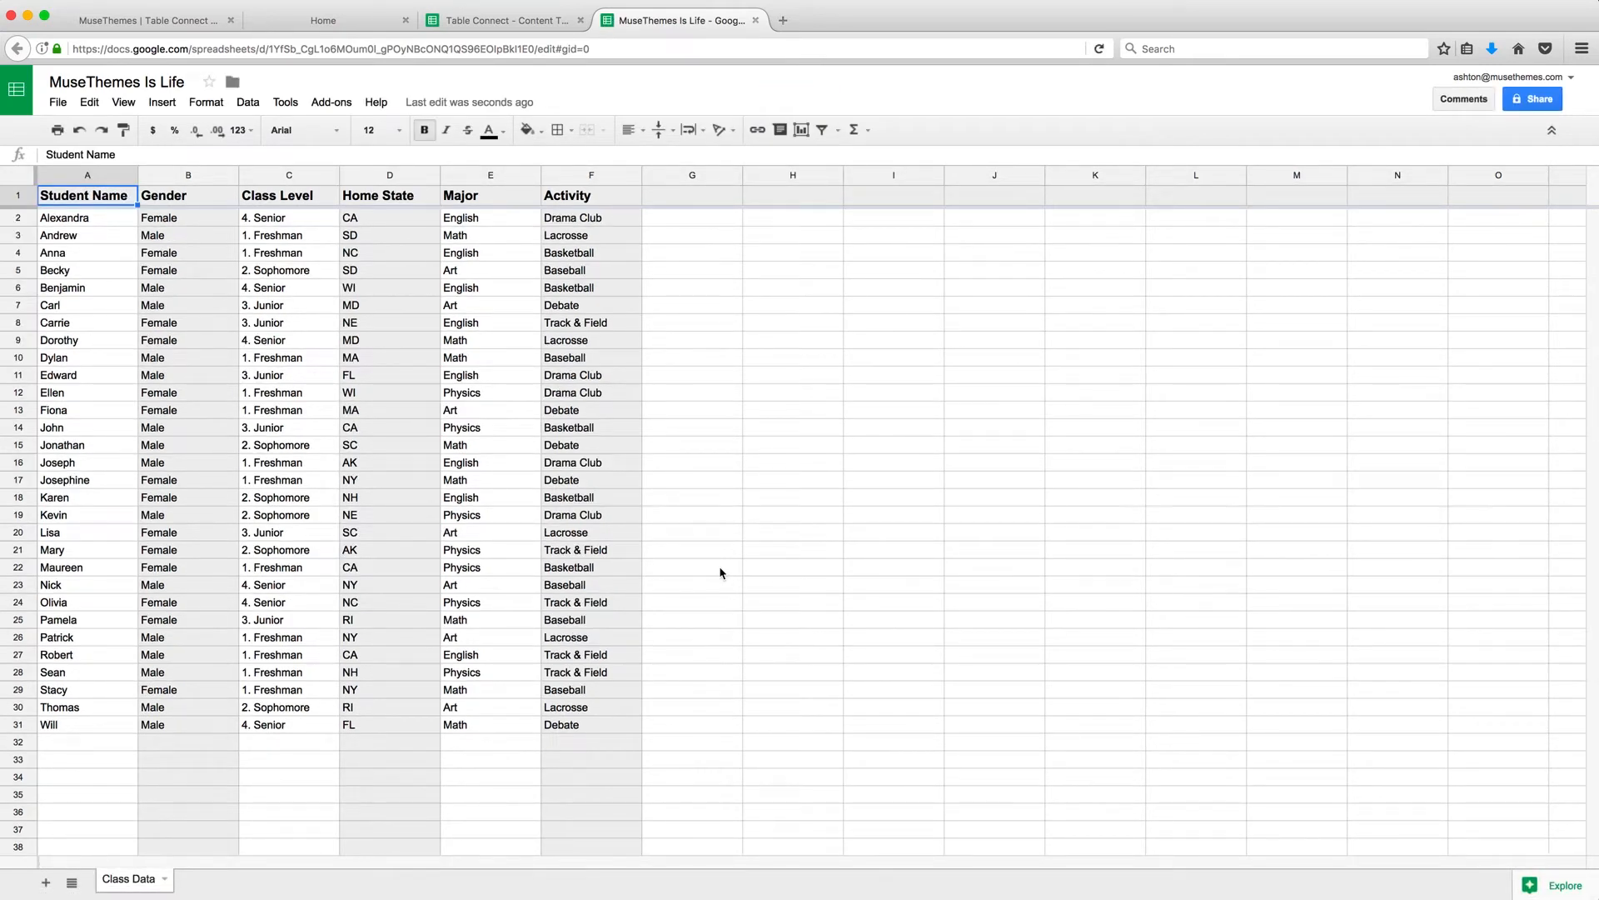
Publish the entire spreadsheet to the web as Comma-separated values (.csv).
click(58, 103)
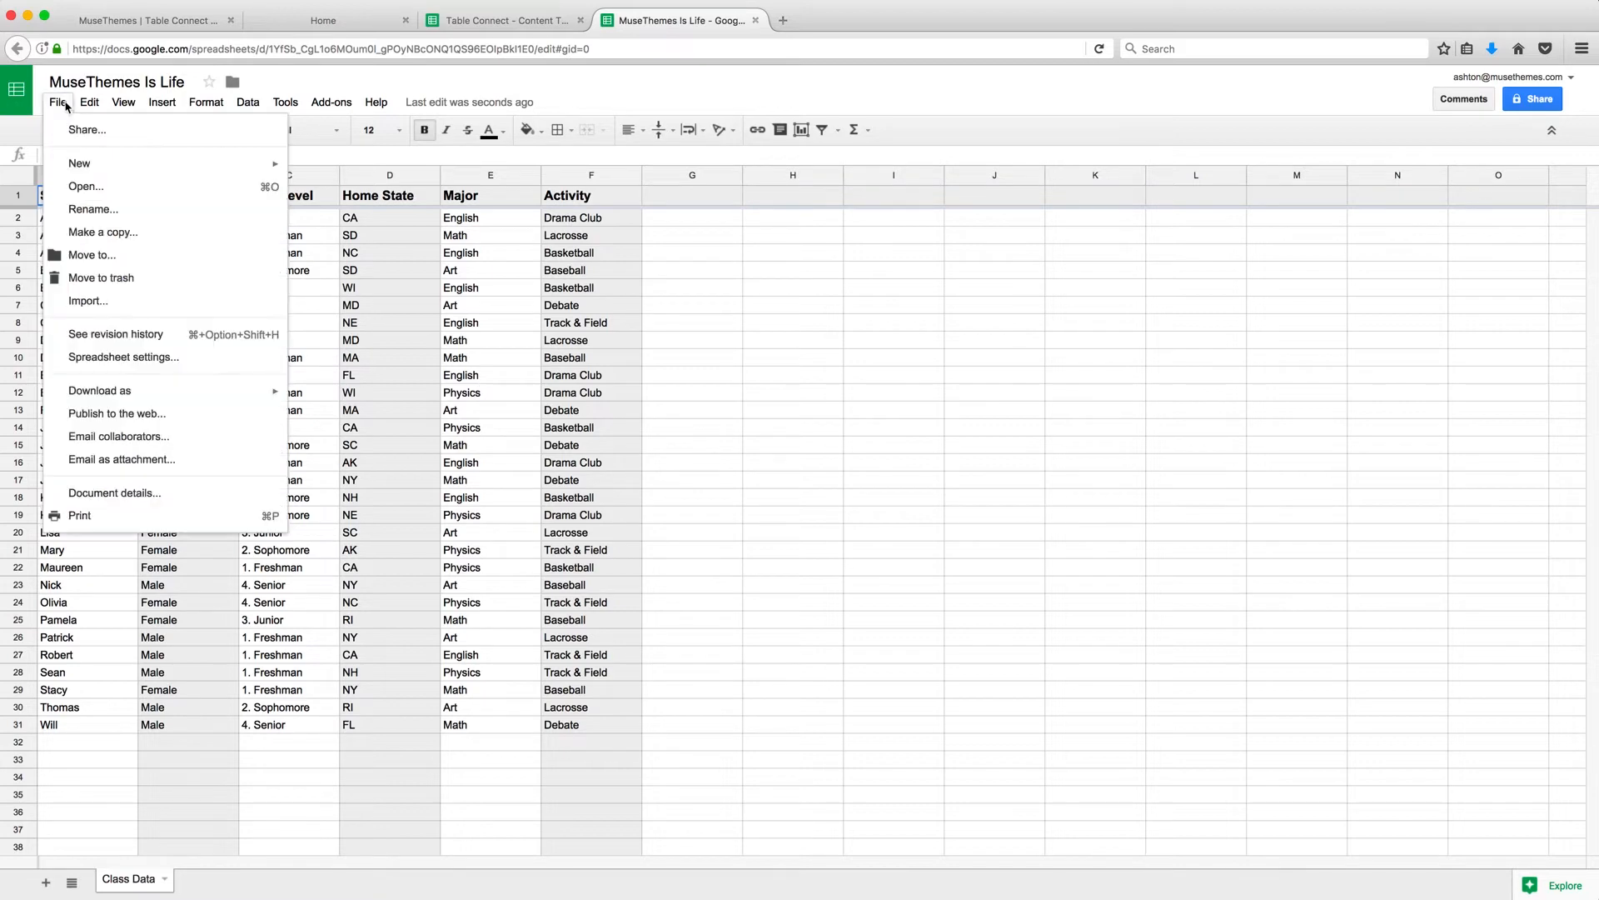
click(137, 414)
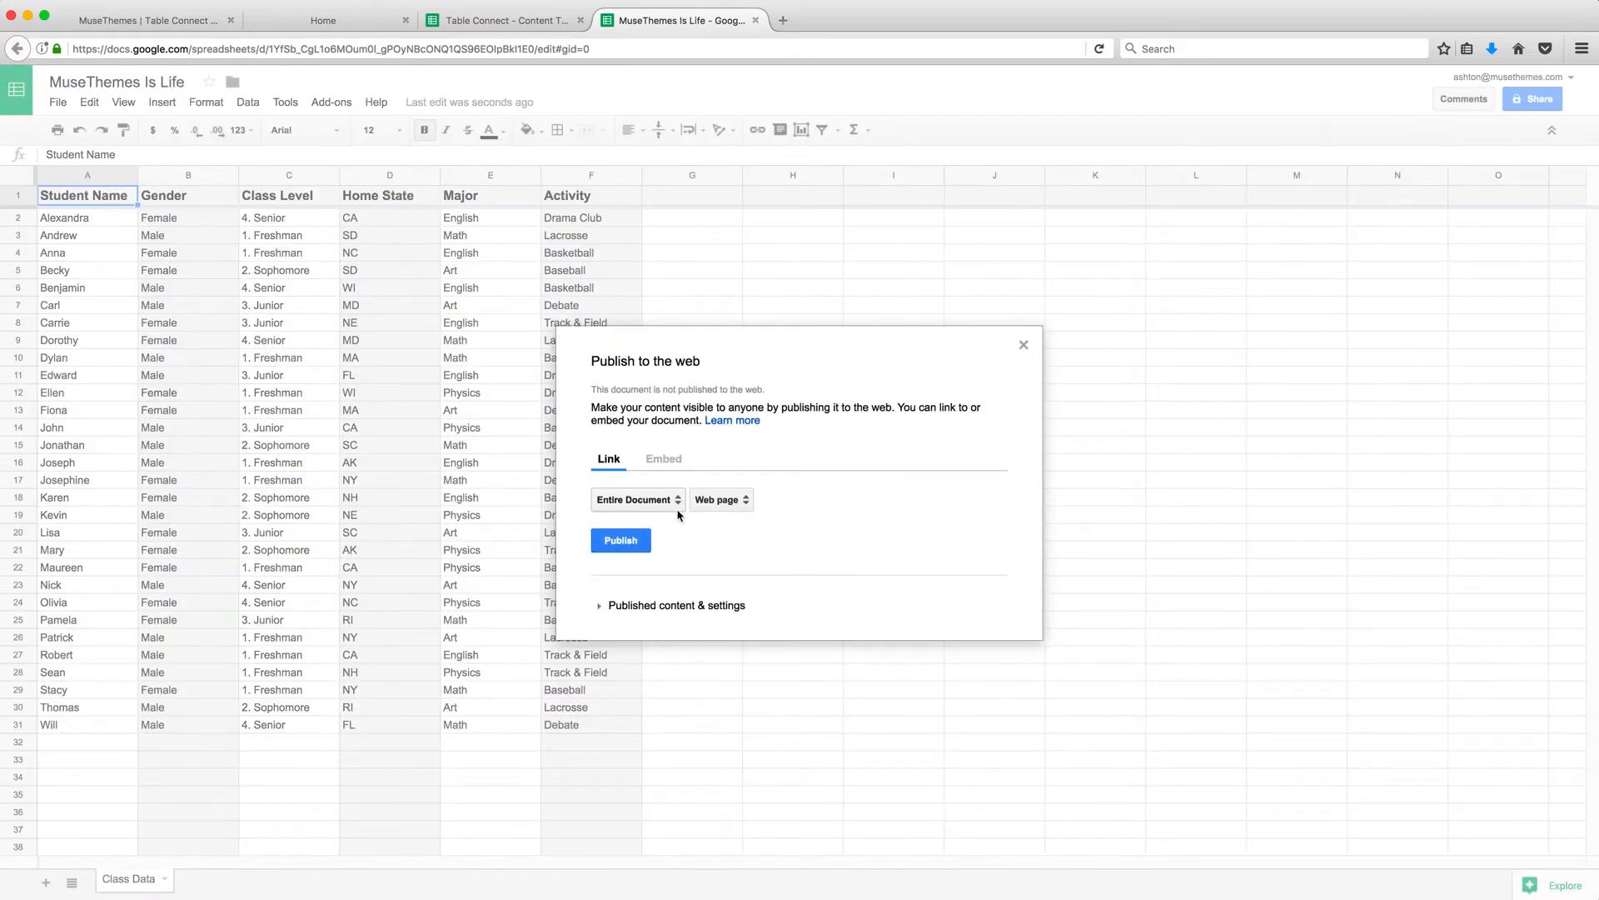
click(743, 503)
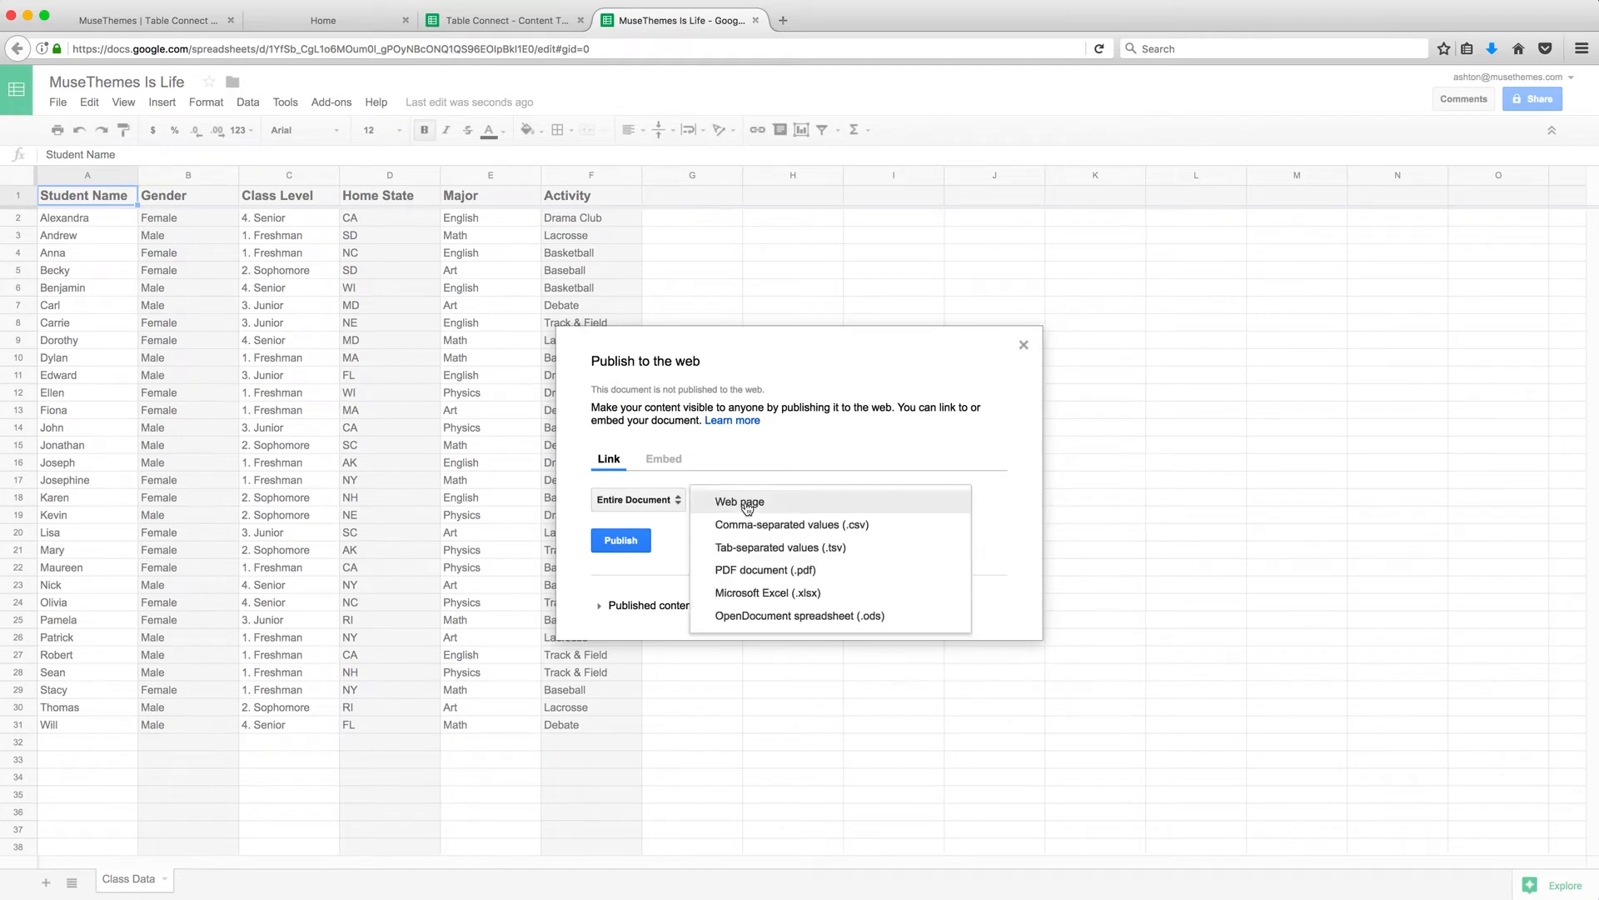
click(754, 526)
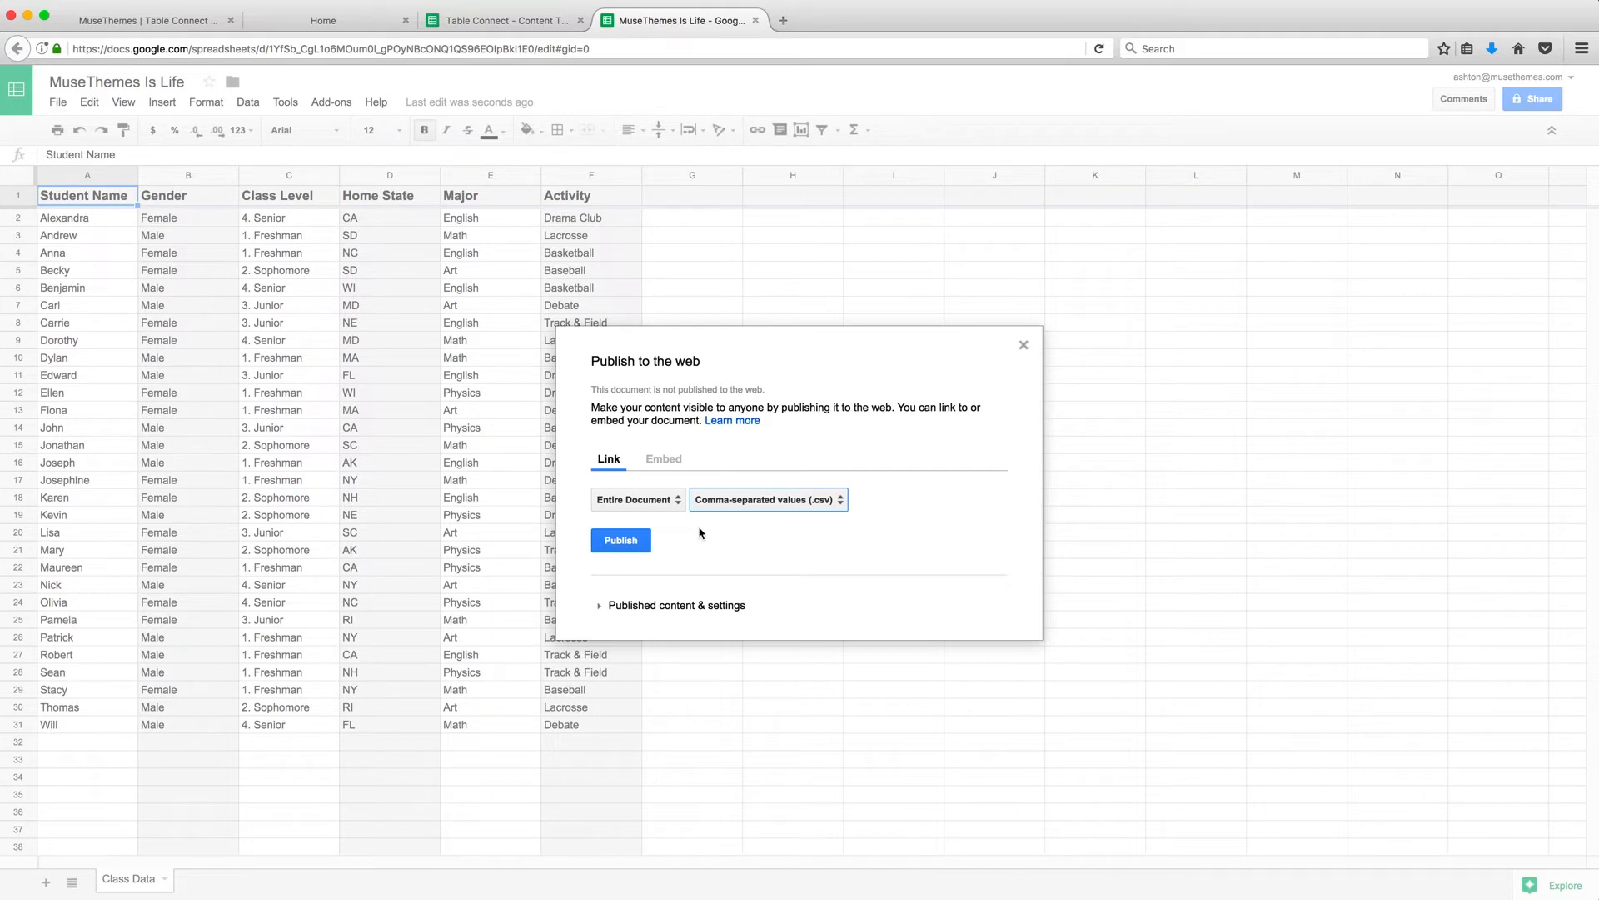
click(638, 537)
click(872, 403)
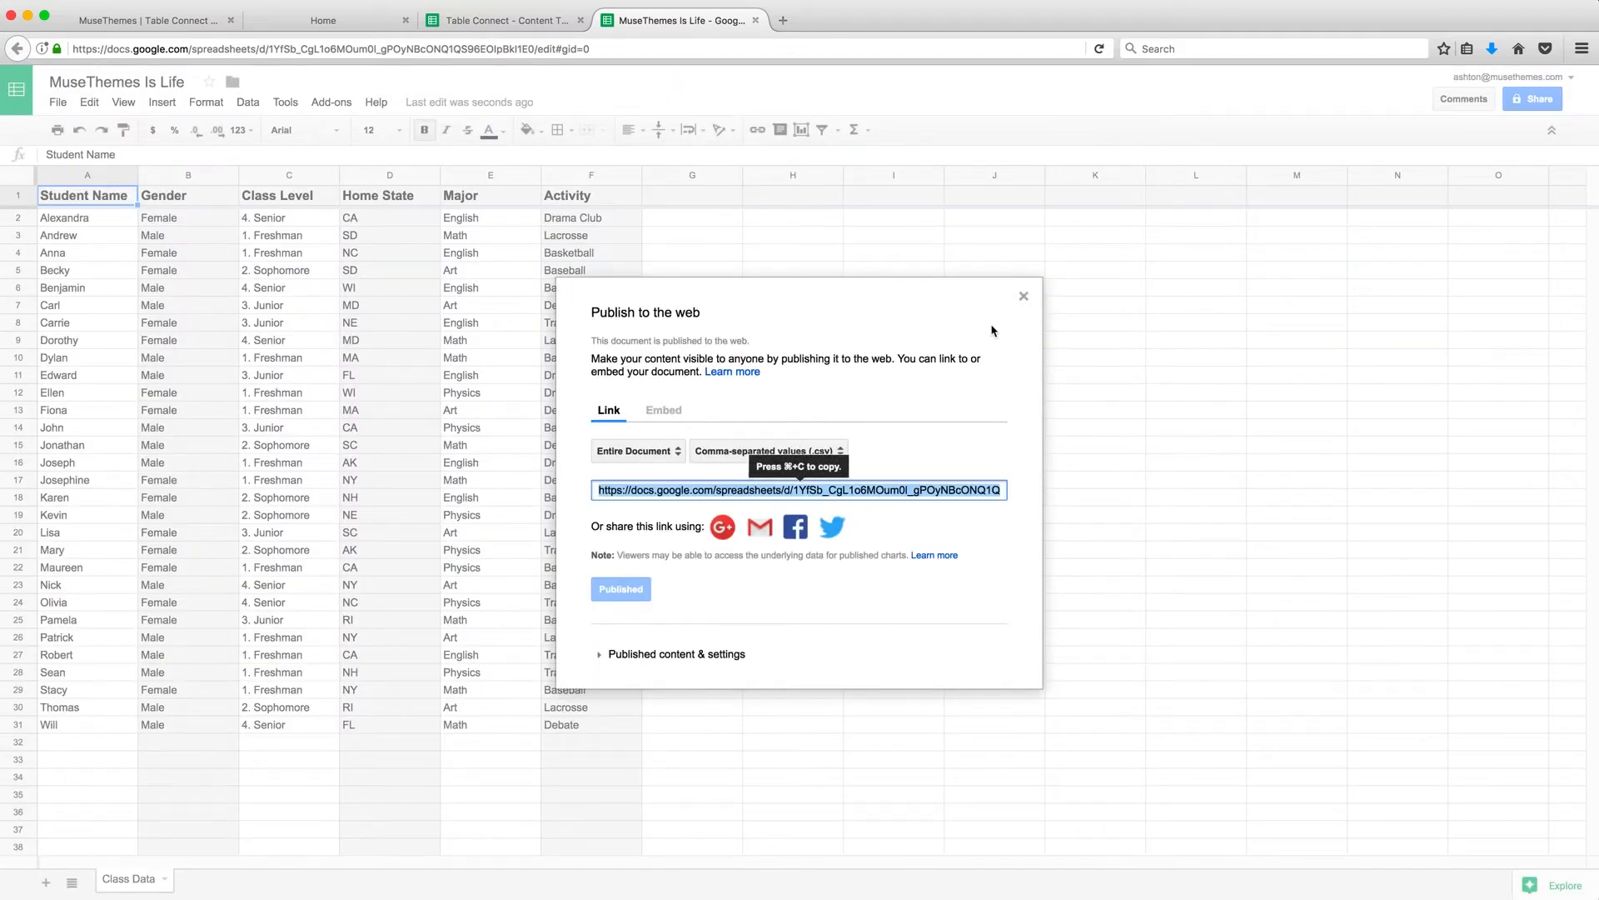
Close the publish dialog, copy the spreadsheet key from the address bar, and switch to Muse.
click(1023, 296)
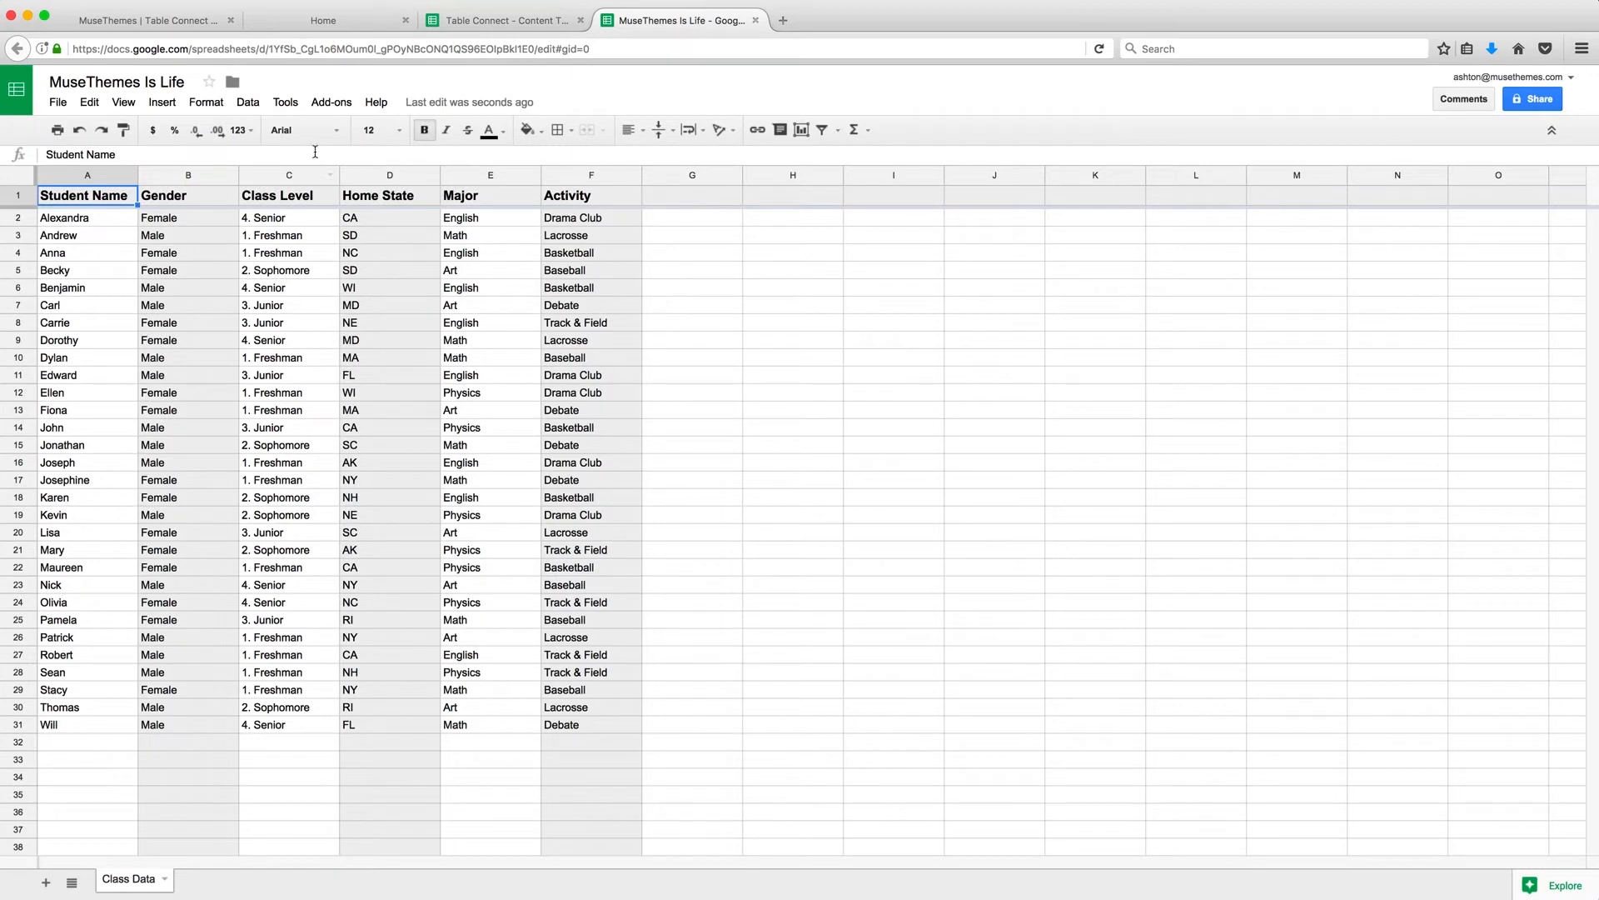
click(278, 49)
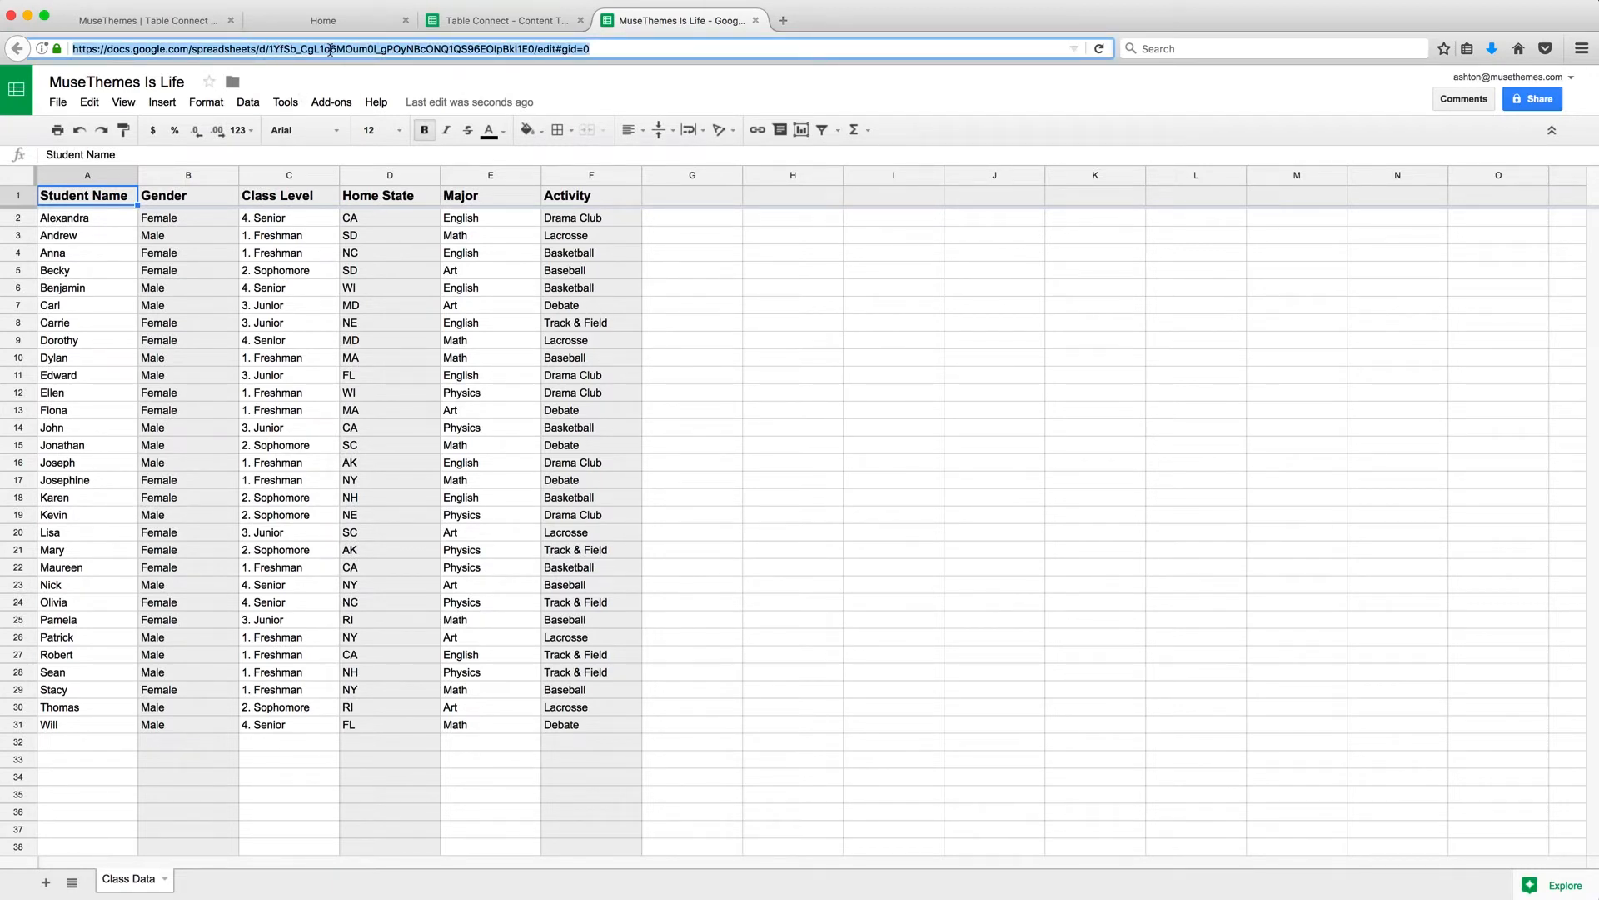
click(330, 50)
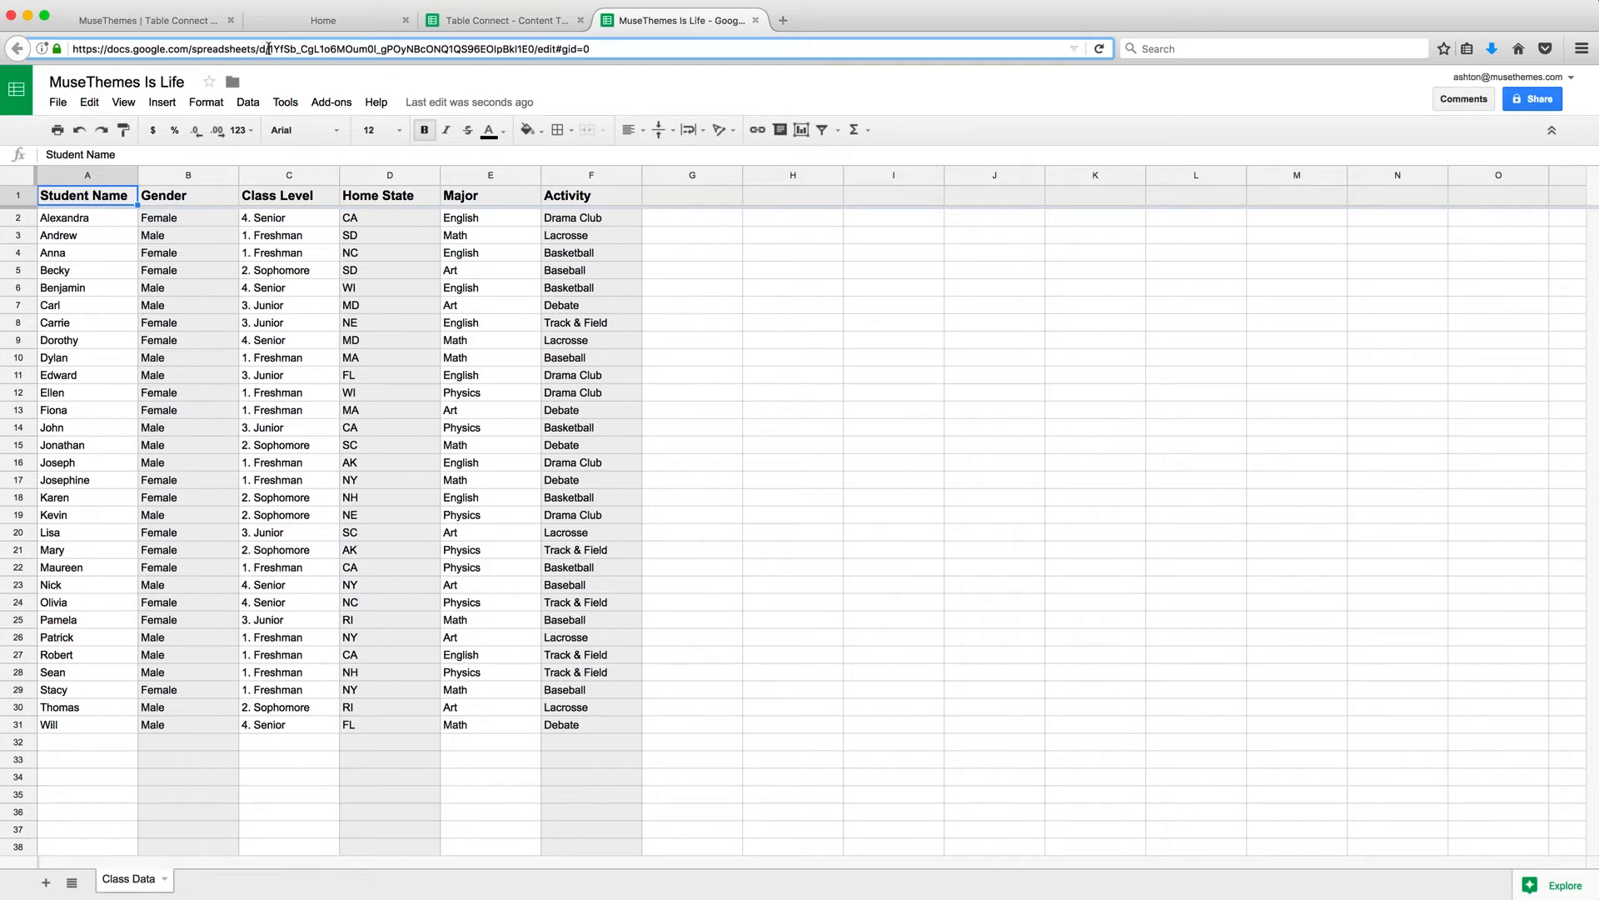
drag(269, 50, 534, 53)
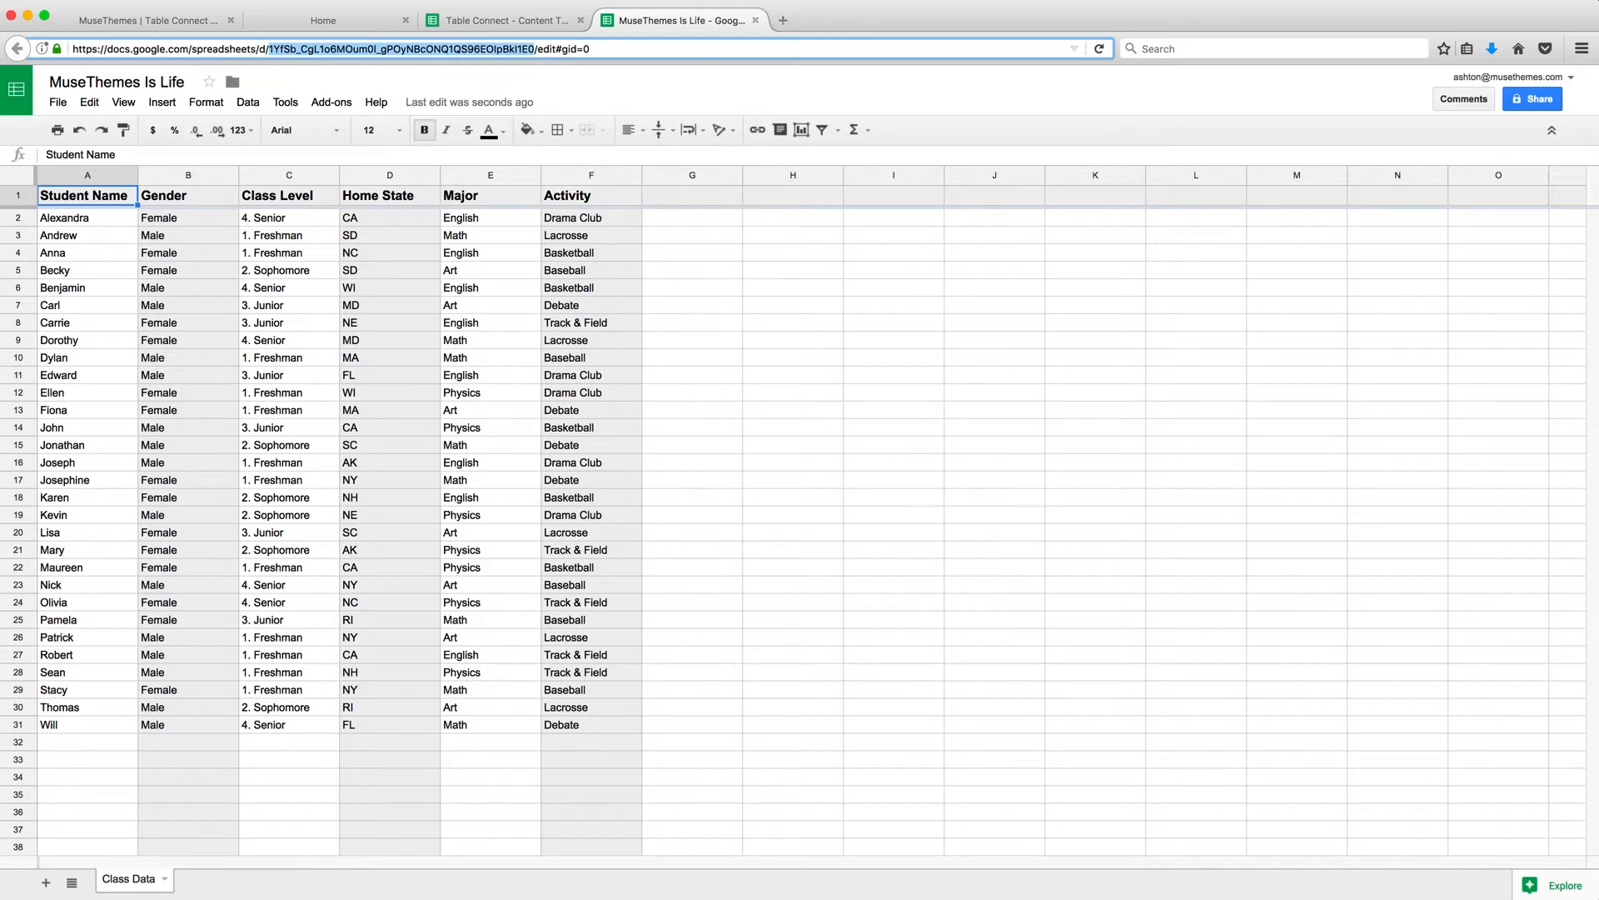
key(super+Tab)
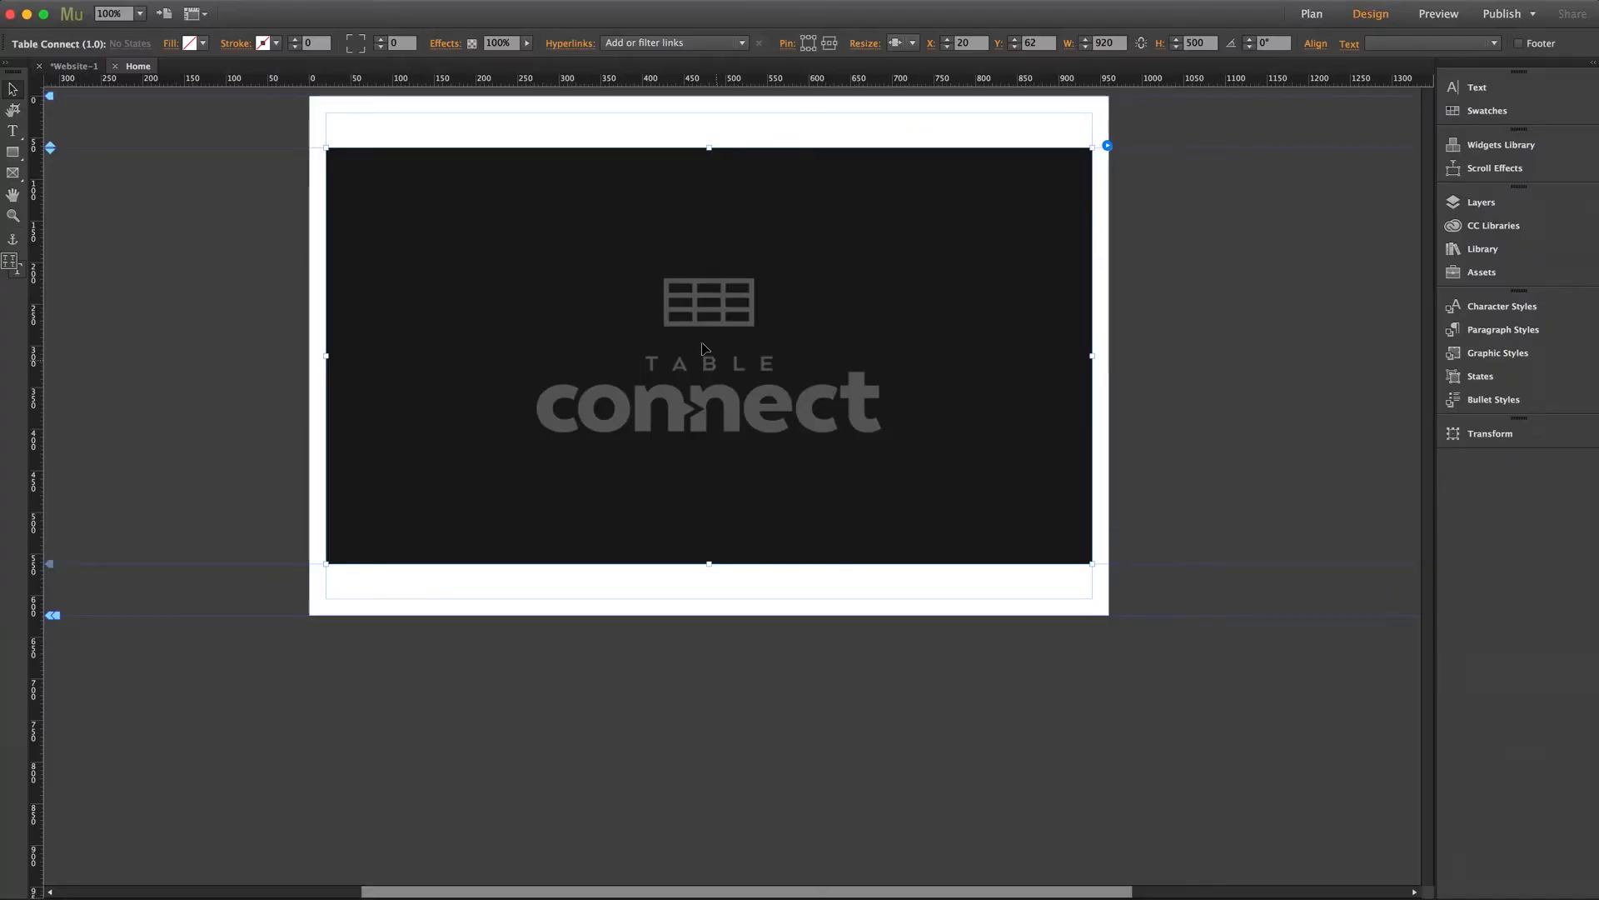
Paste the new key into the widget's Google Spreadsheets Key – Content field, then preview the page.
click(1106, 146)
triple_click(1407, 255)
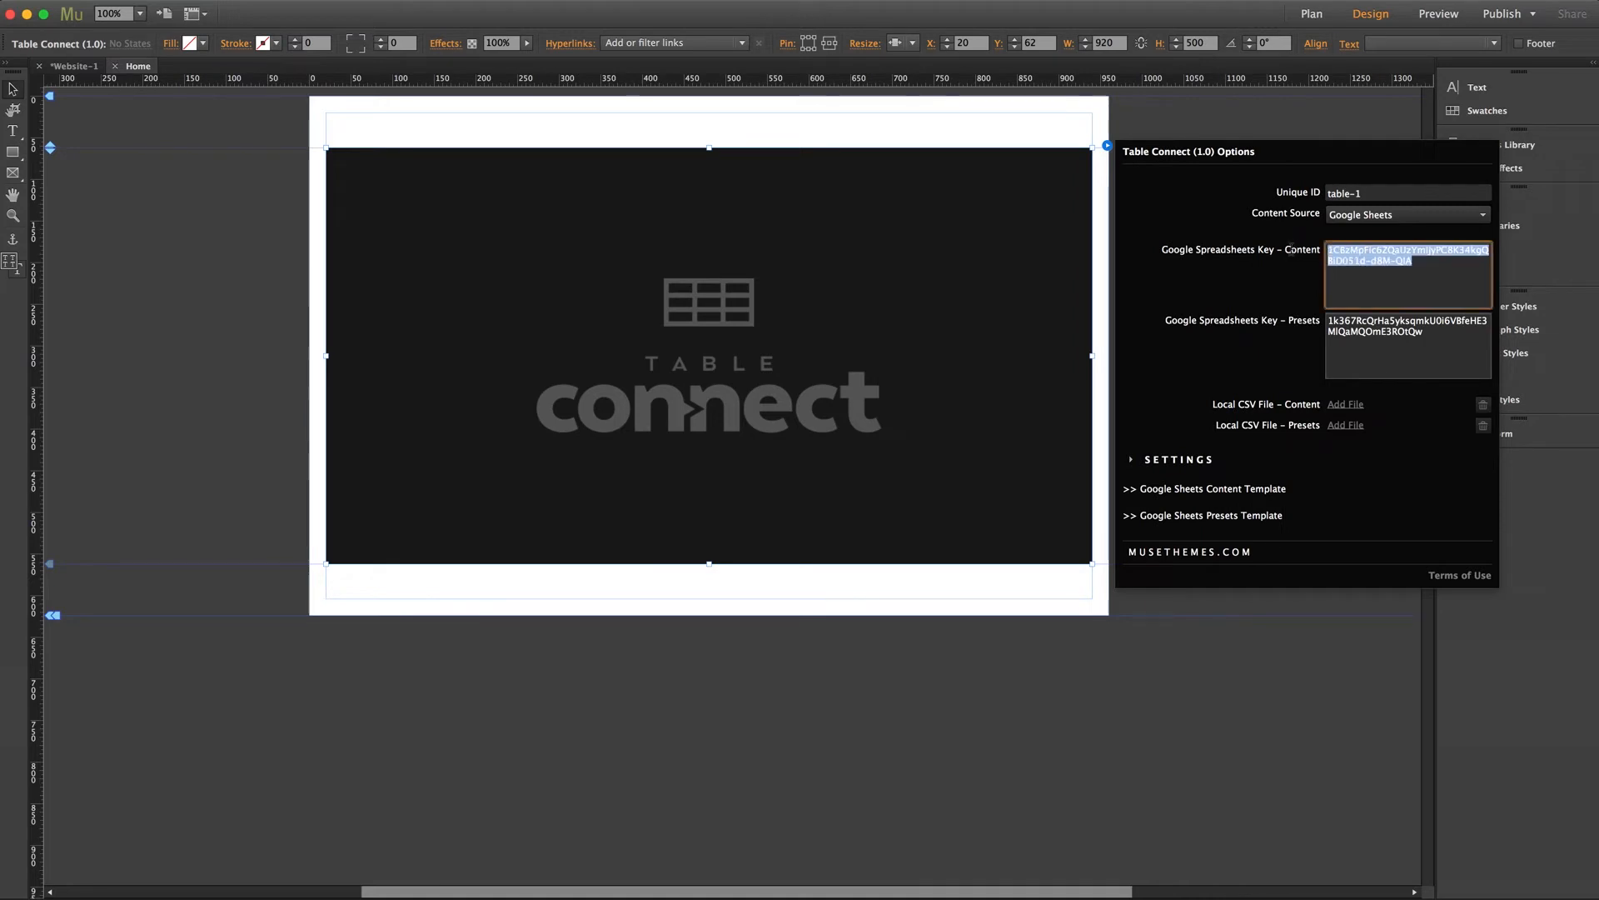
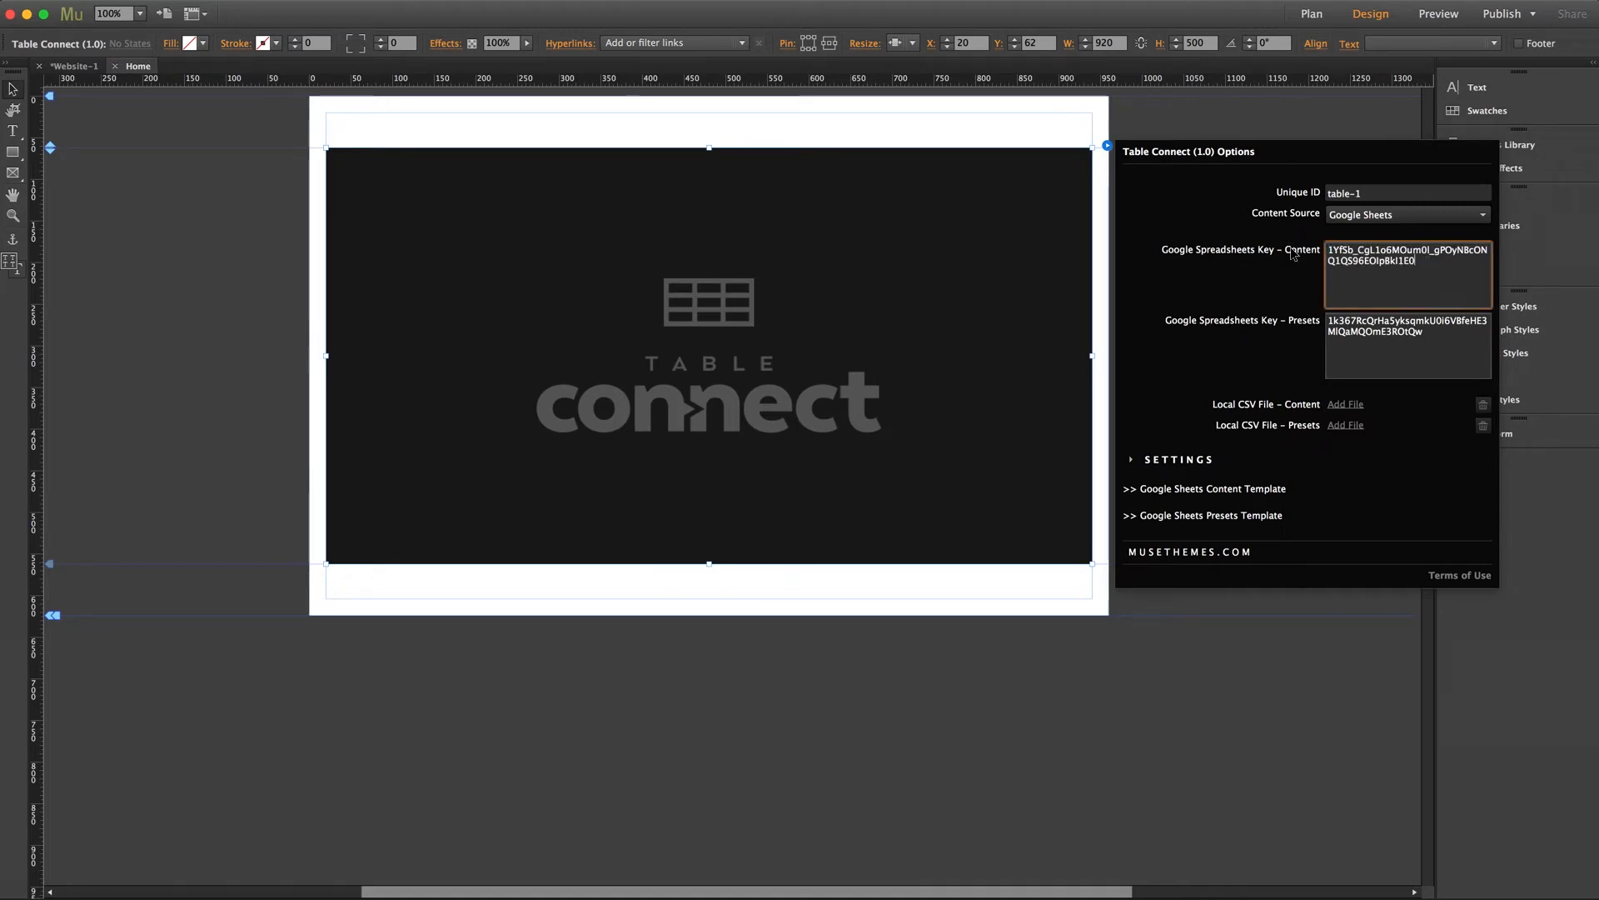
click(1293, 254)
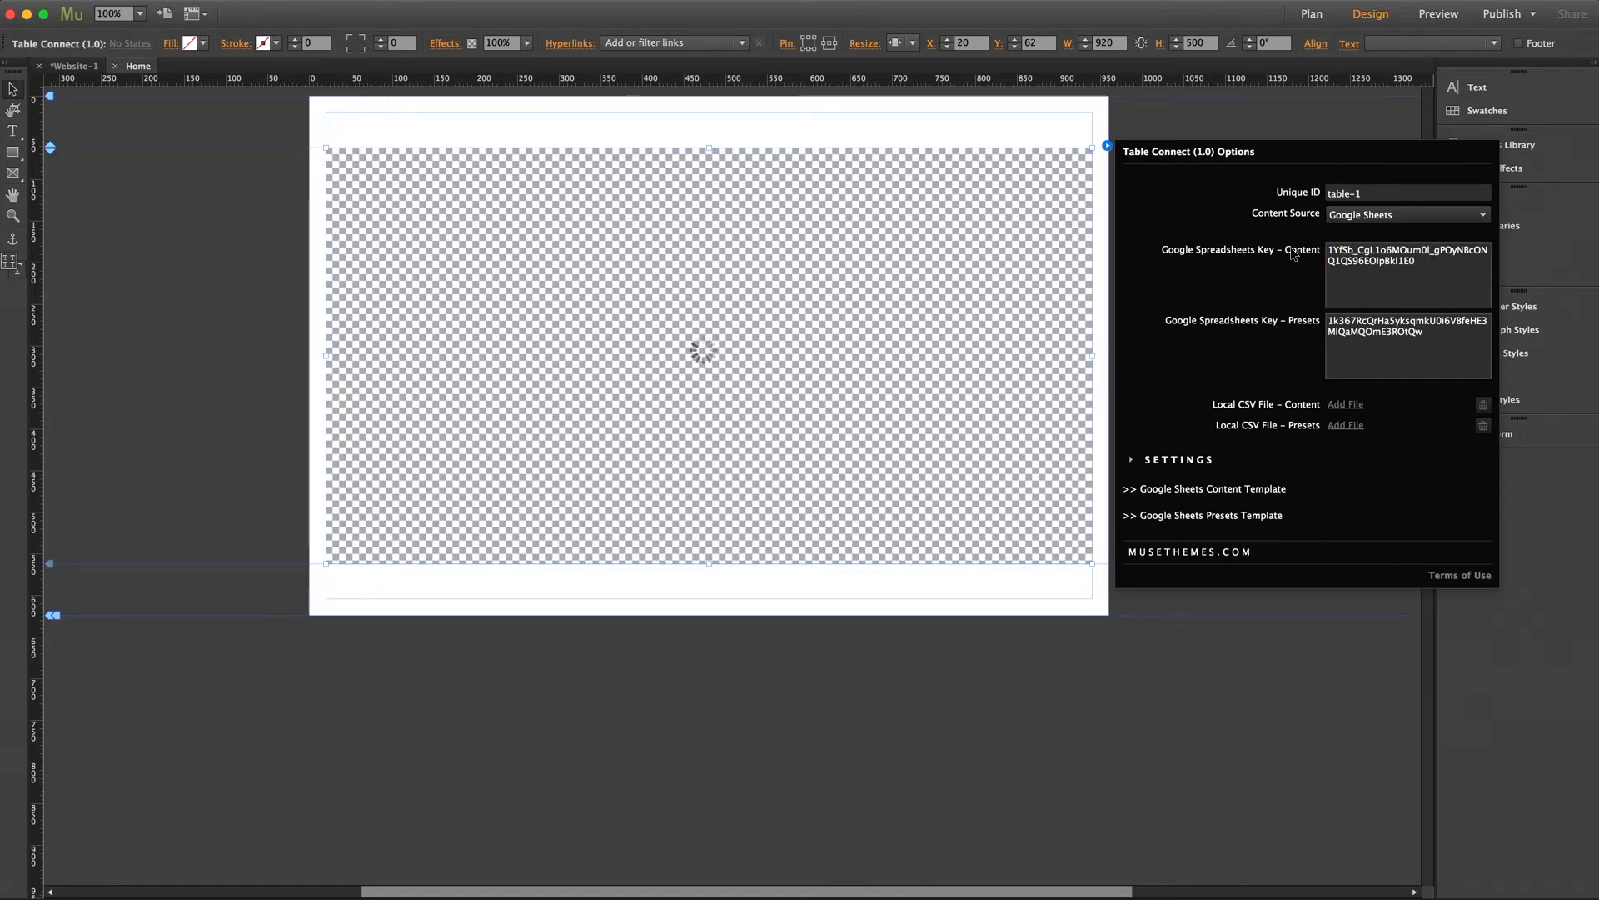
key(Escape)
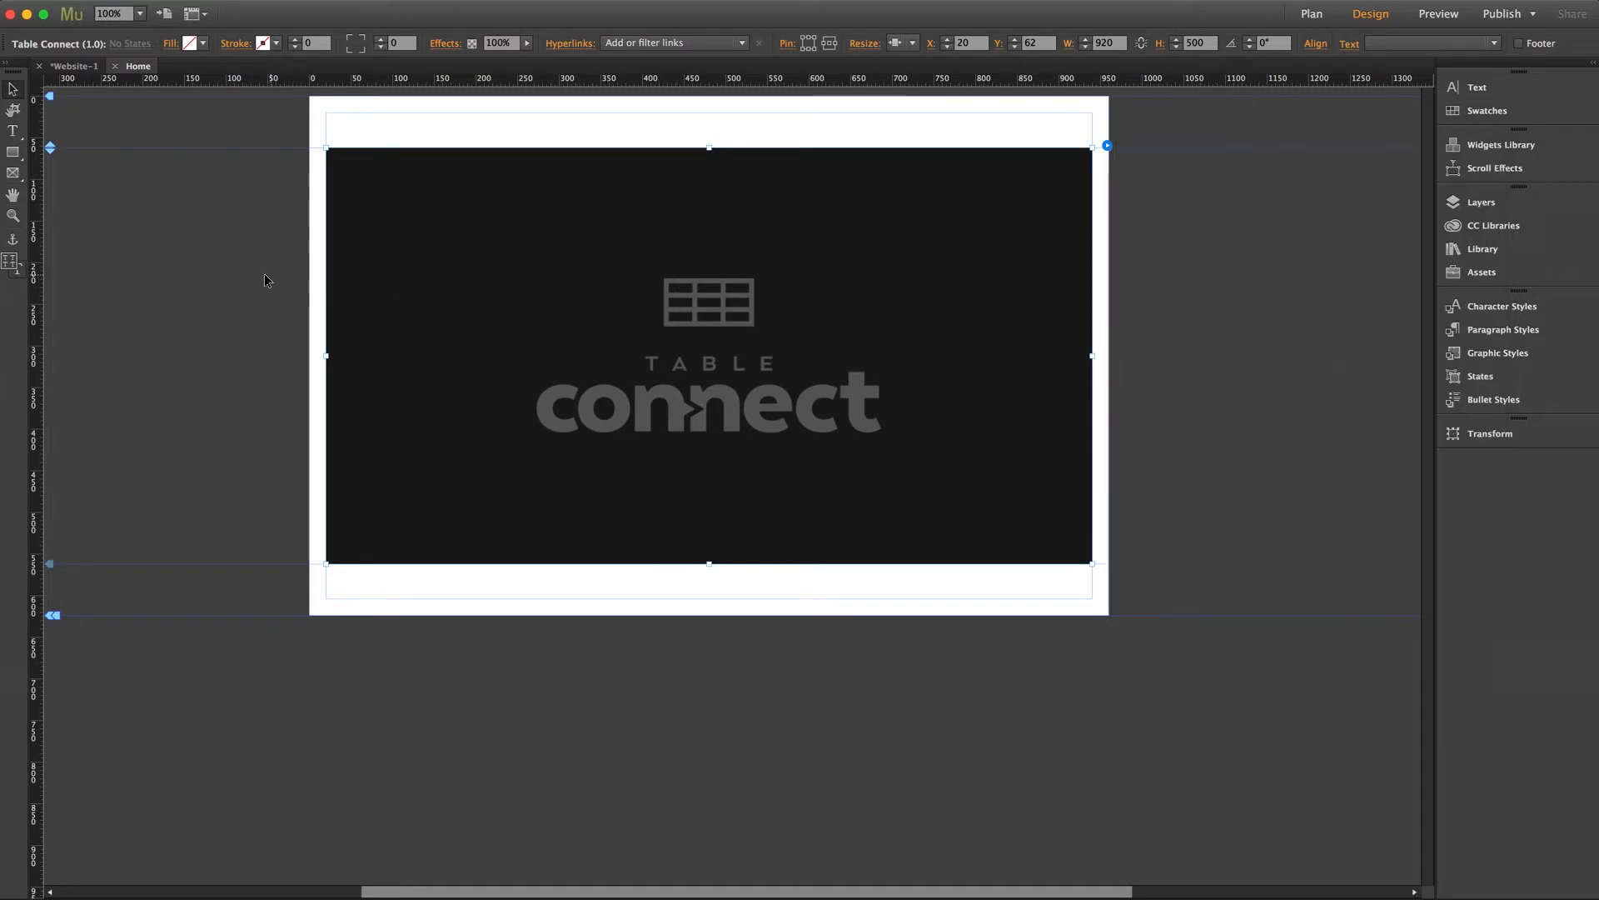
click(207, 272)
key(super+alt+e)
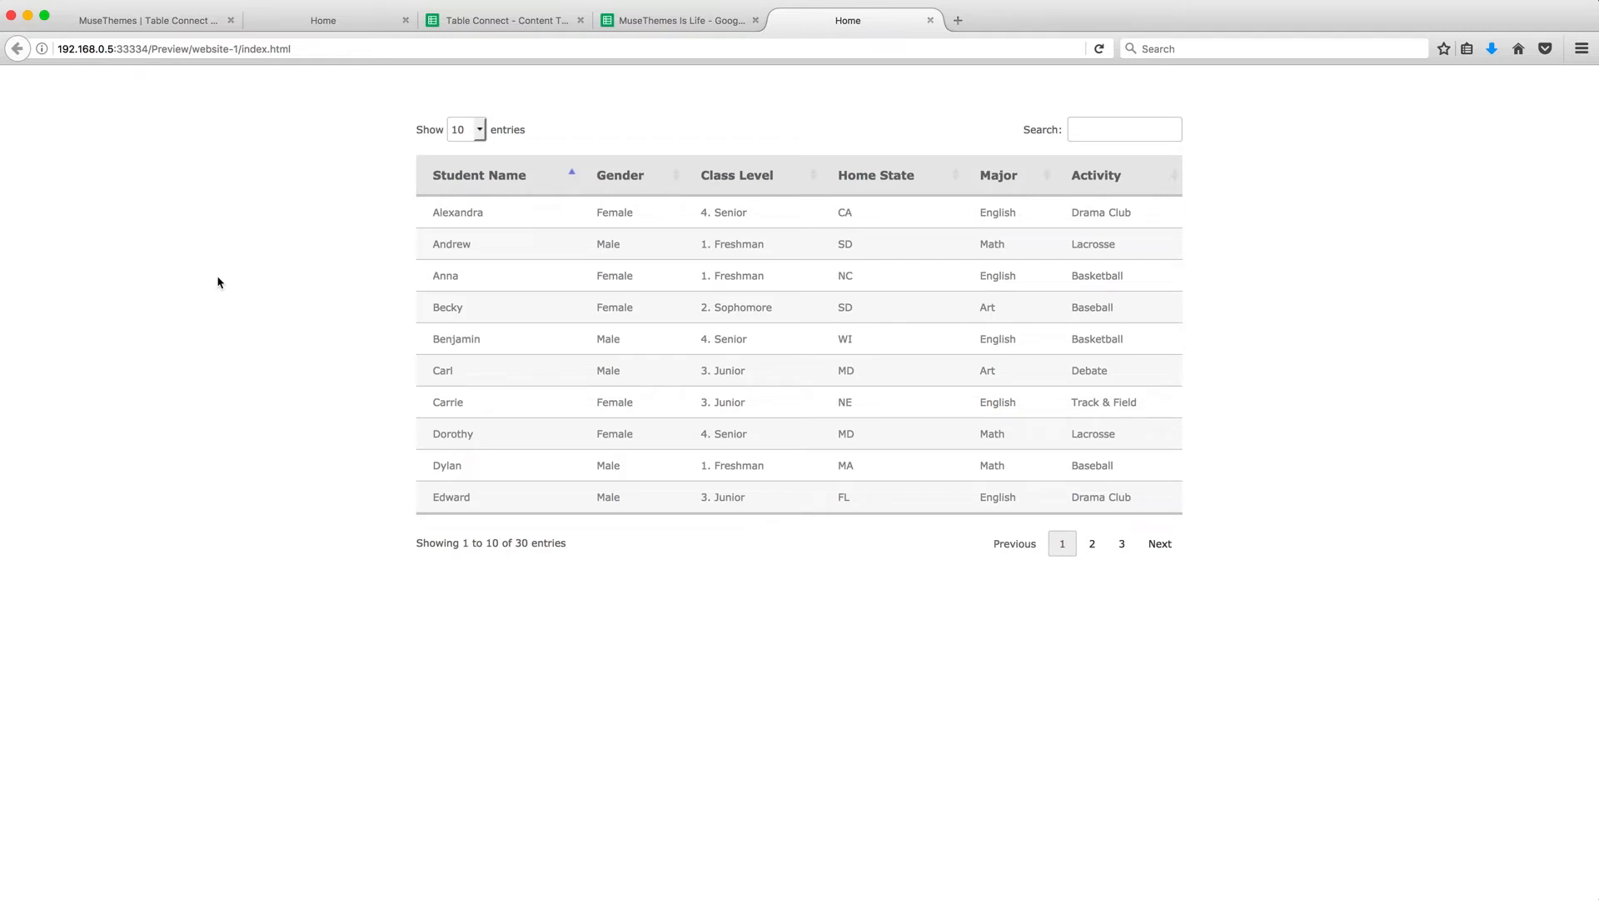
click(662, 22)
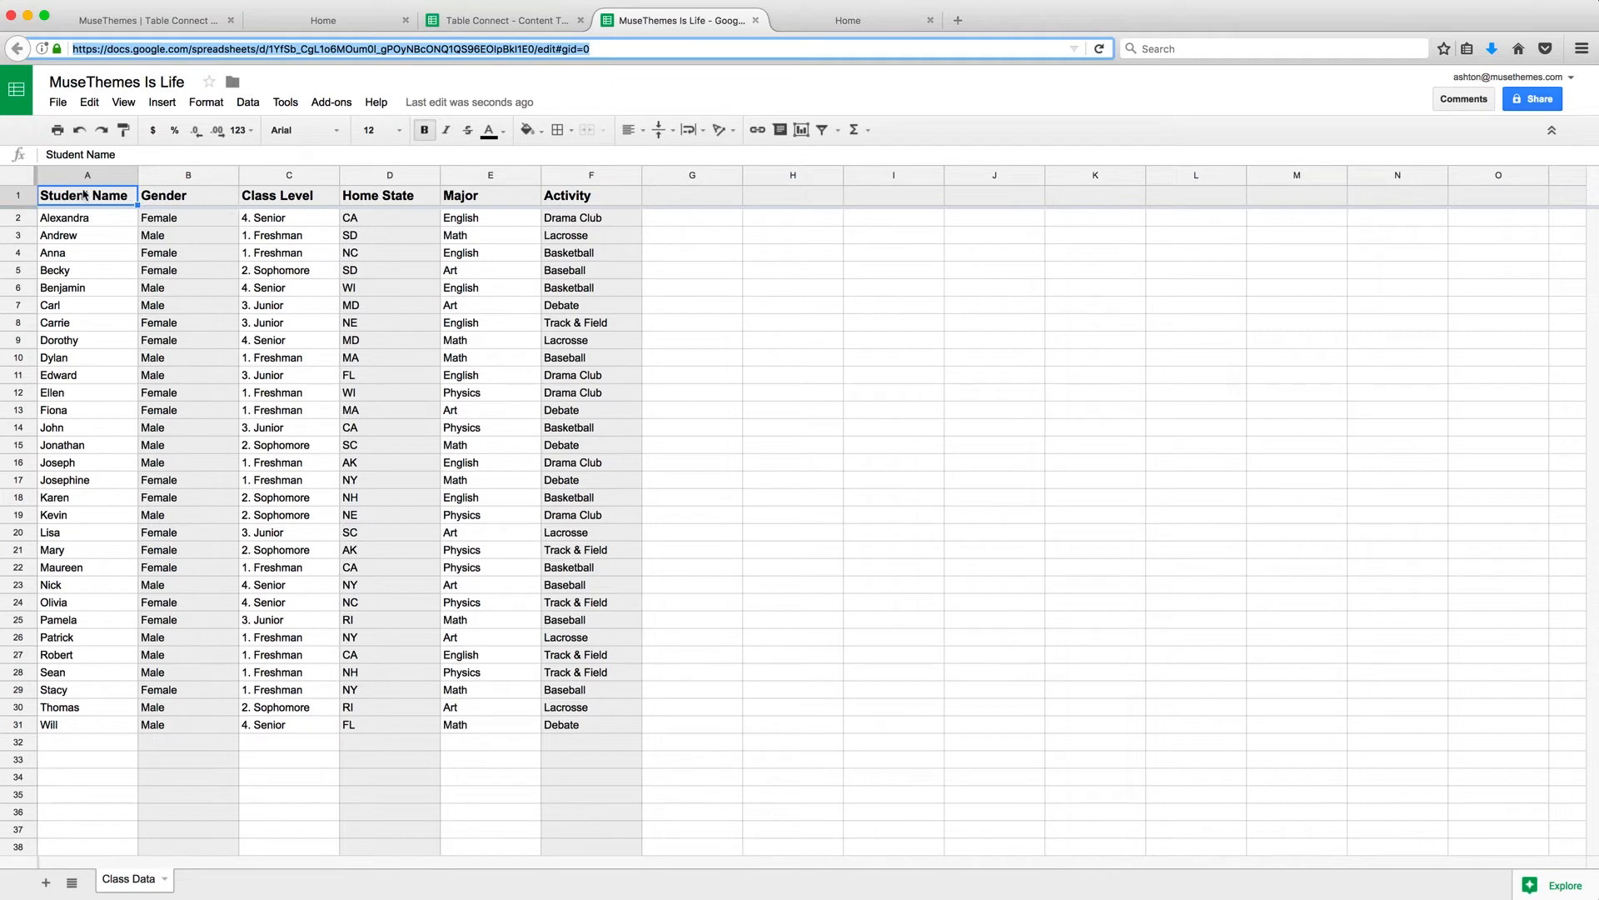
Rename the A1–C1 headers to Employee, M/F and Age.
click(100, 197)
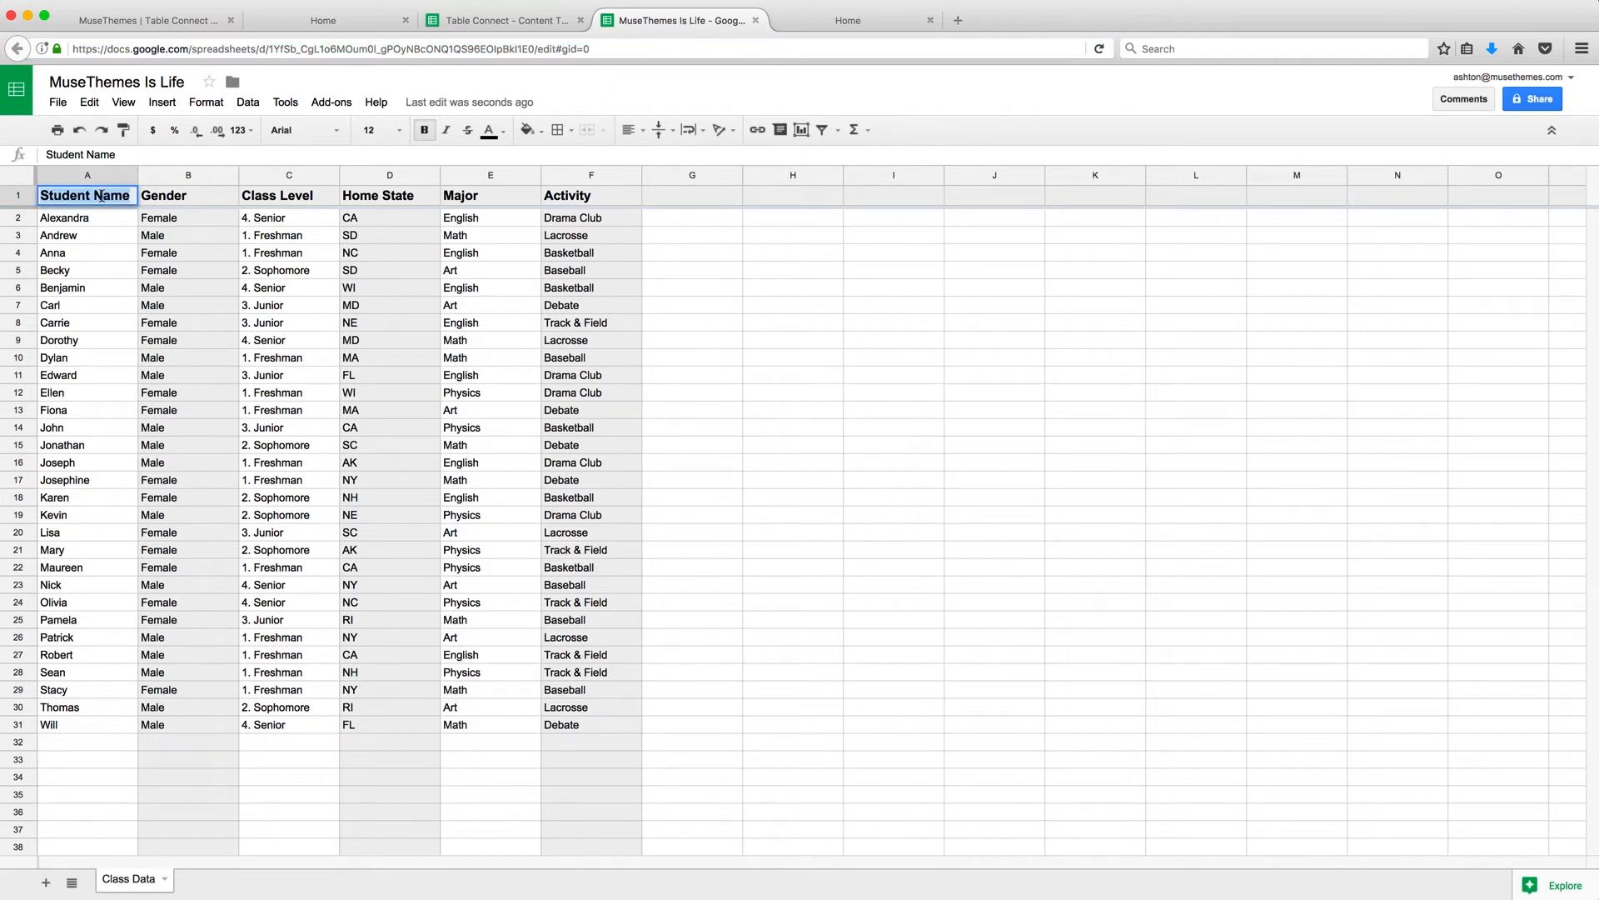
text(Employee)
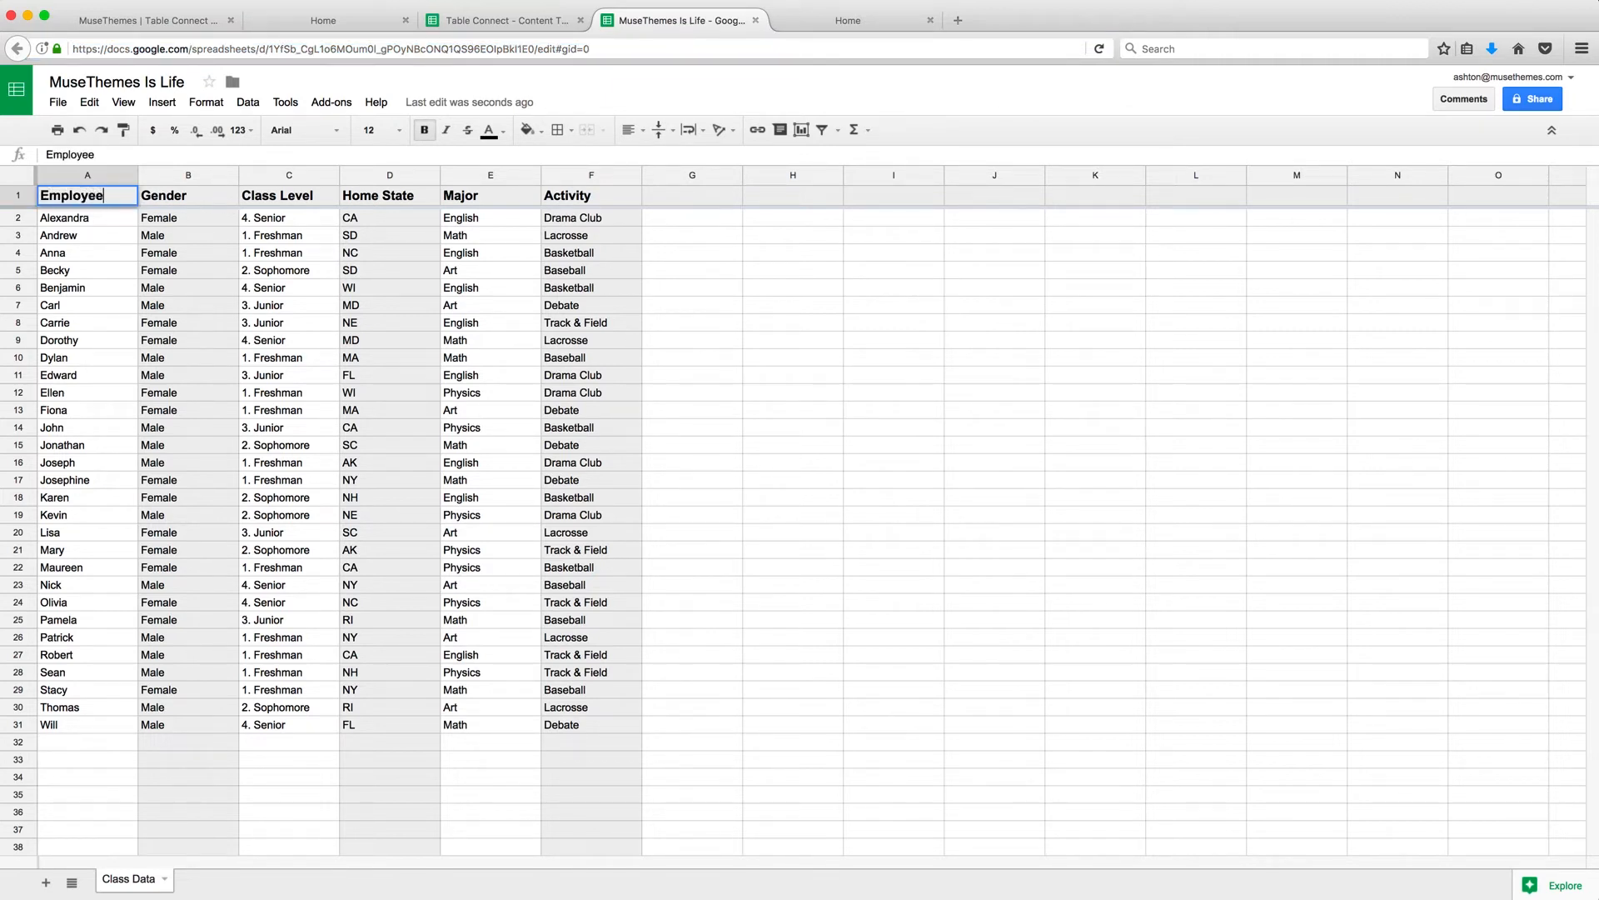
key(Return)
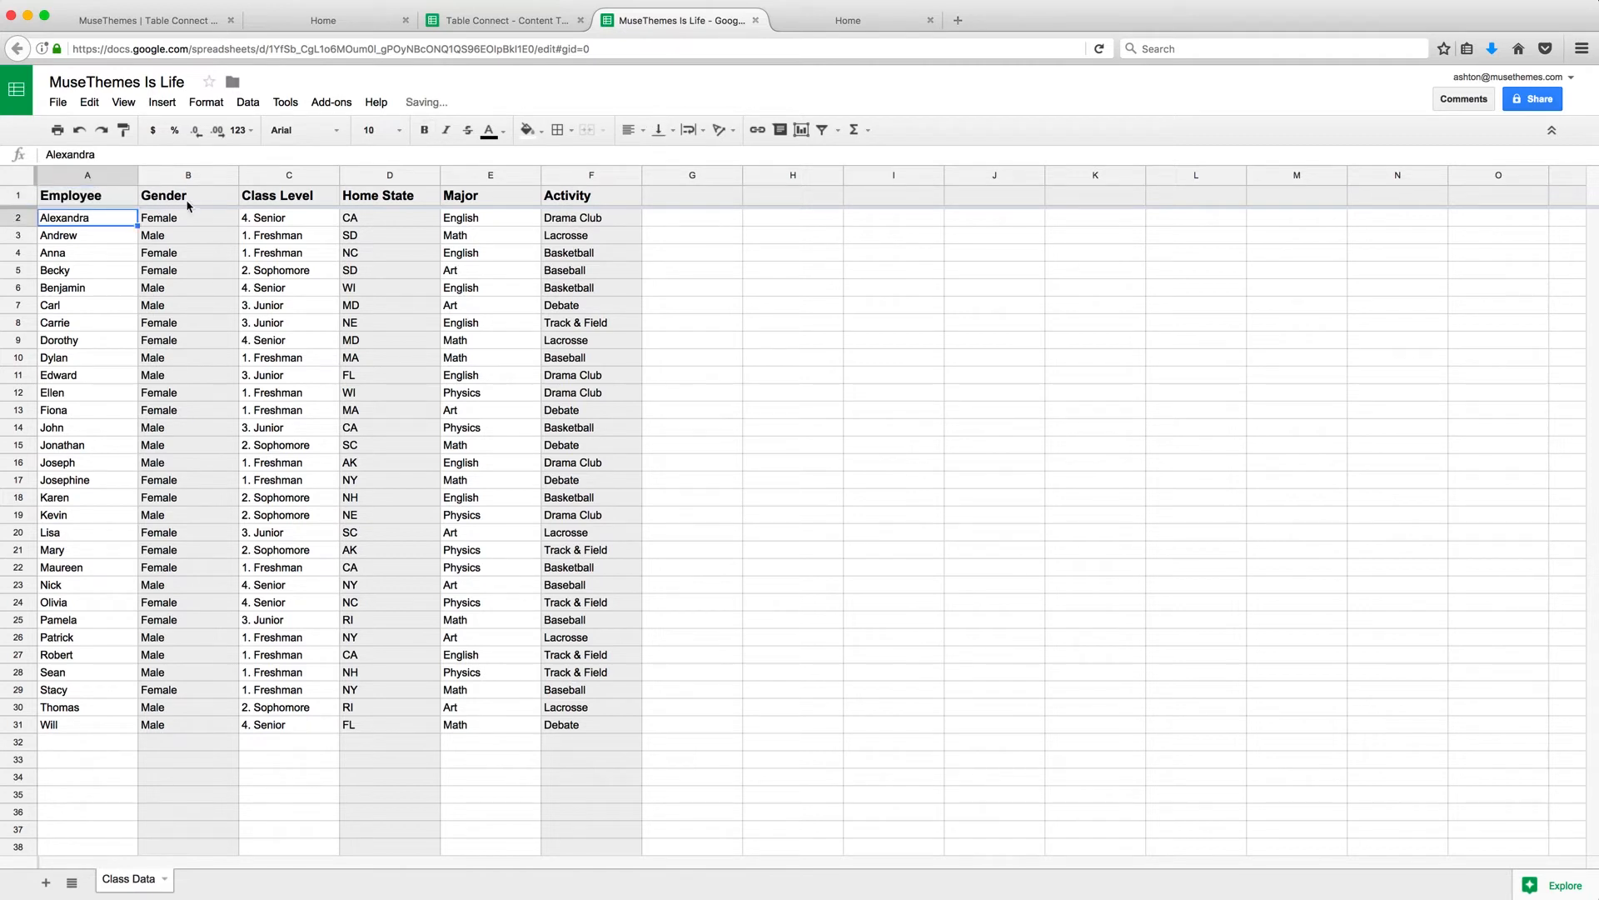
click(178, 196)
double_click(178, 194)
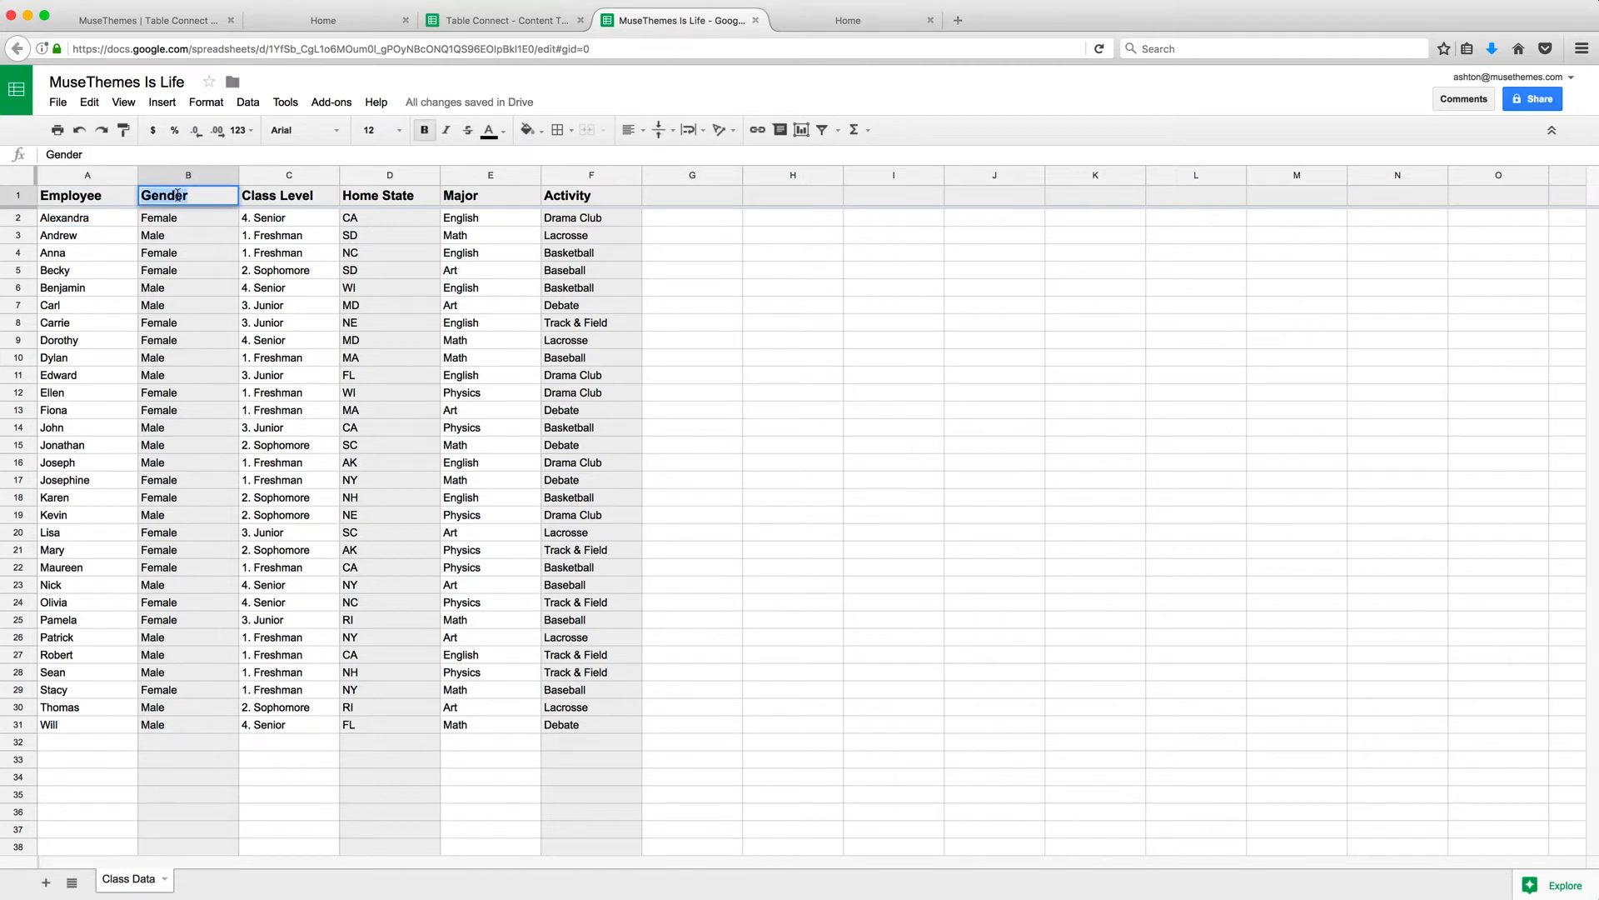
text(M/F)
key(Return)
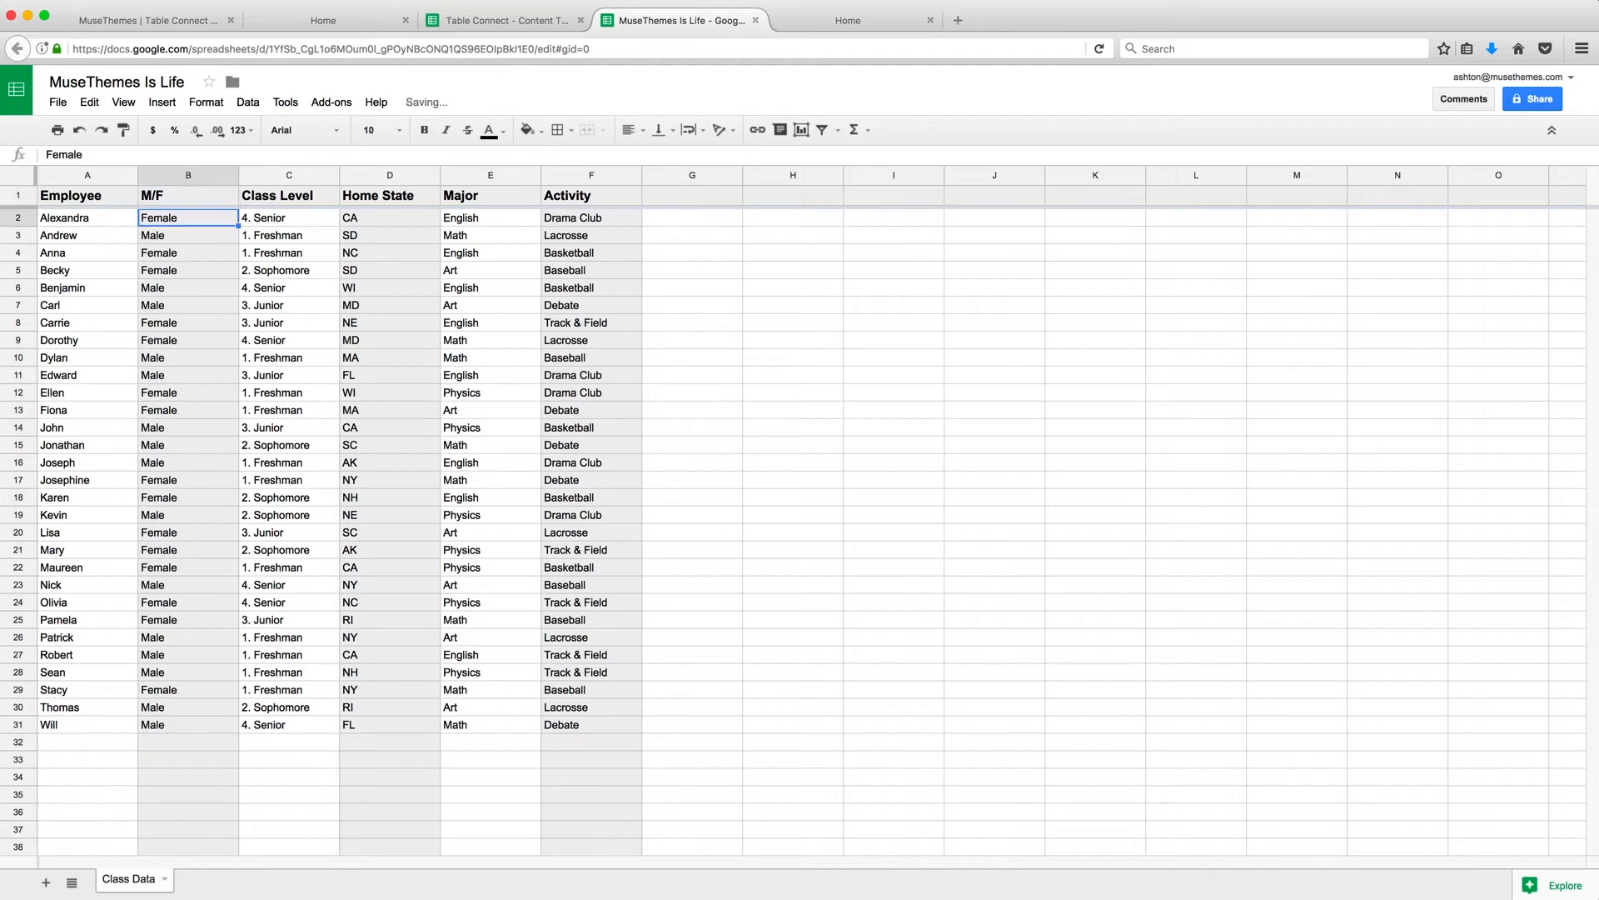
click(265, 194)
double_click(265, 194)
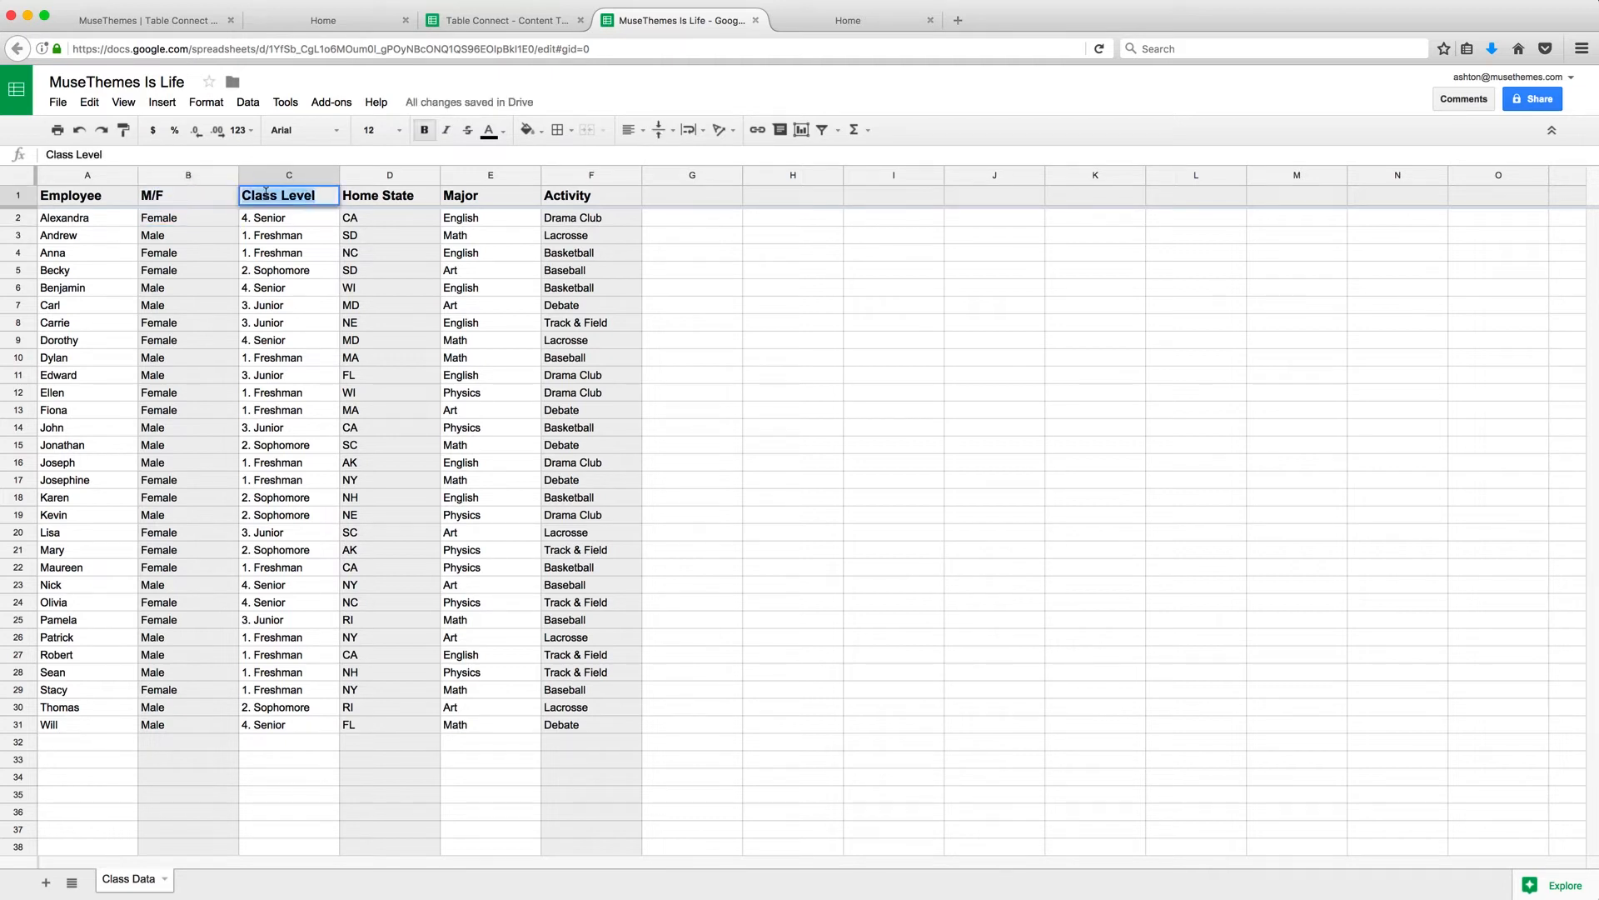
text(Age)
key(Return)
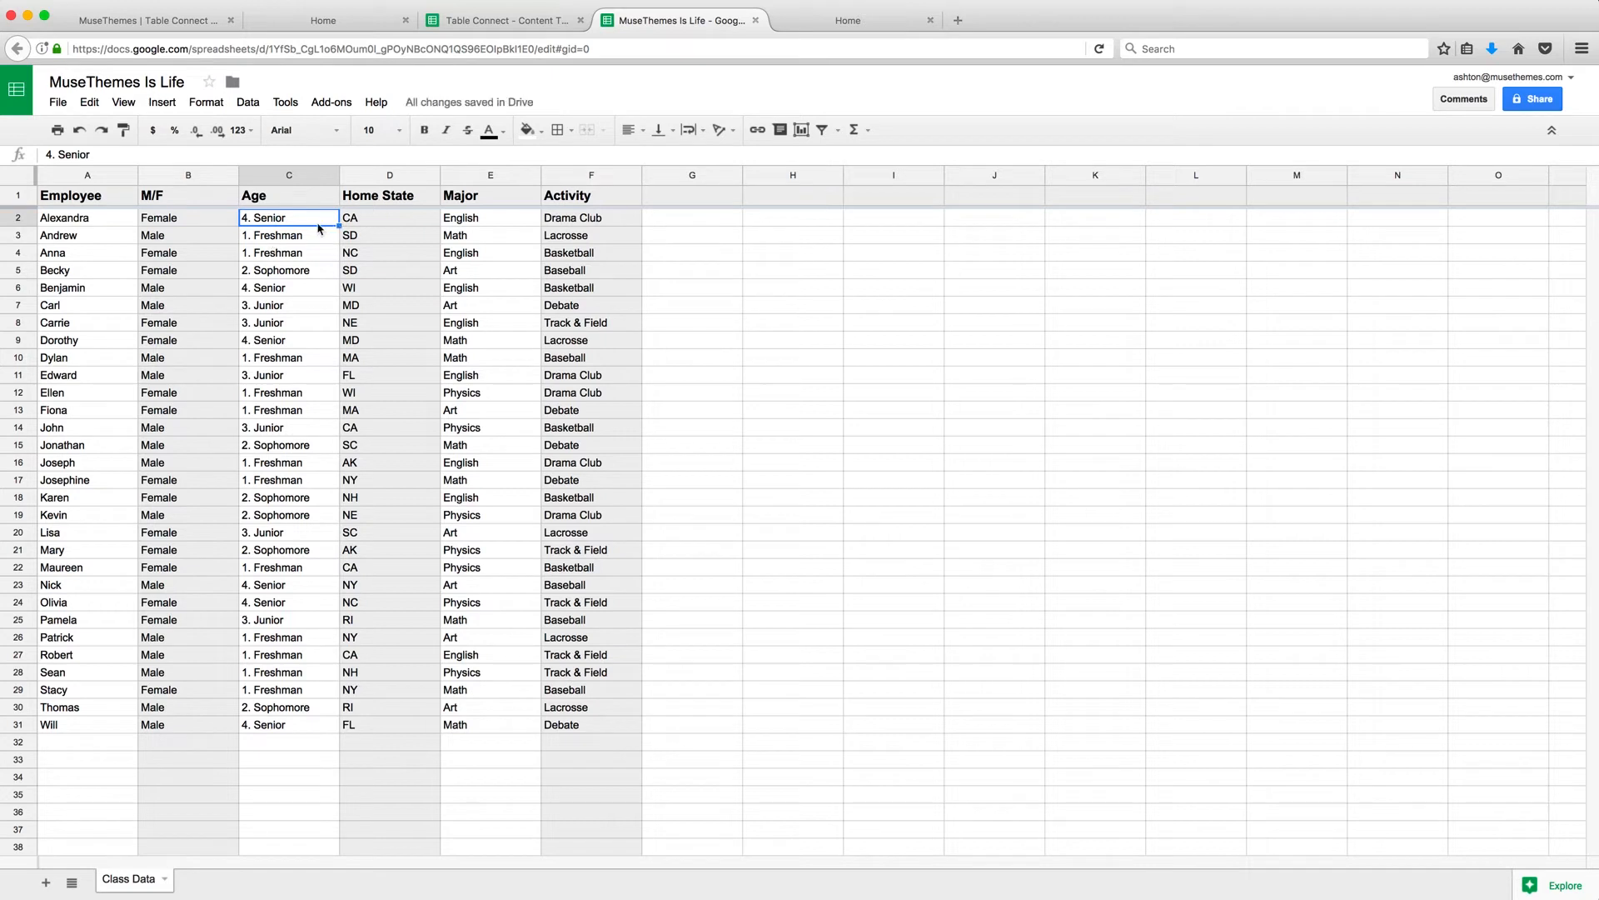
Reload the Home preview to show the new column headers, then return to the spreadsheet.
click(875, 16)
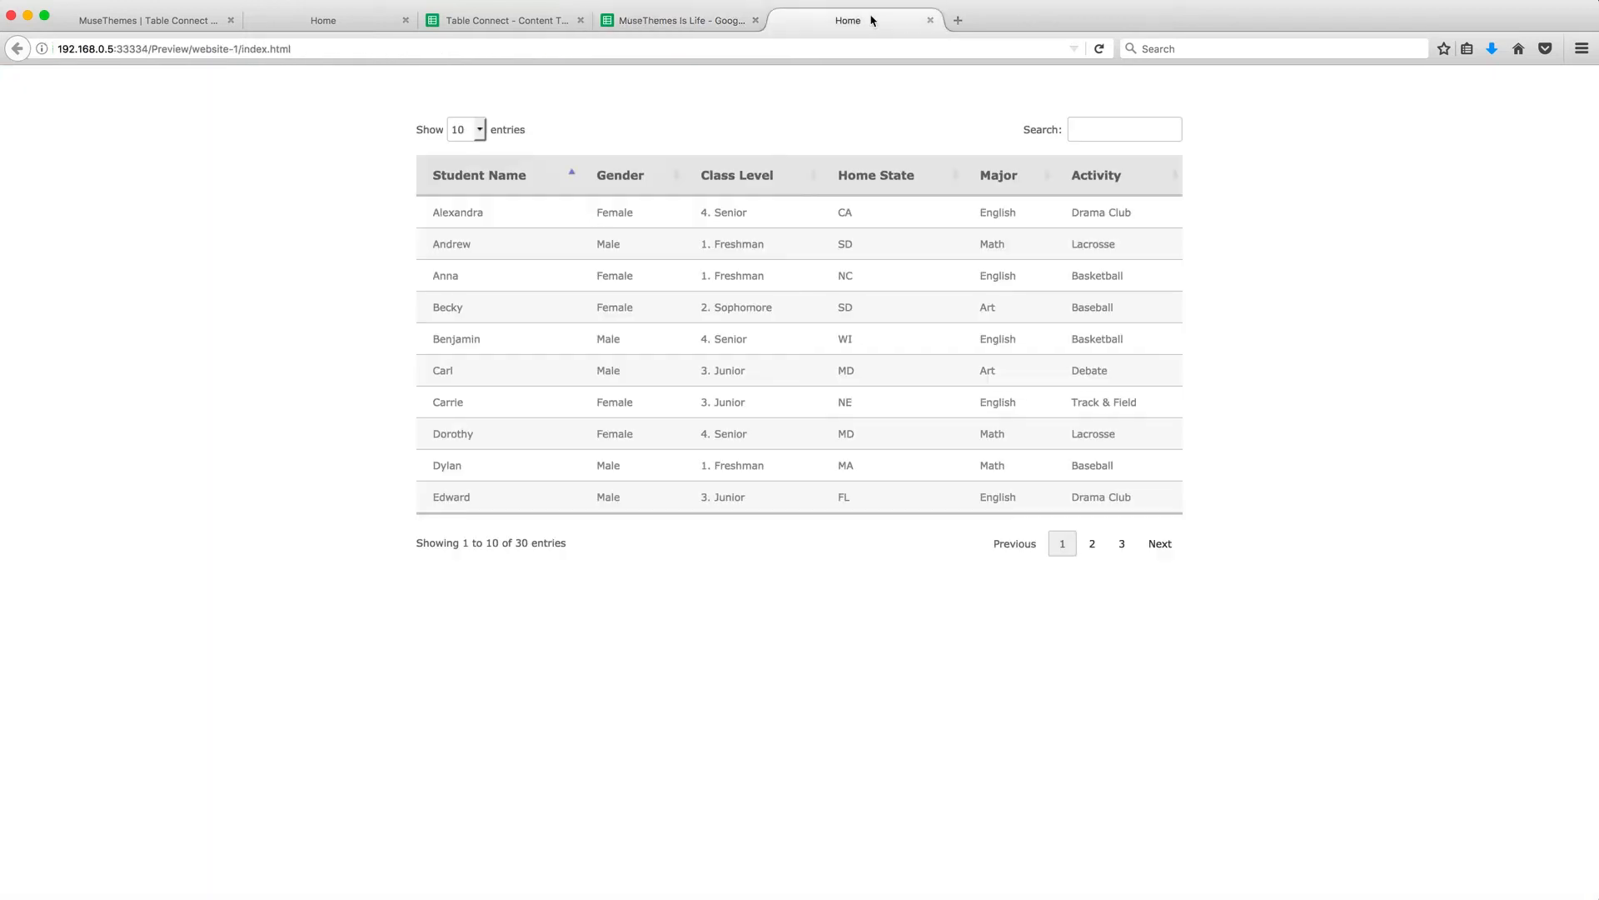
click(1099, 50)
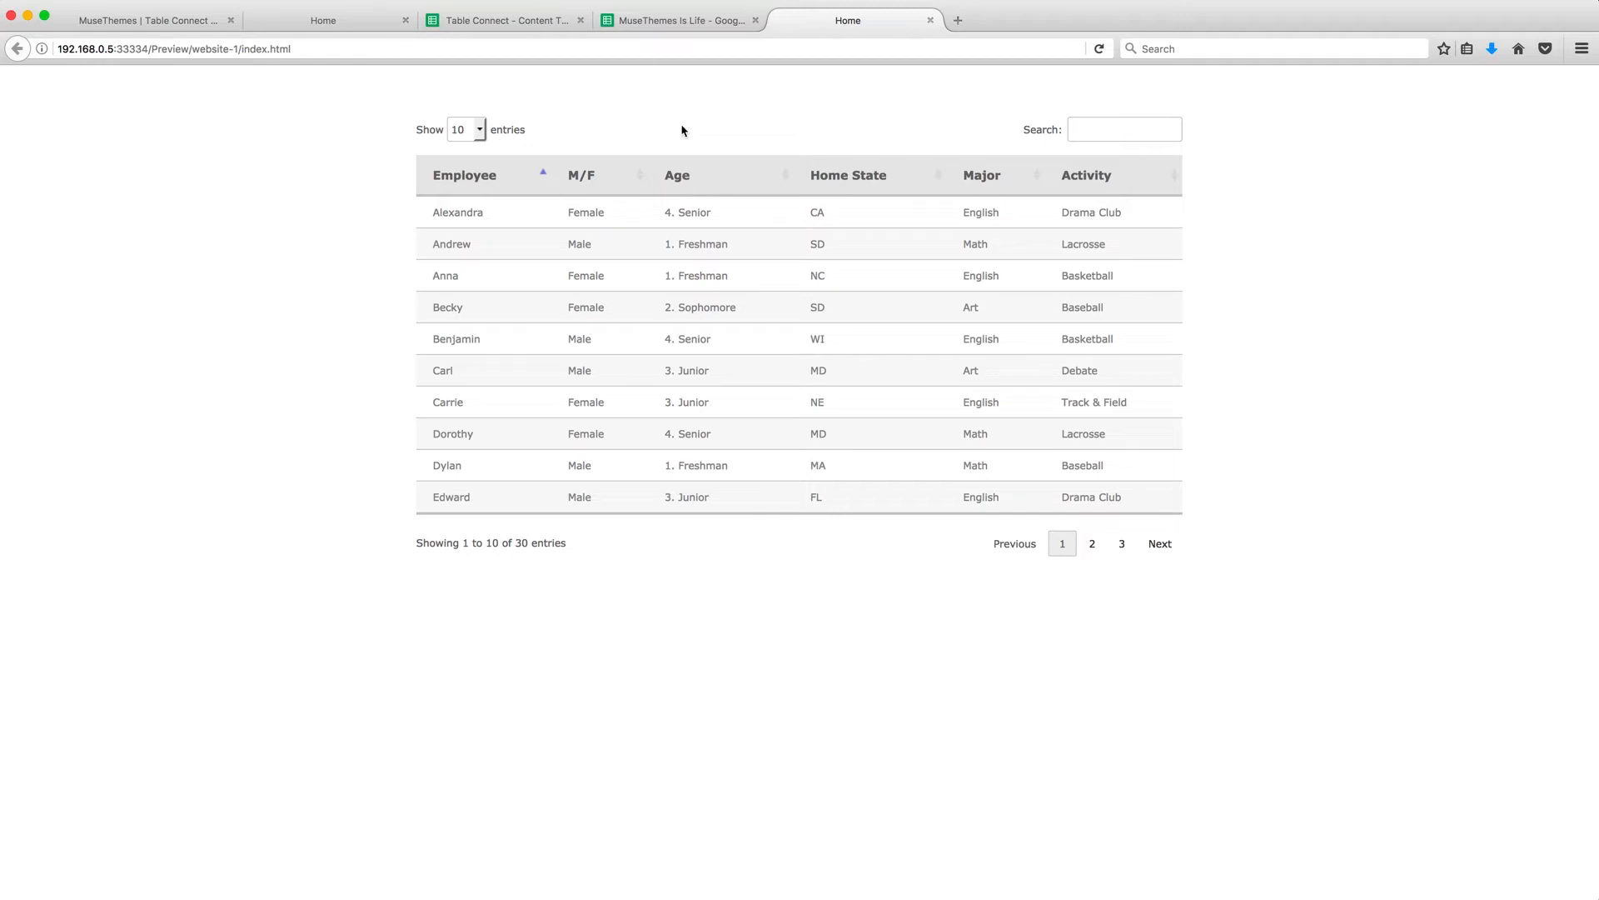
click(680, 27)
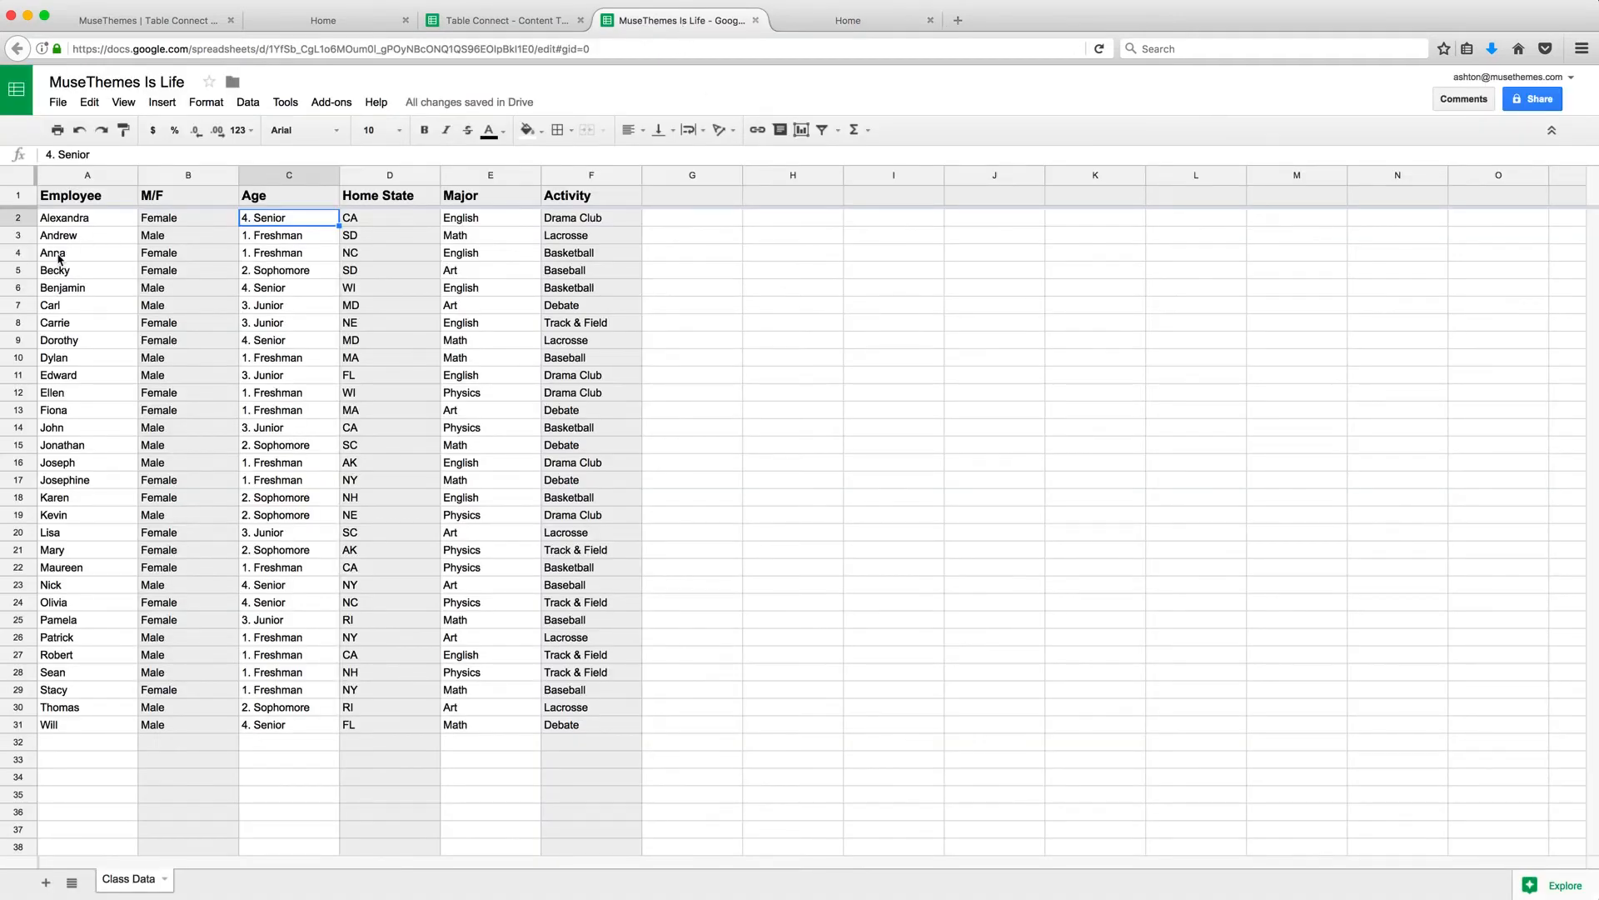
Change Anna's class level in C4 from Freshman to Junior.
click(63, 254)
click(190, 257)
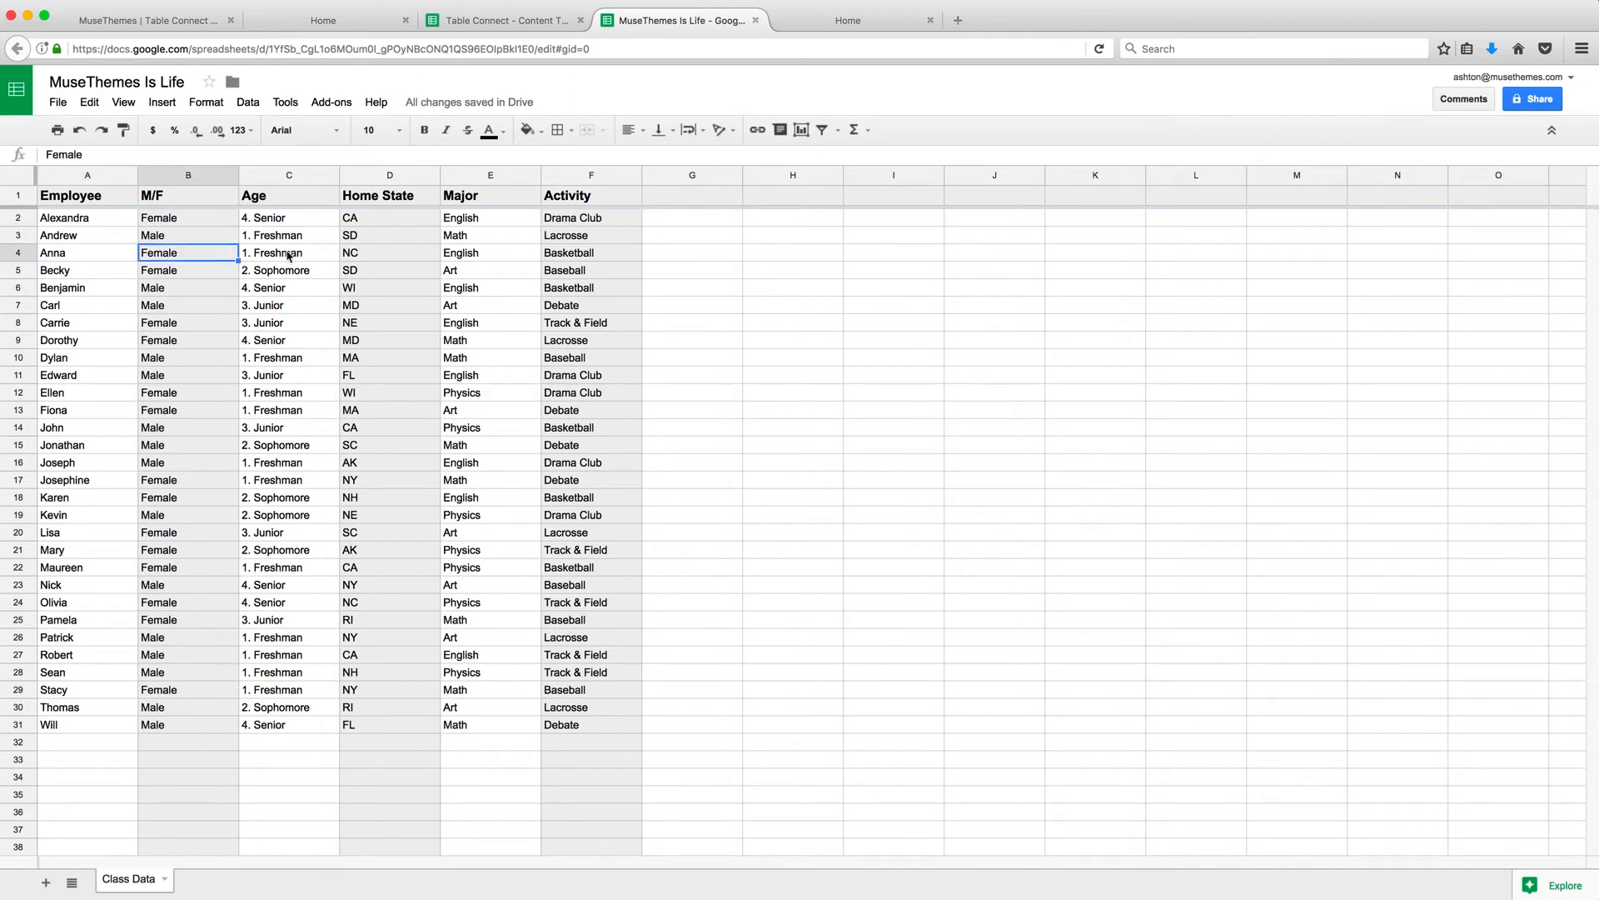
double_click(256, 255)
double_click(272, 251)
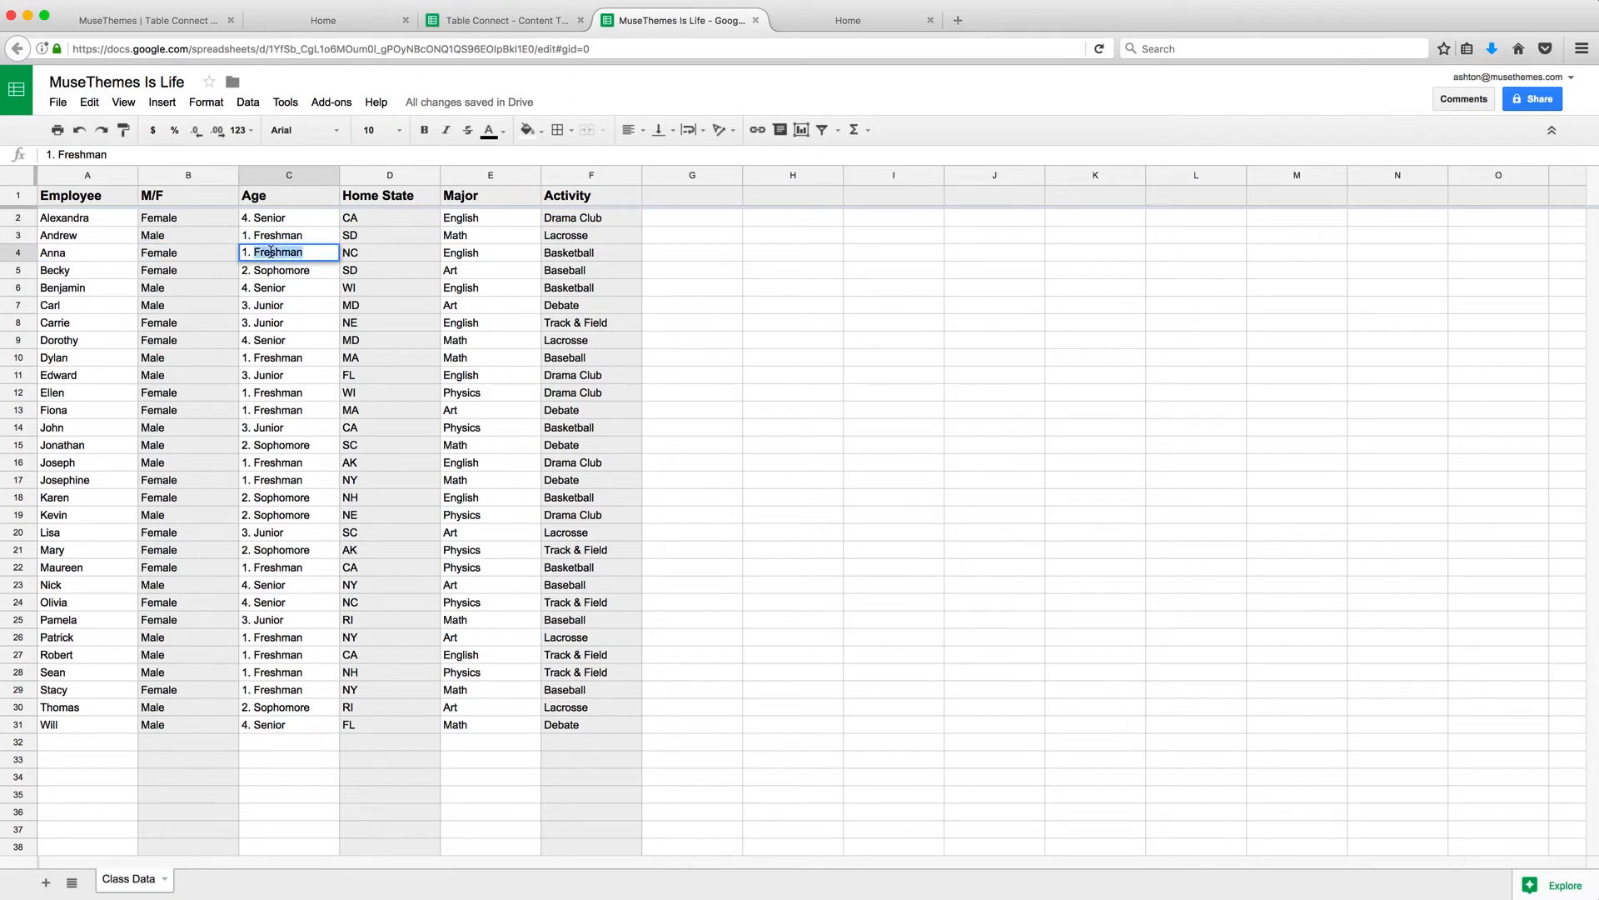
text(Junior)
key(Return)
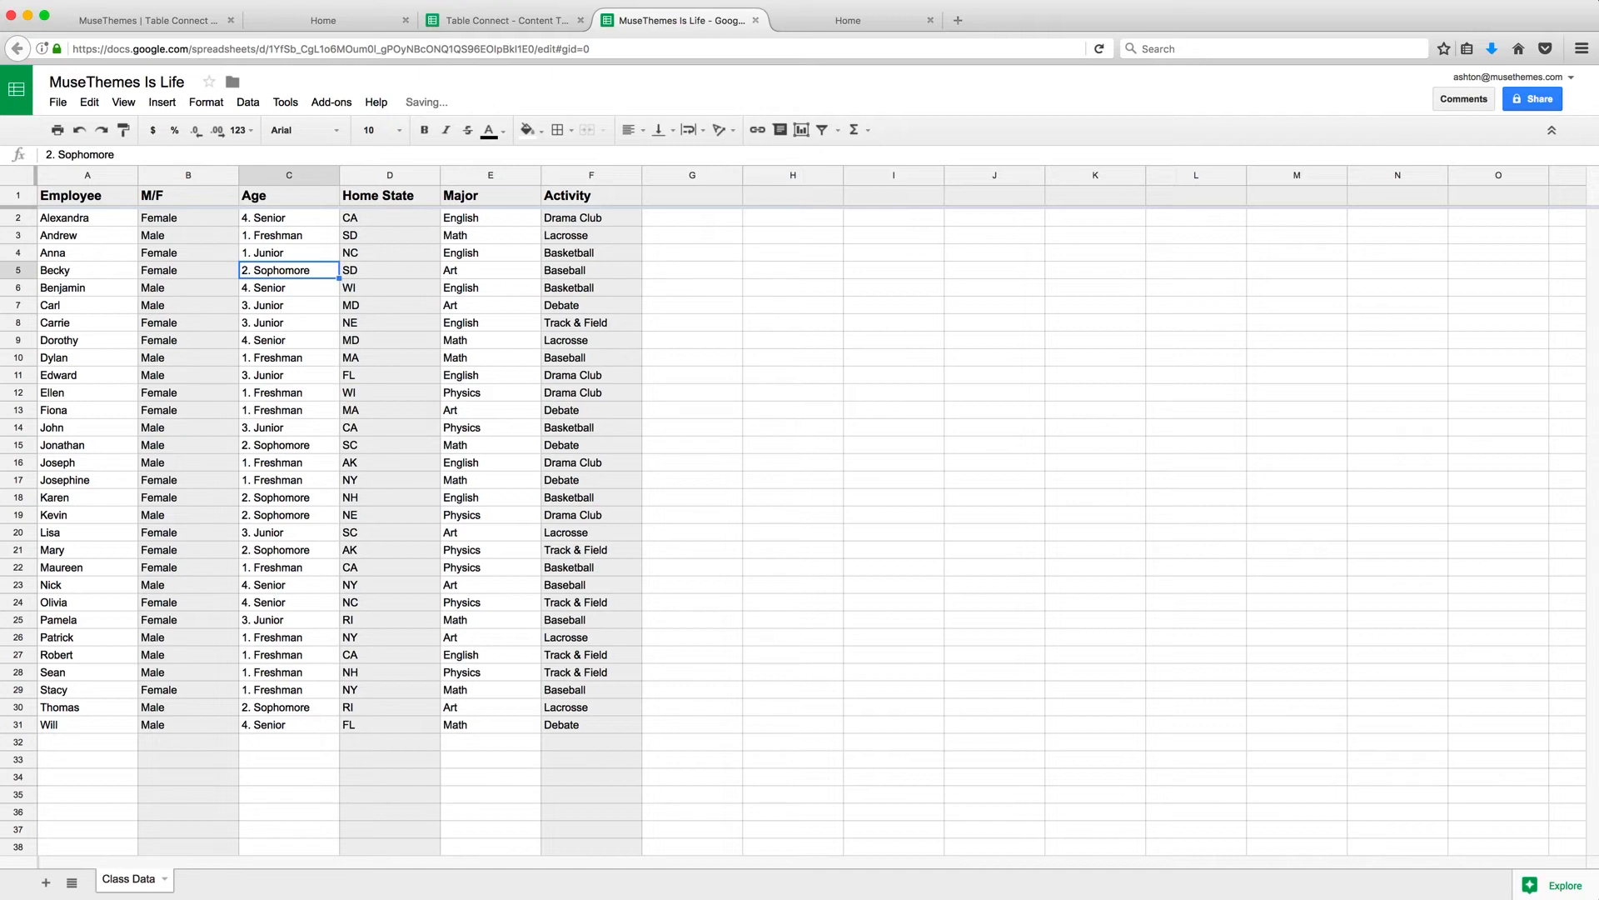
Replace Anna's major English with Math in E4 and reload the Home preview.
click(384, 254)
double_click(463, 253)
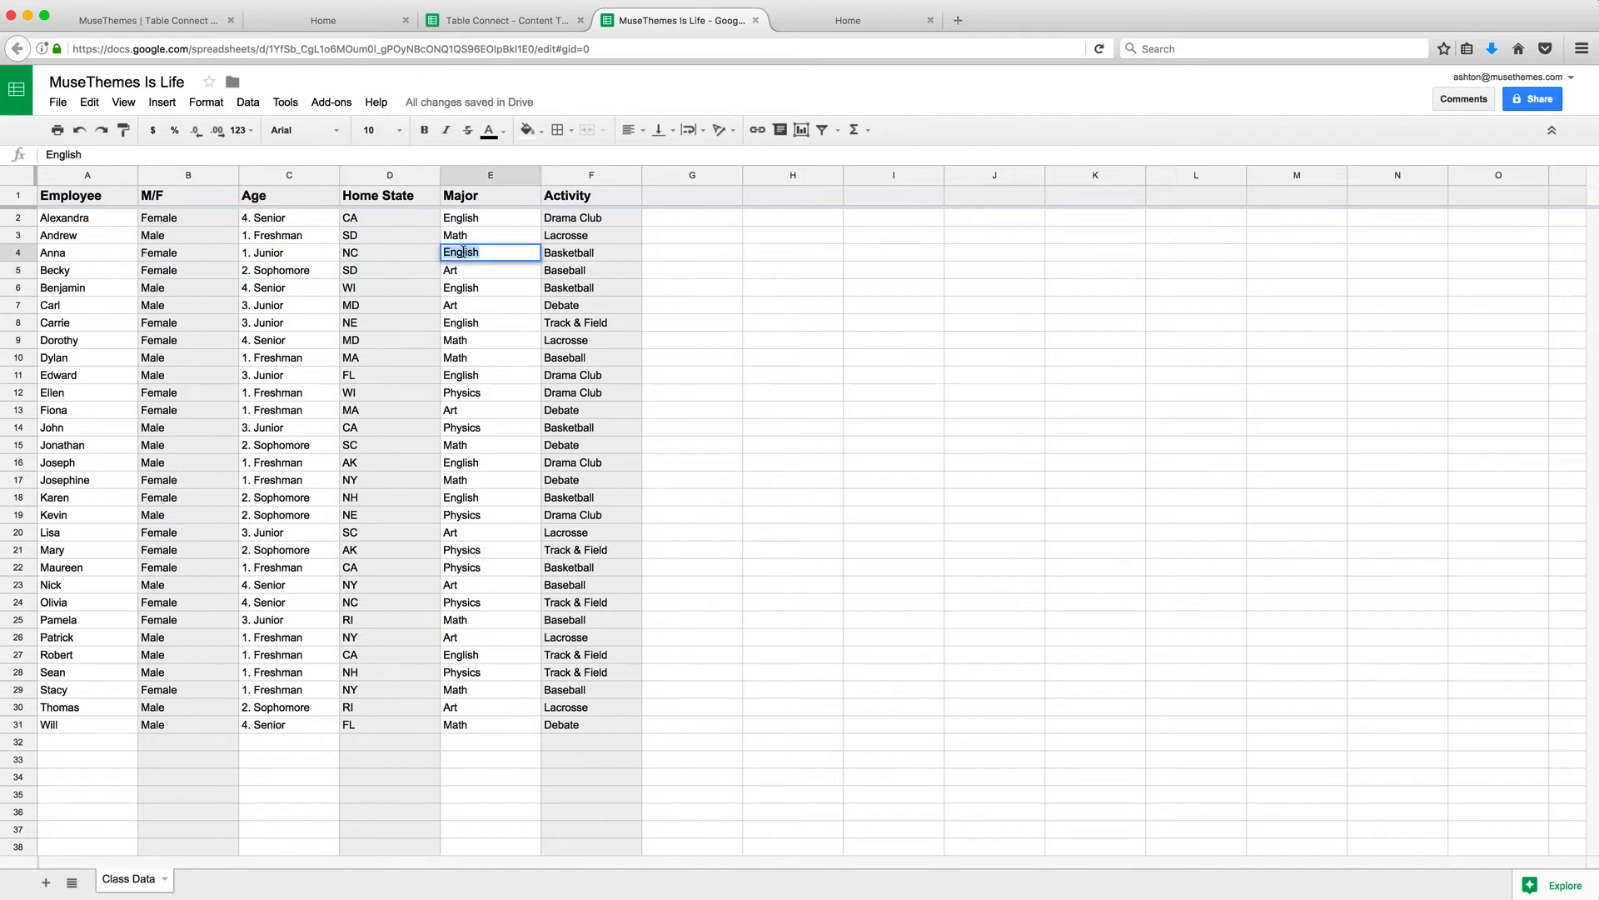
text(Math)
key(Return)
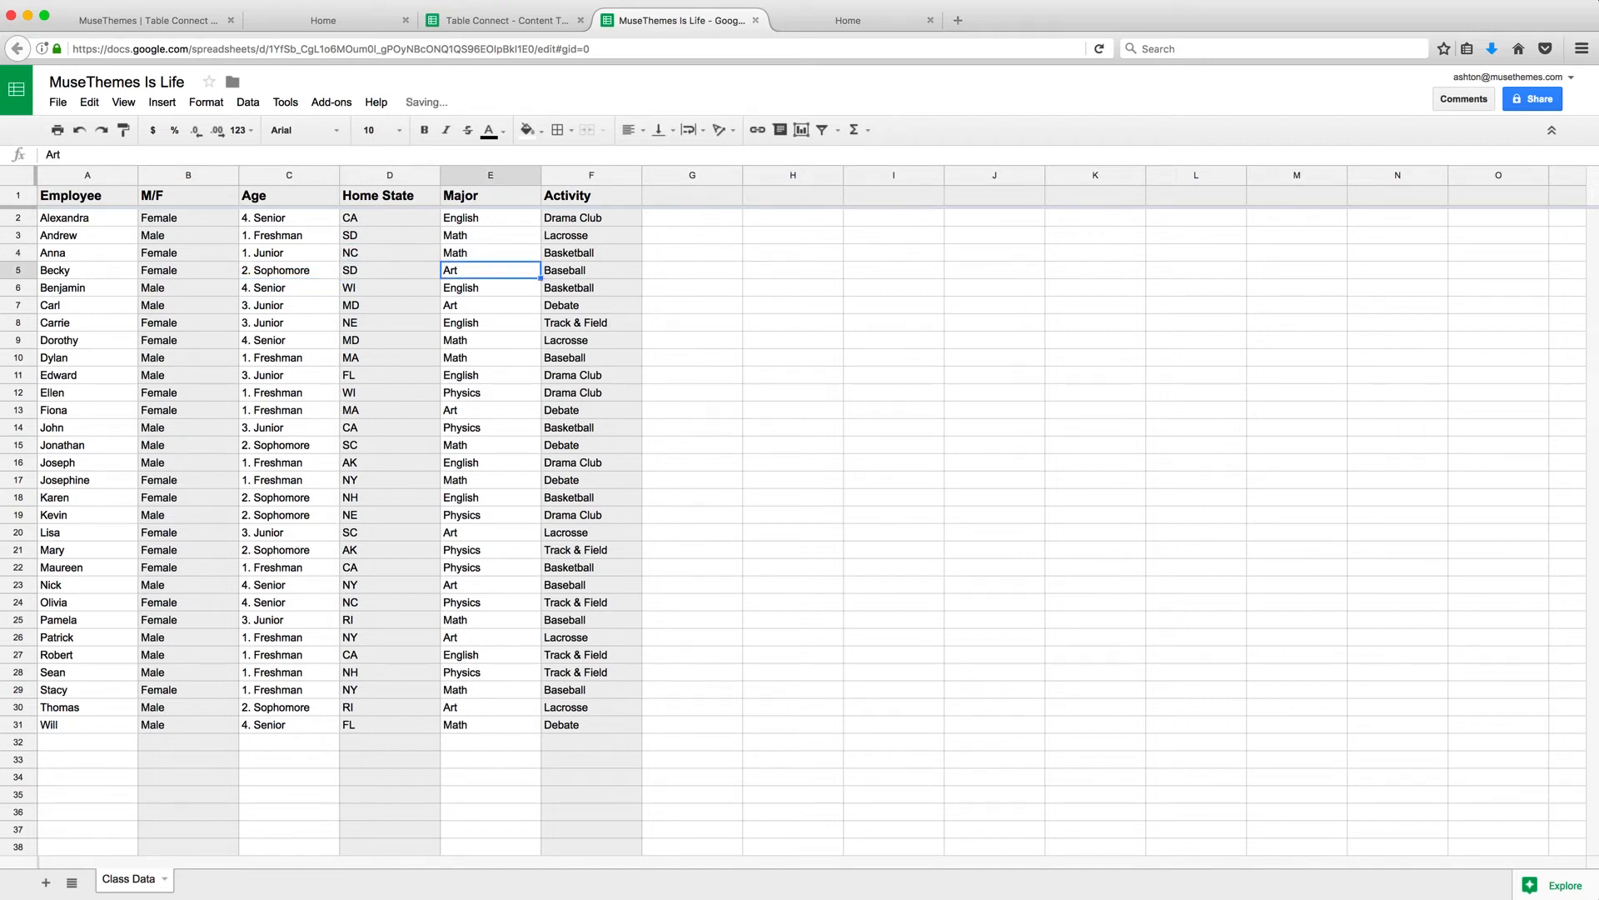
click(866, 18)
click(1097, 49)
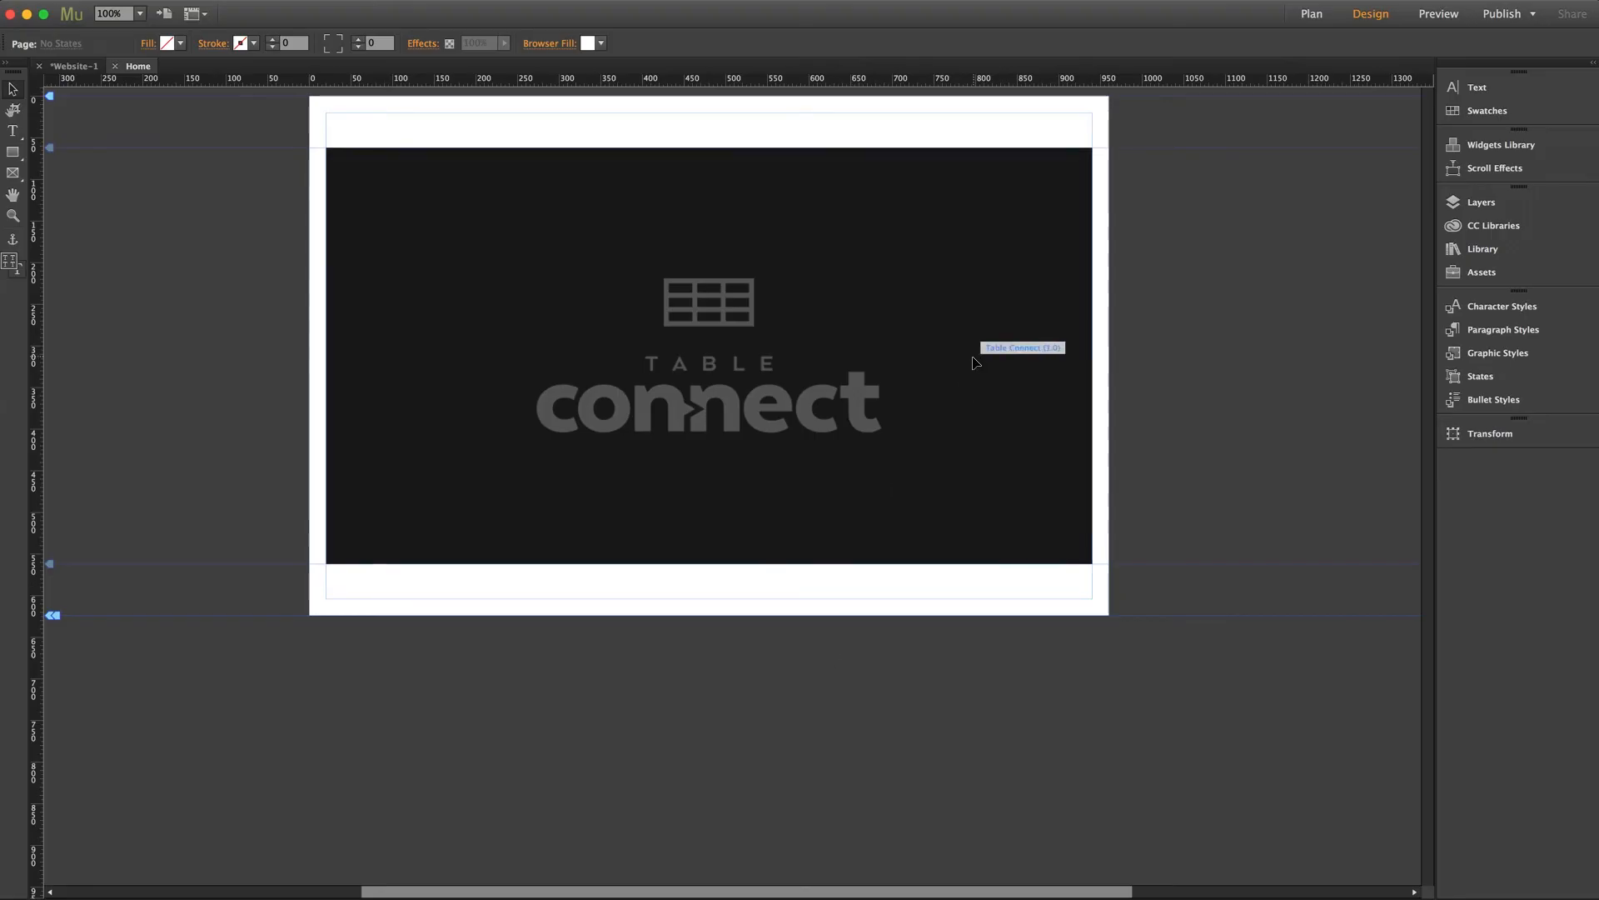
Follow the Google Sheets Presets Template link in the Table Connect widget's options.
click(979, 354)
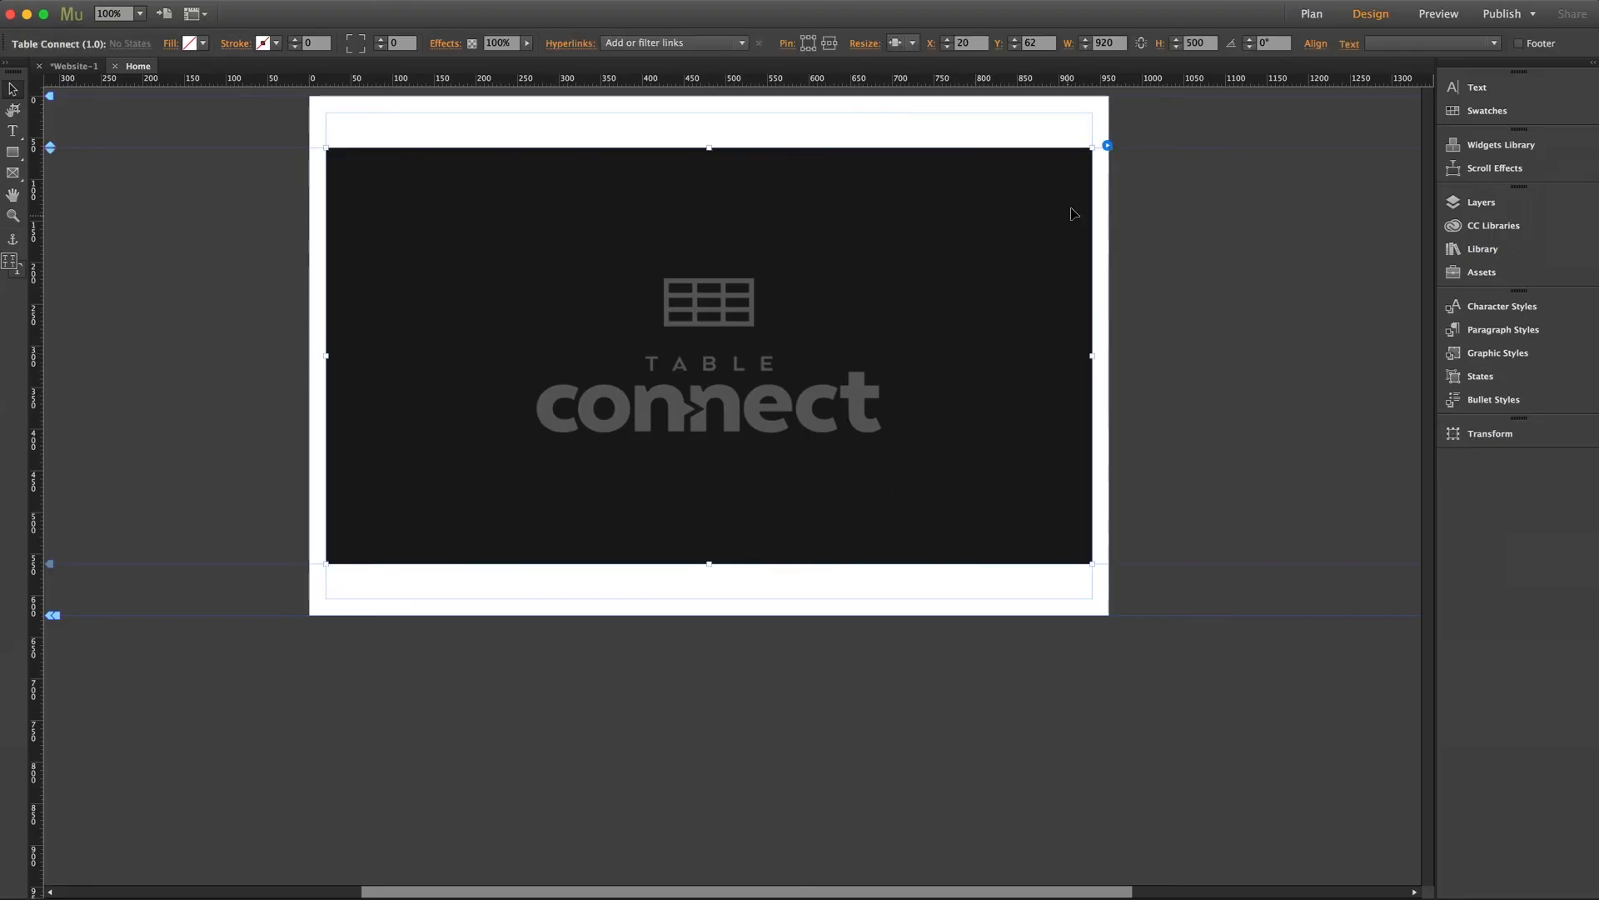
click(1107, 146)
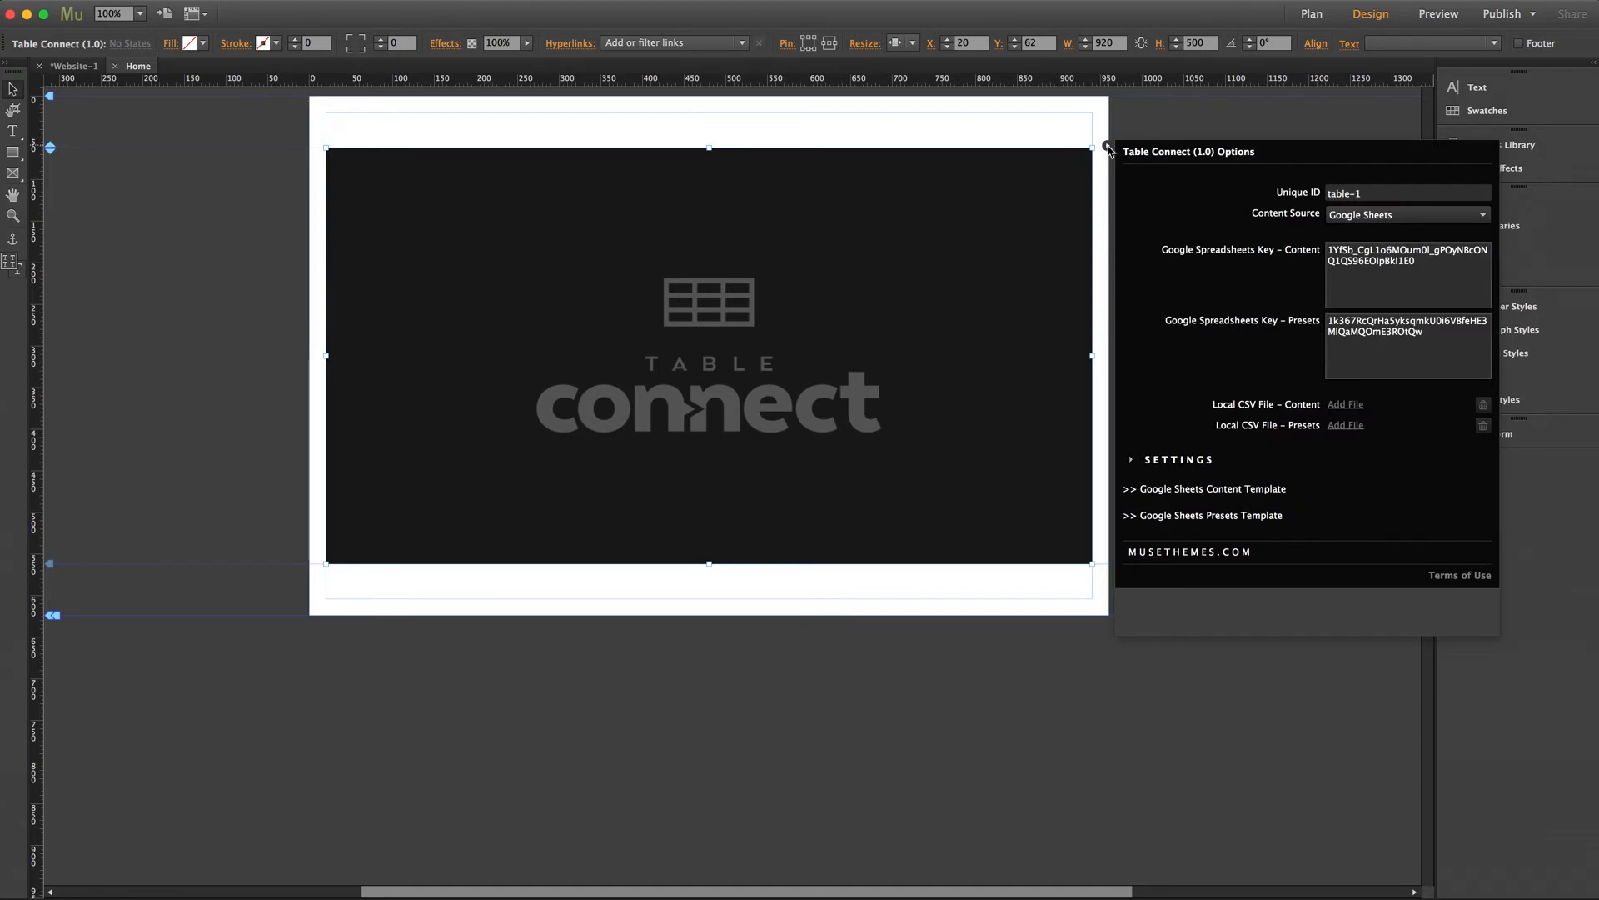
click(1212, 516)
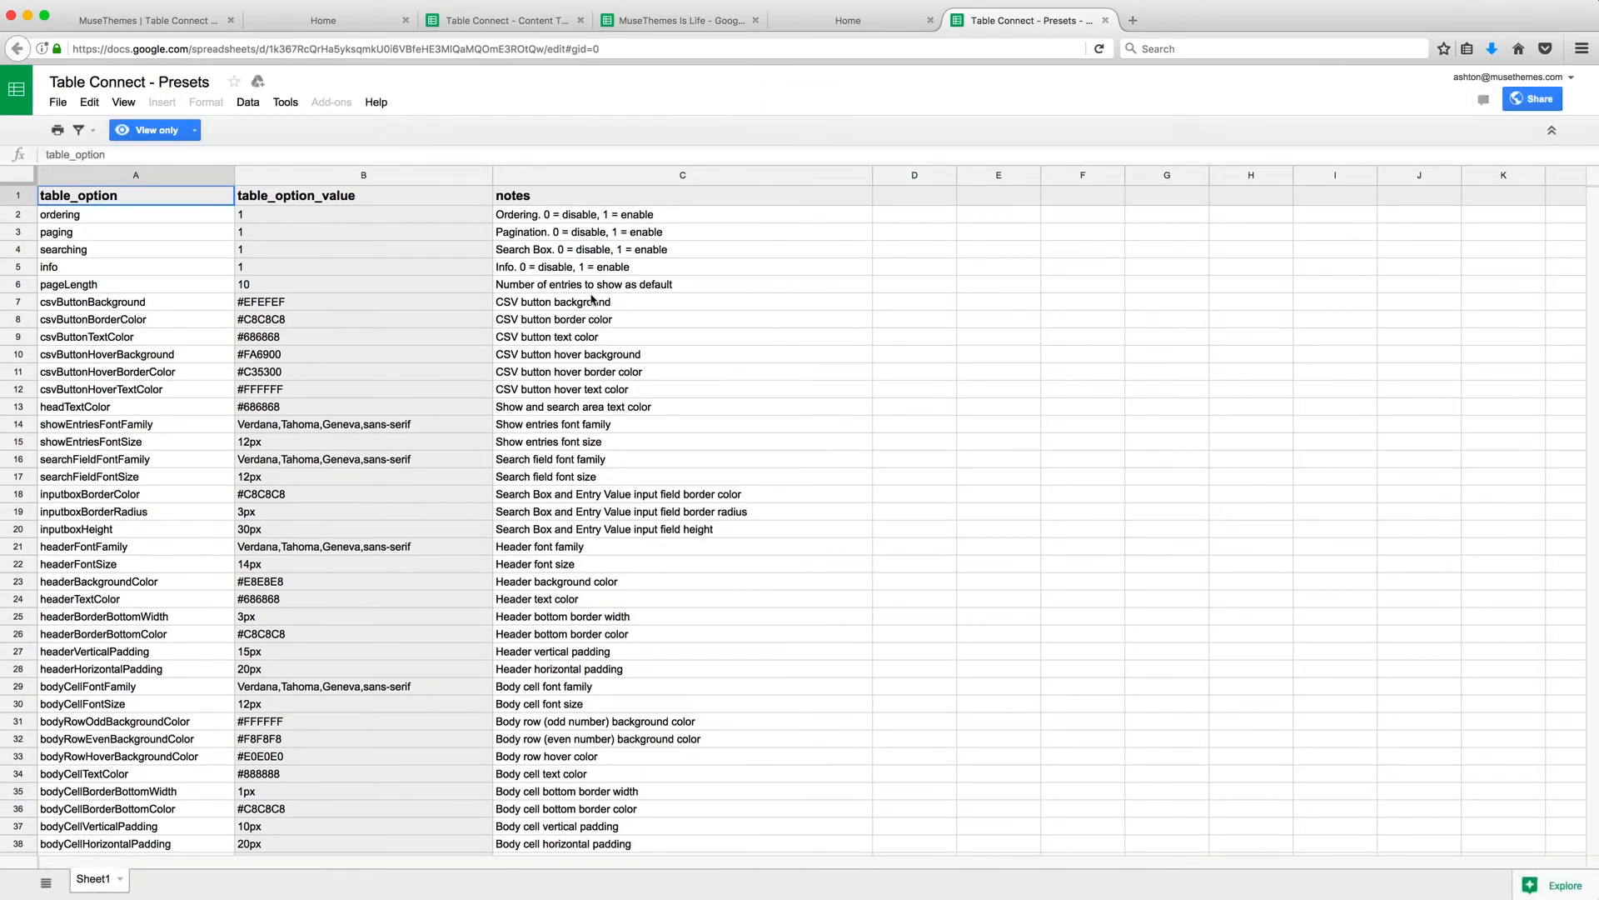
Make an editable copy of the presets template, titled as the user's own Presets sheet.
click(58, 102)
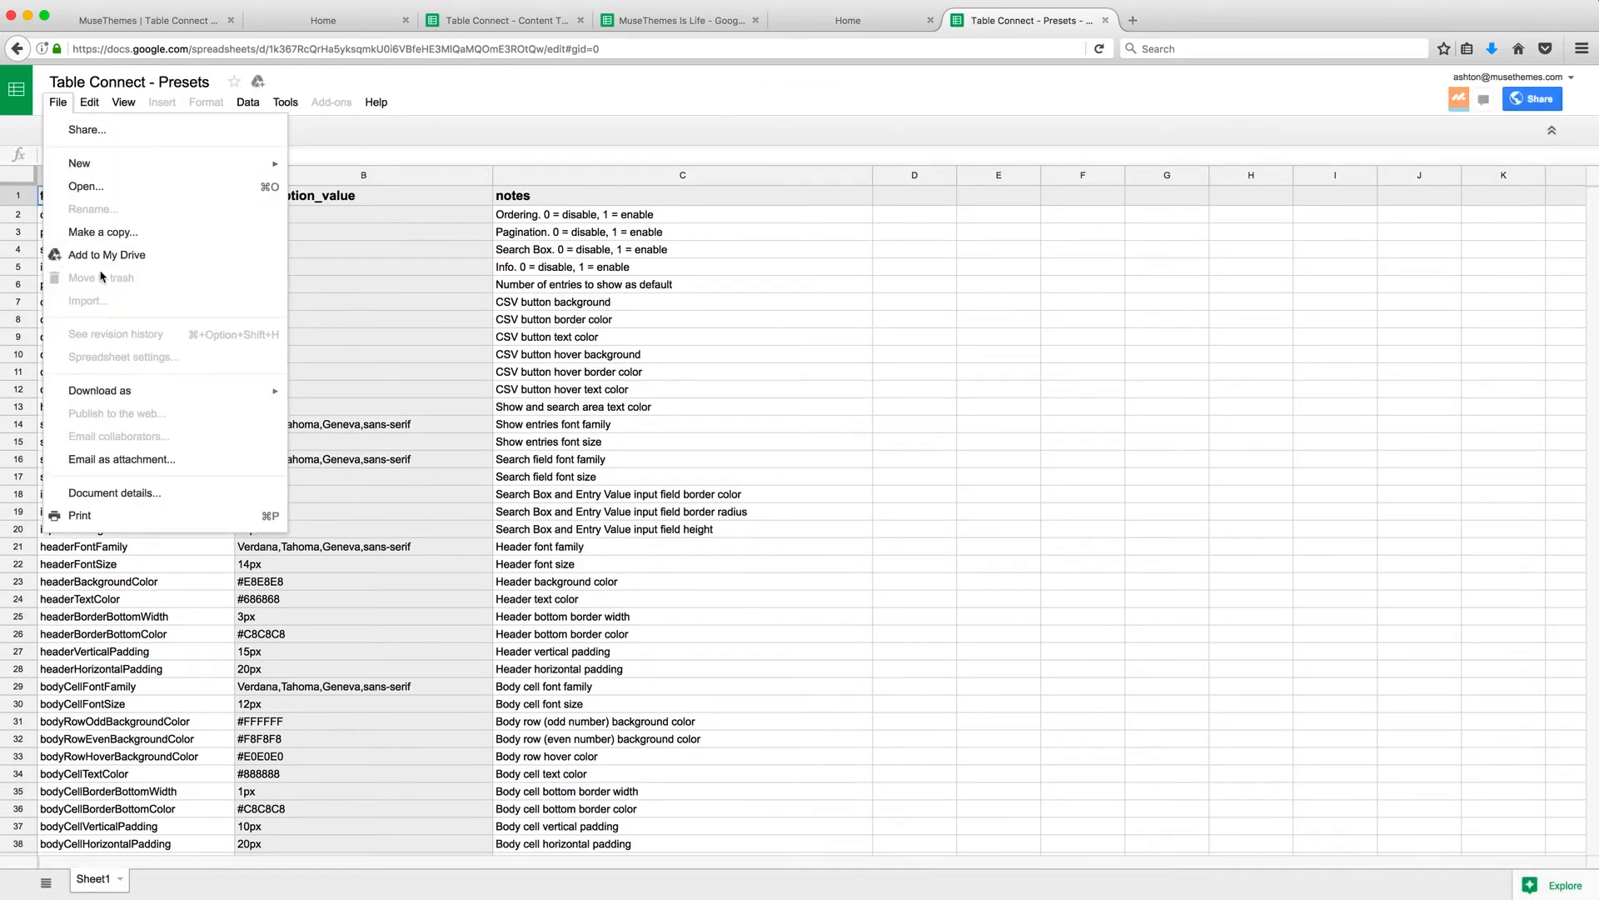
click(107, 236)
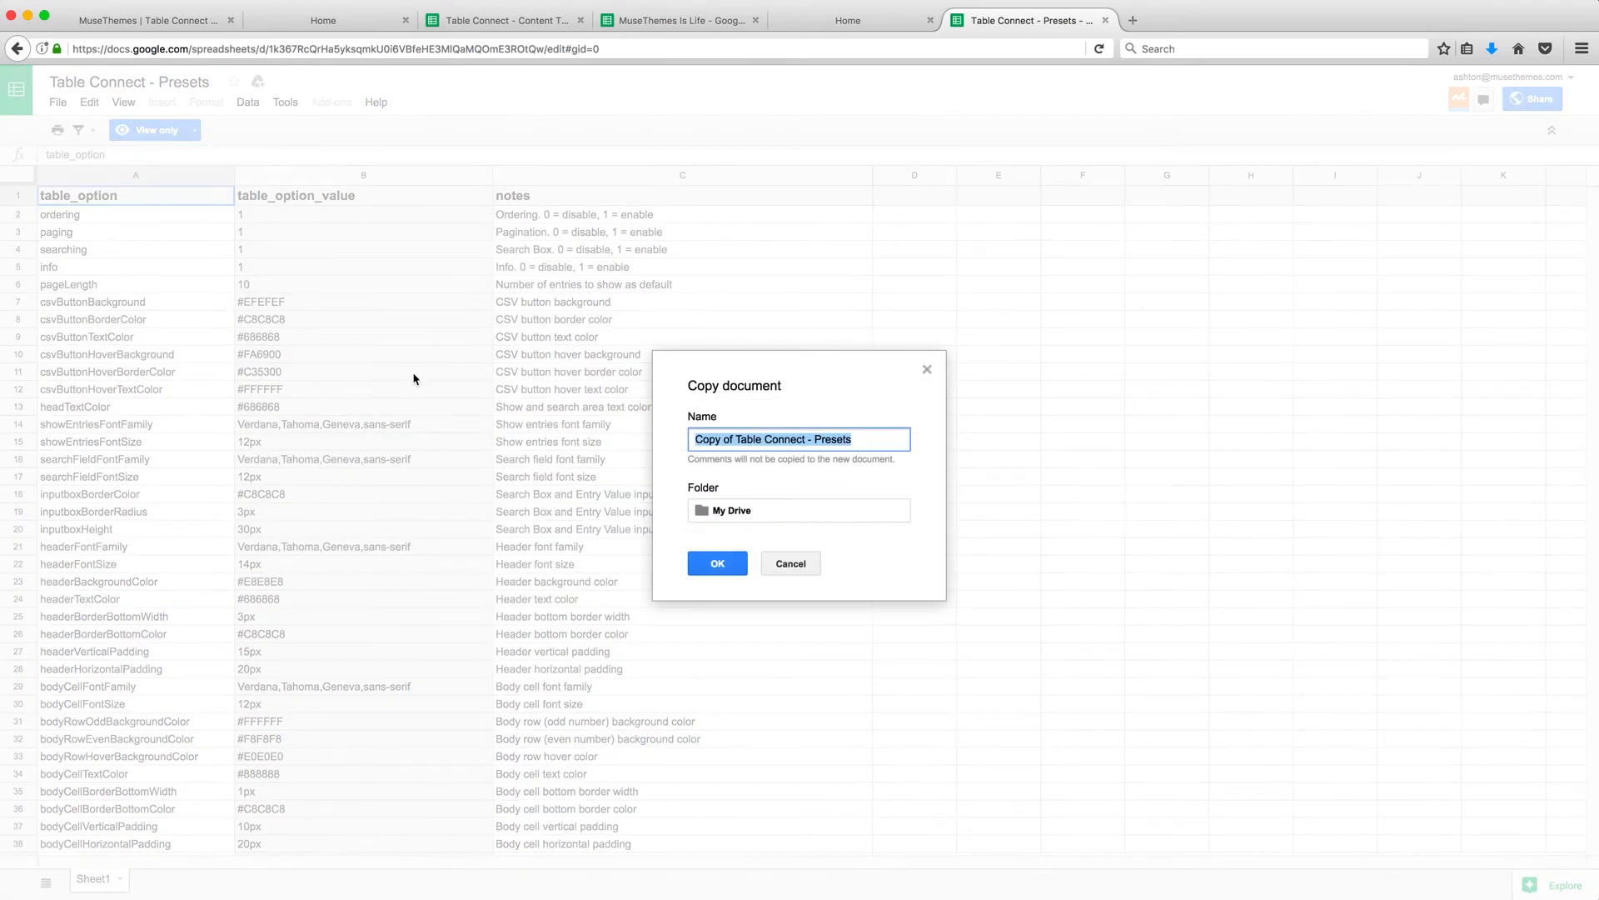
text(Ashton's Pre)
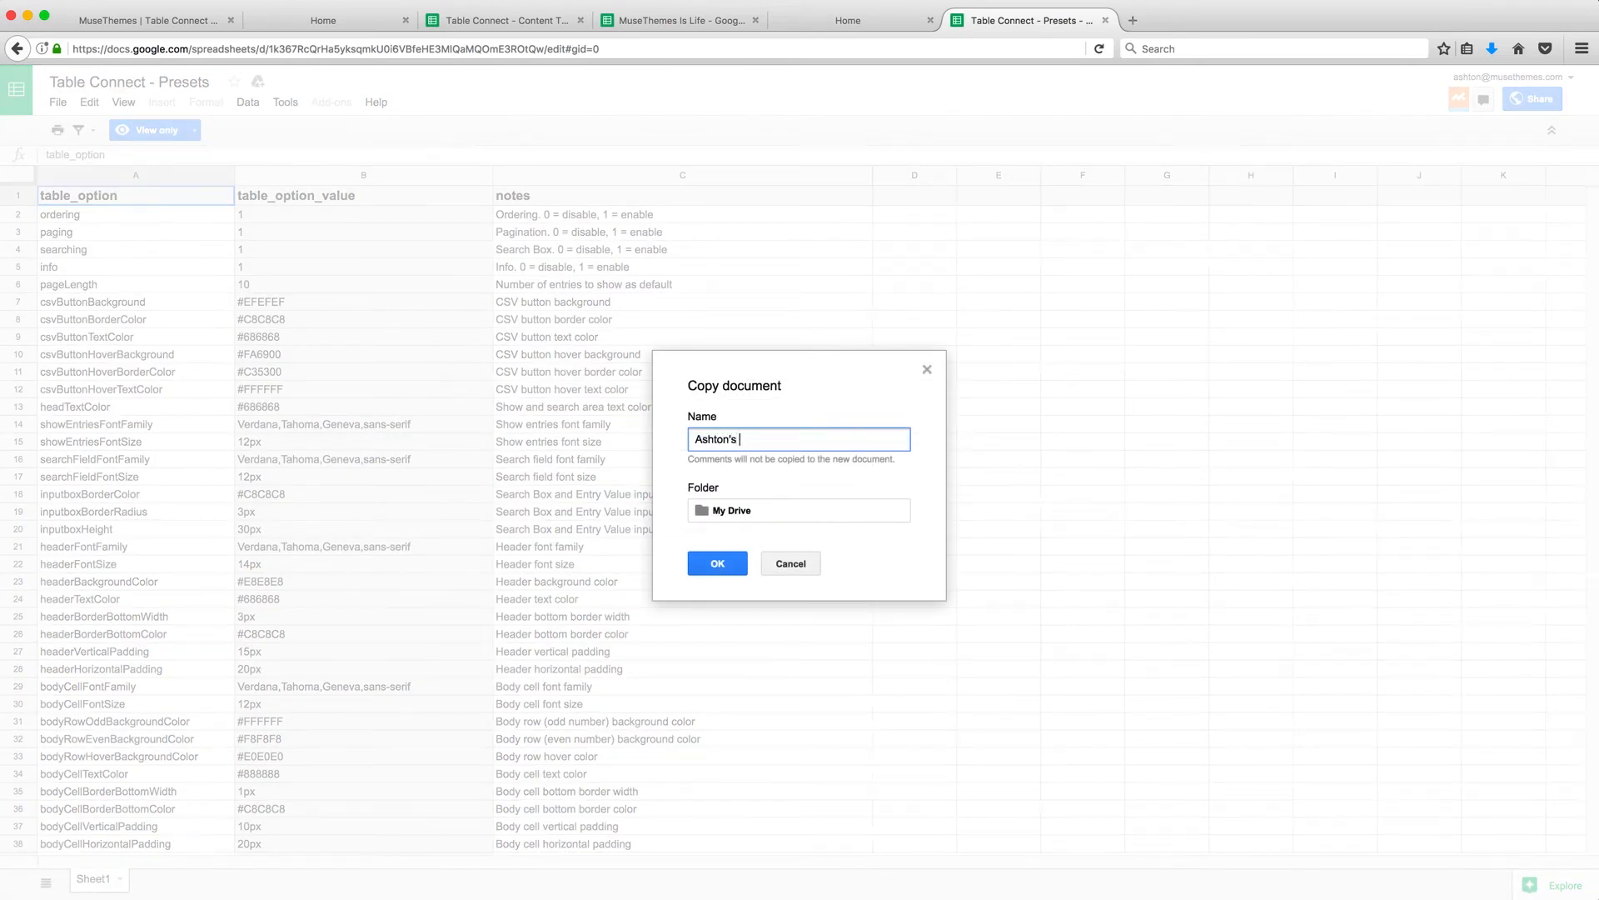
text(sets)
click(721, 566)
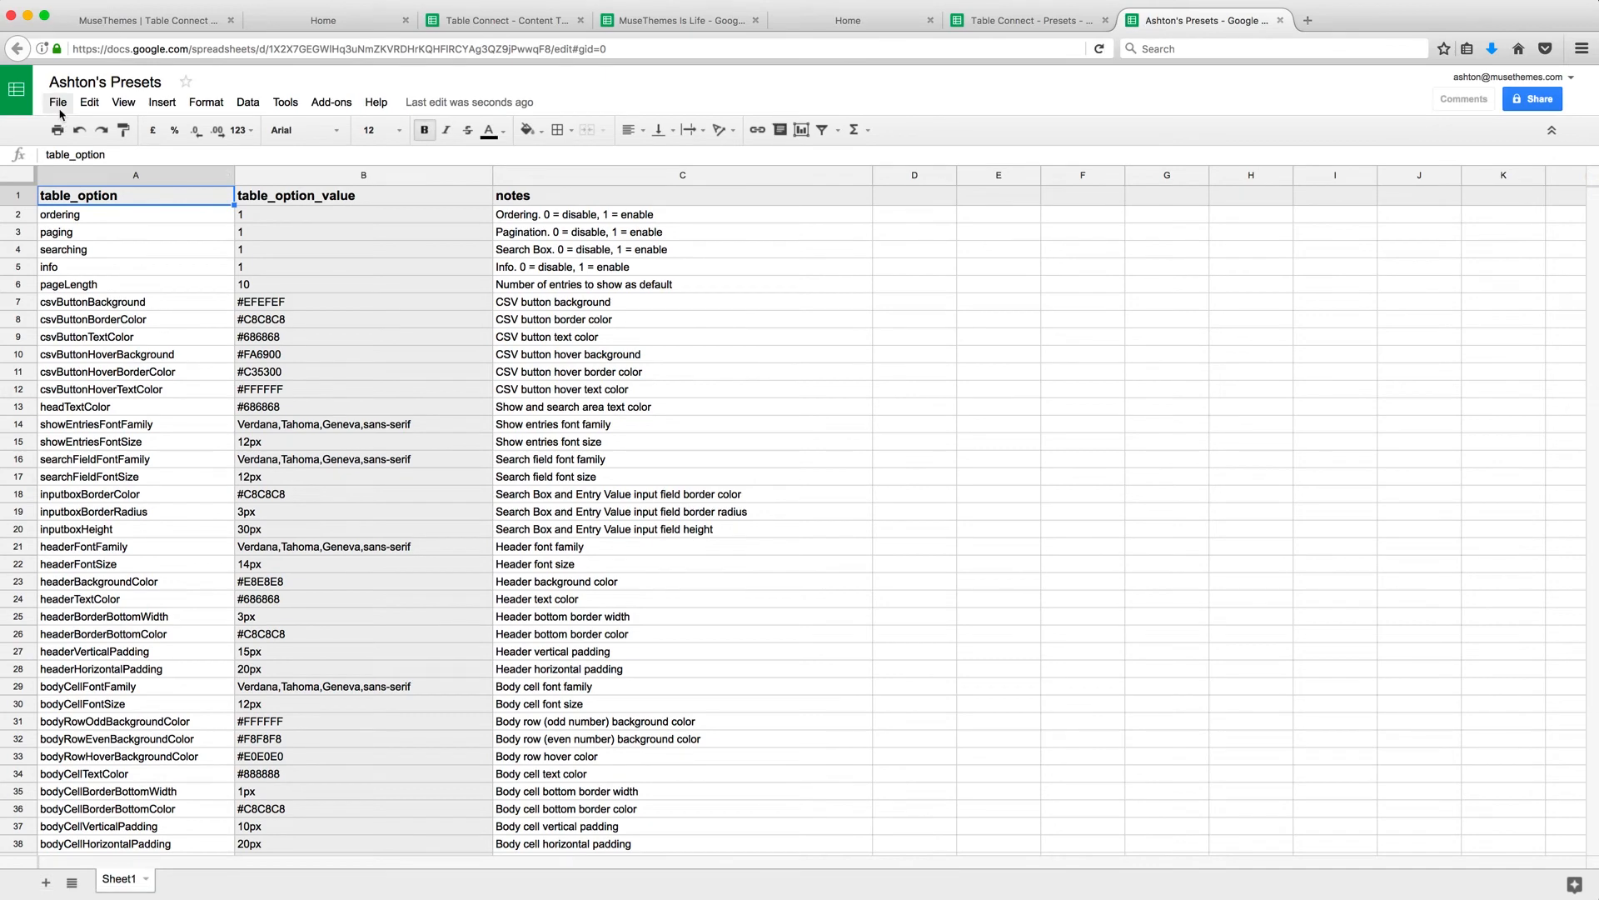
Publish the entire copied sheet to the web as Comma-separated values (.csv).
click(60, 103)
click(123, 421)
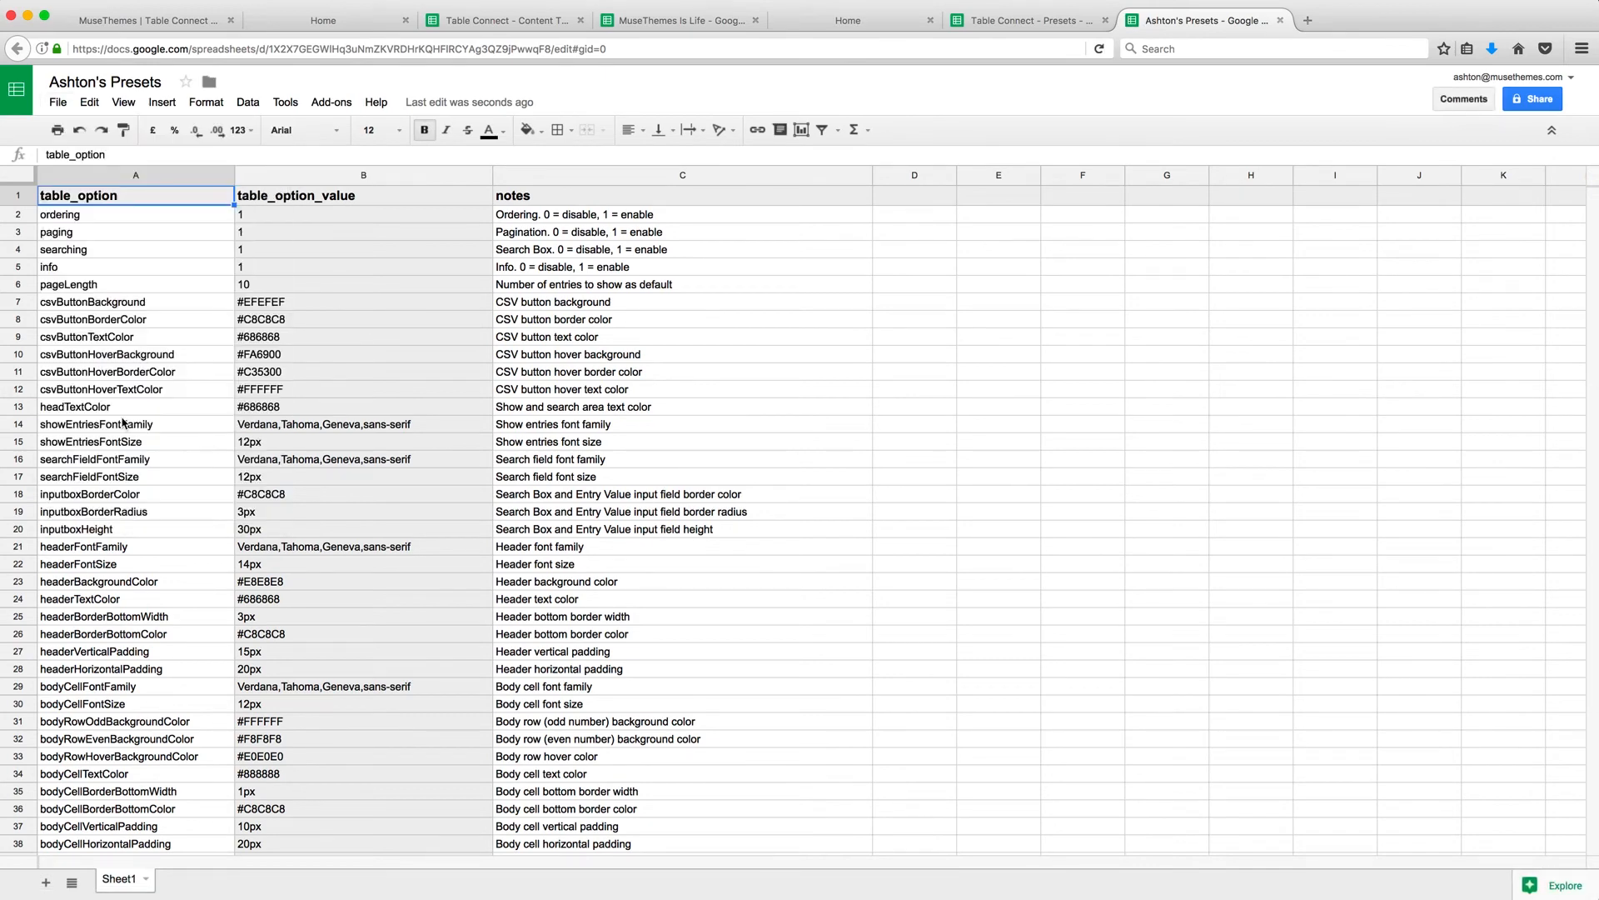
click(739, 503)
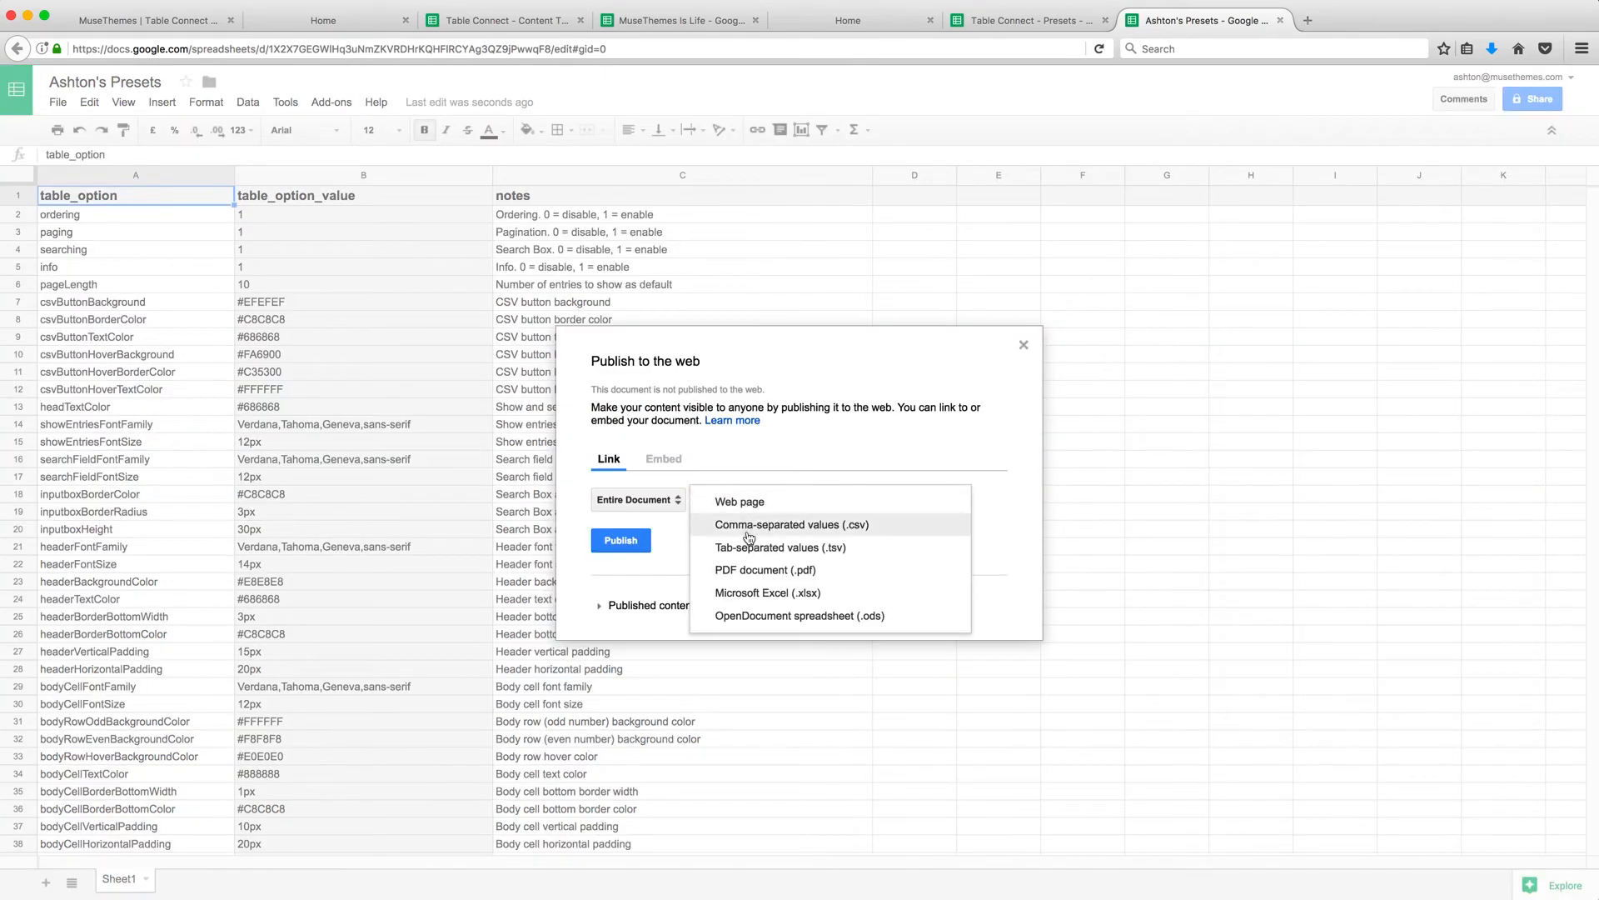
click(748, 526)
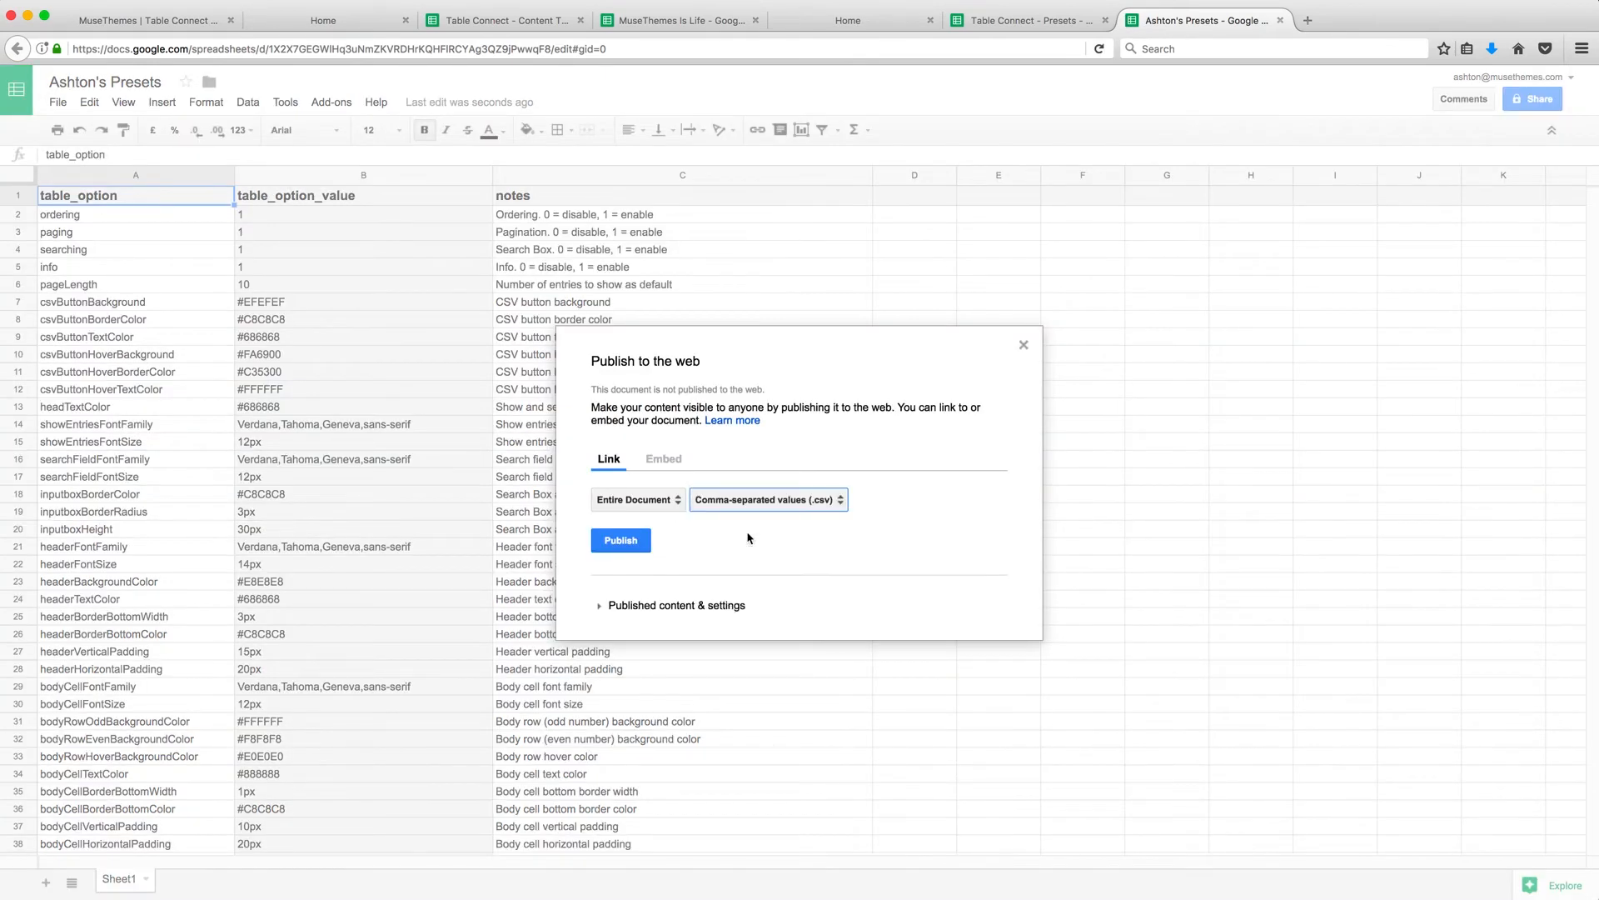
click(621, 542)
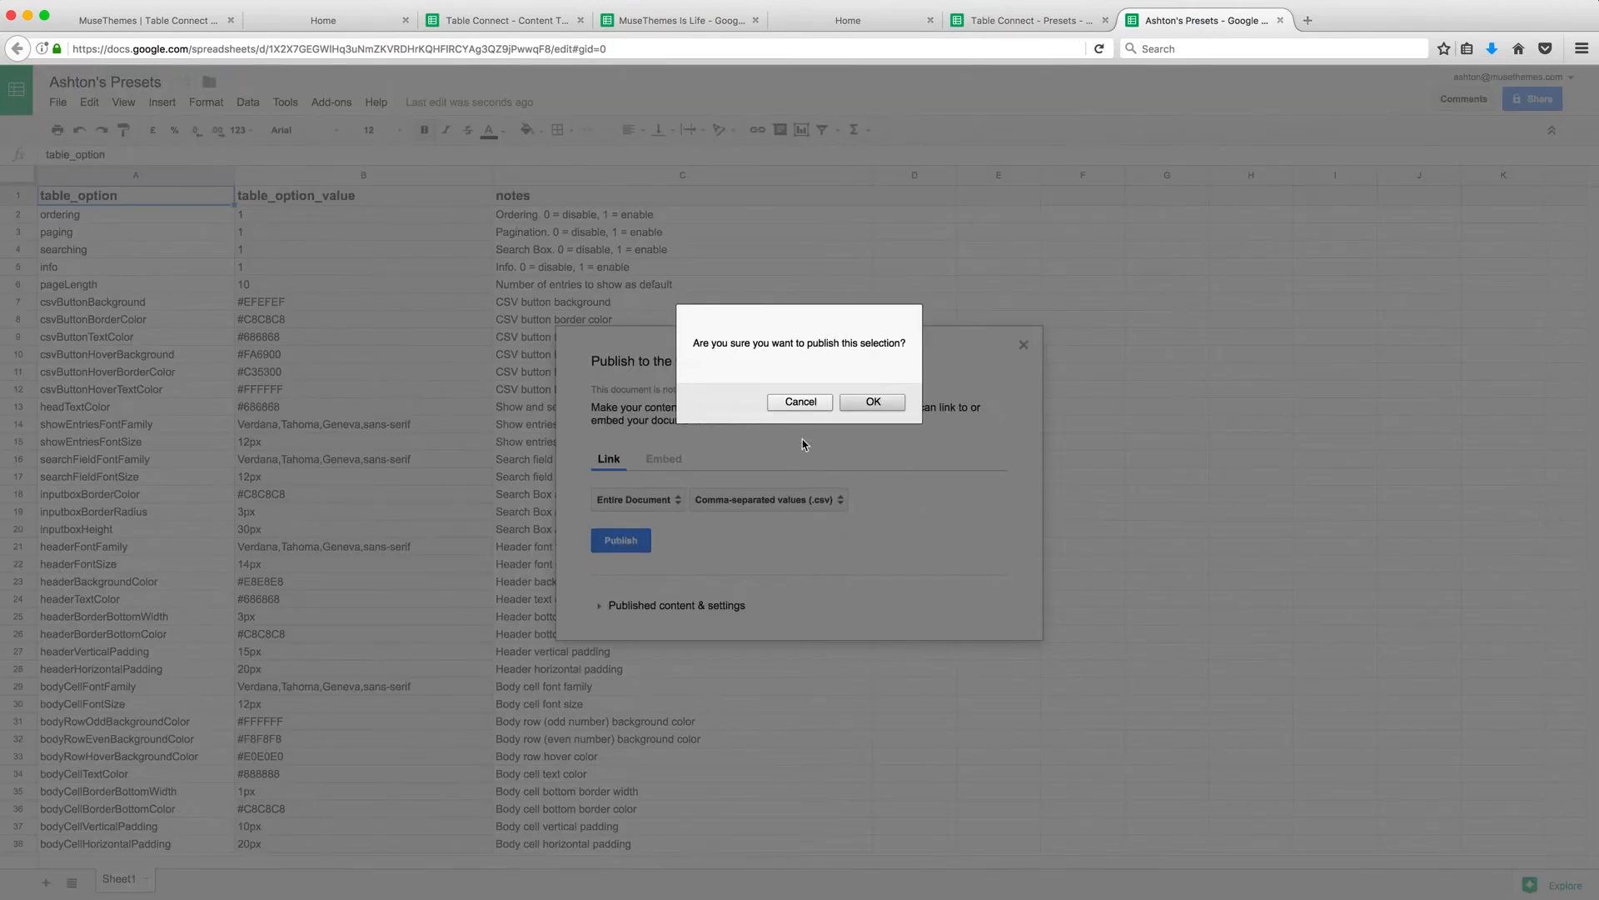
click(855, 407)
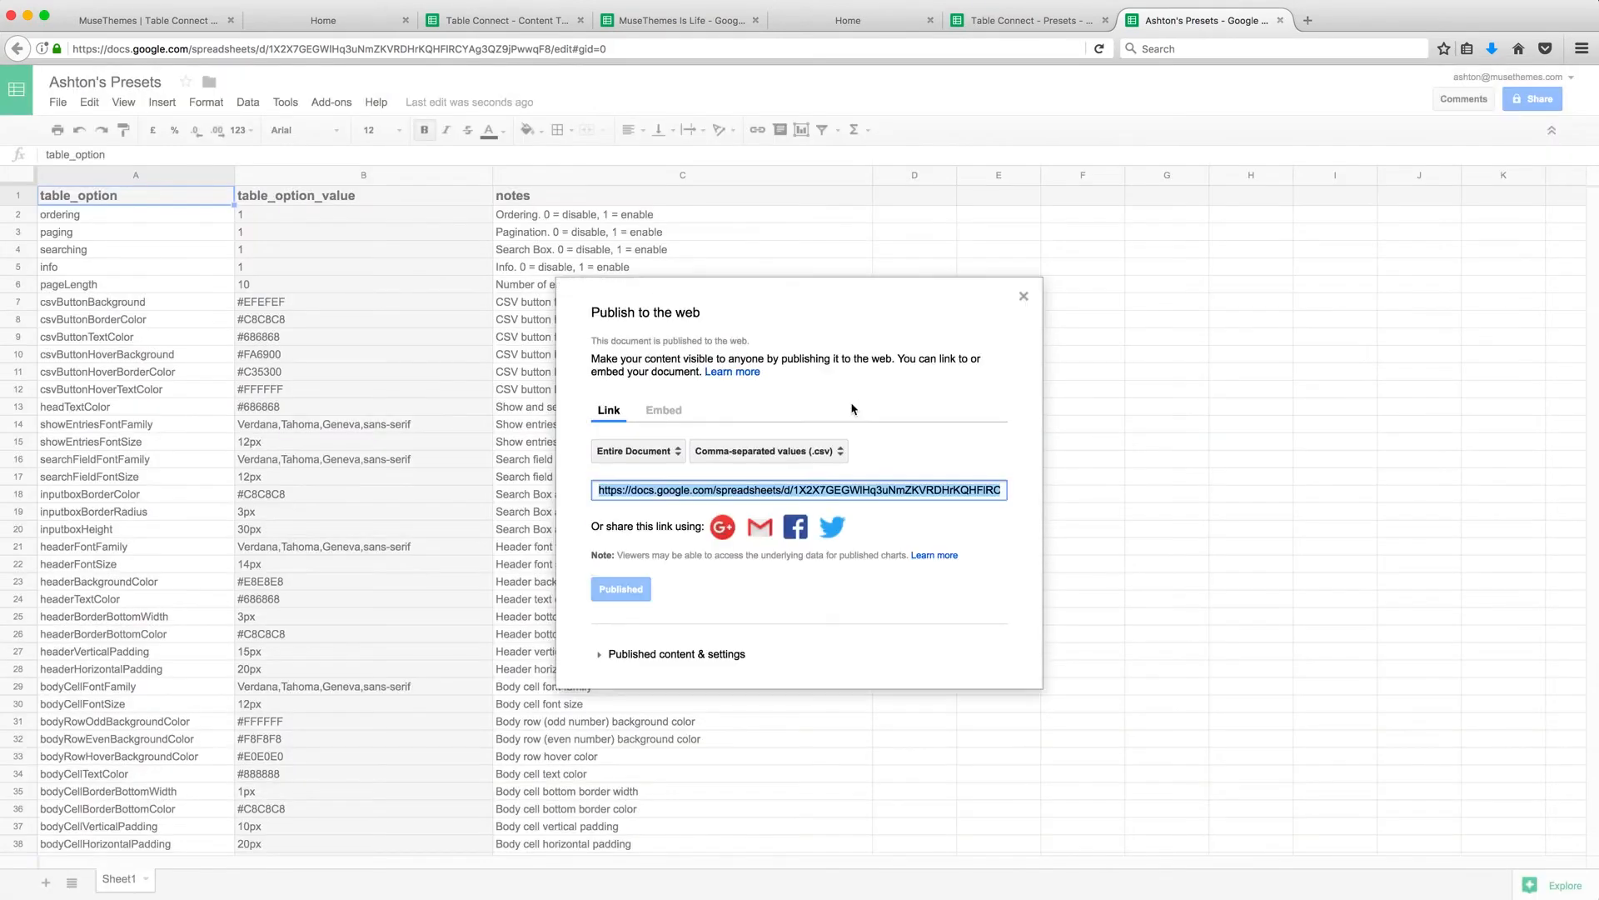
click(1024, 296)
click(198, 50)
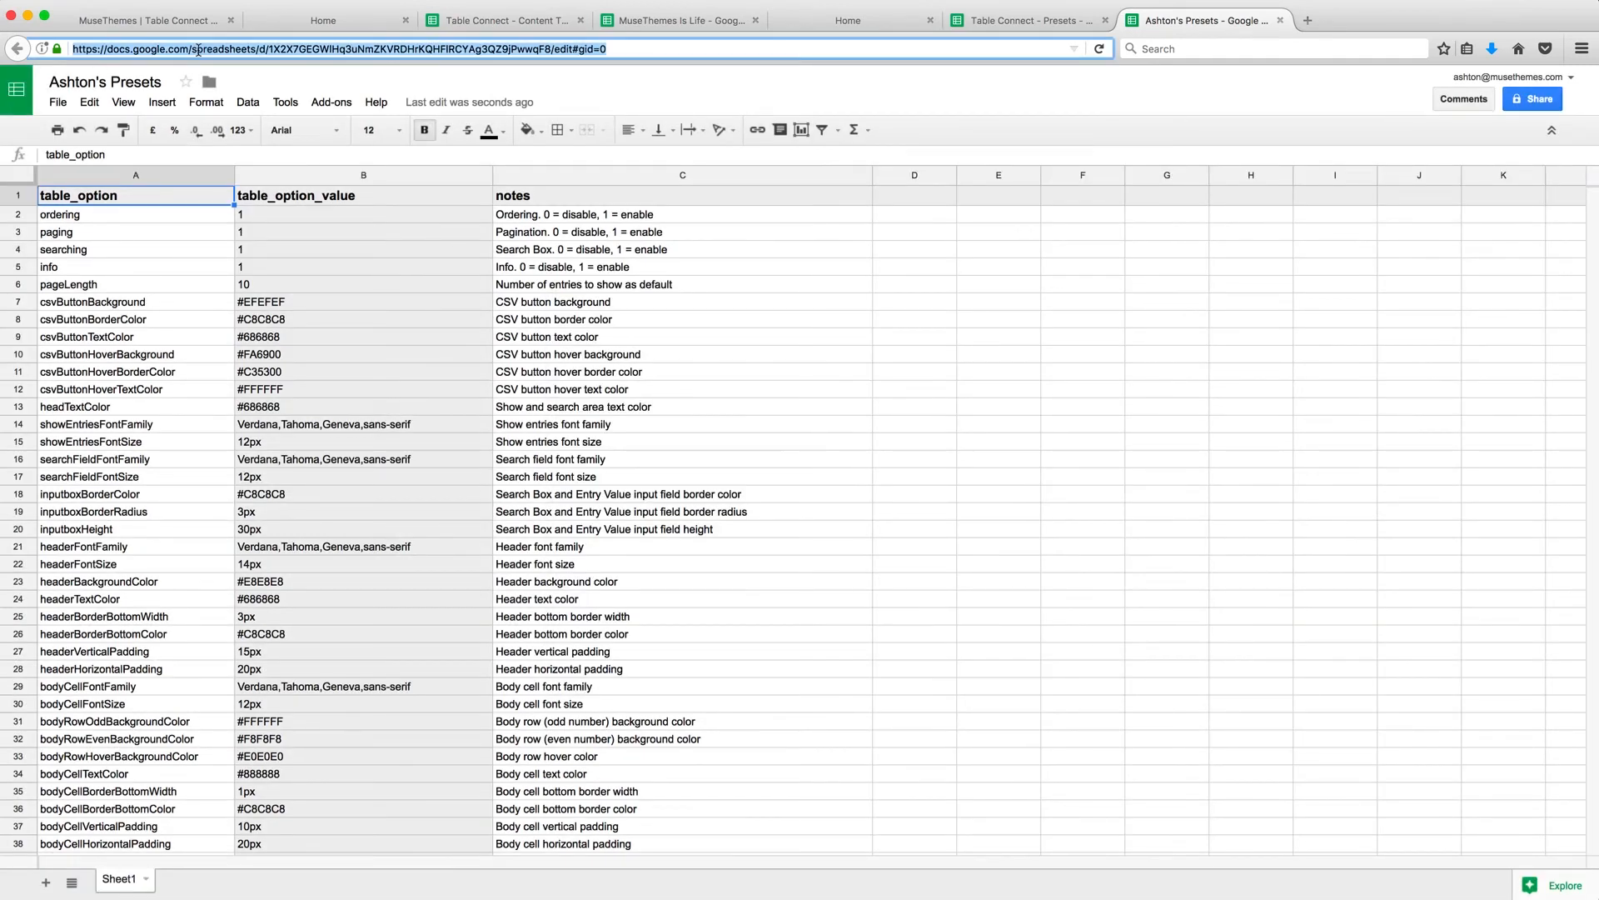
Copy the presets sheet's spreadsheet ID from the address bar and return to Adobe Muse.
drag(267, 49, 552, 49)
key(super+c)
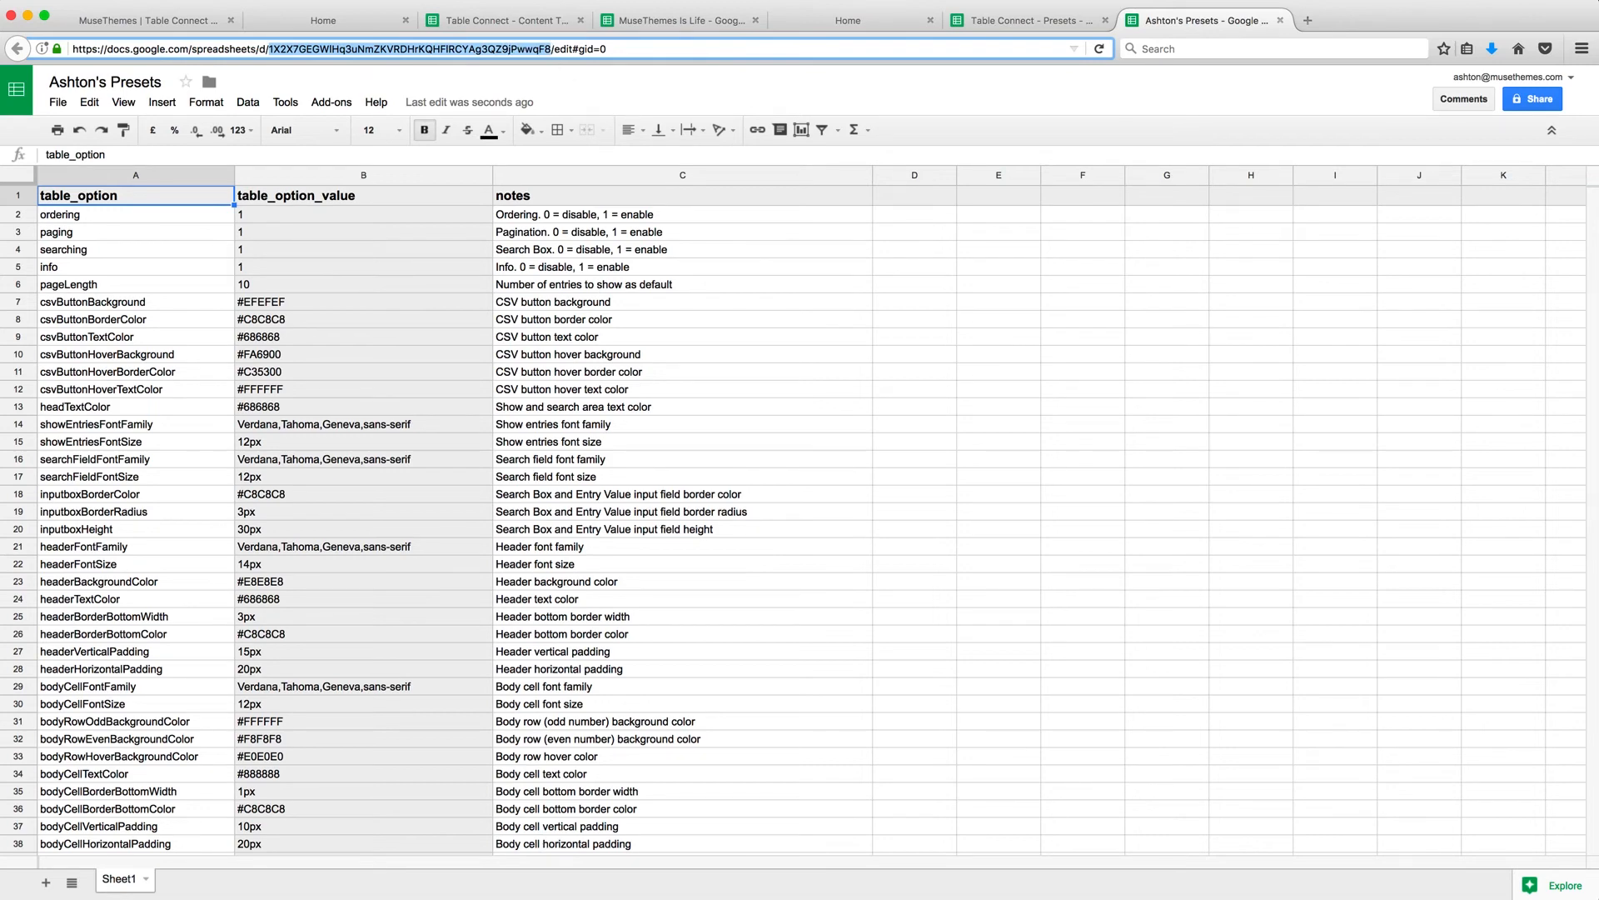
key(super+Tab)
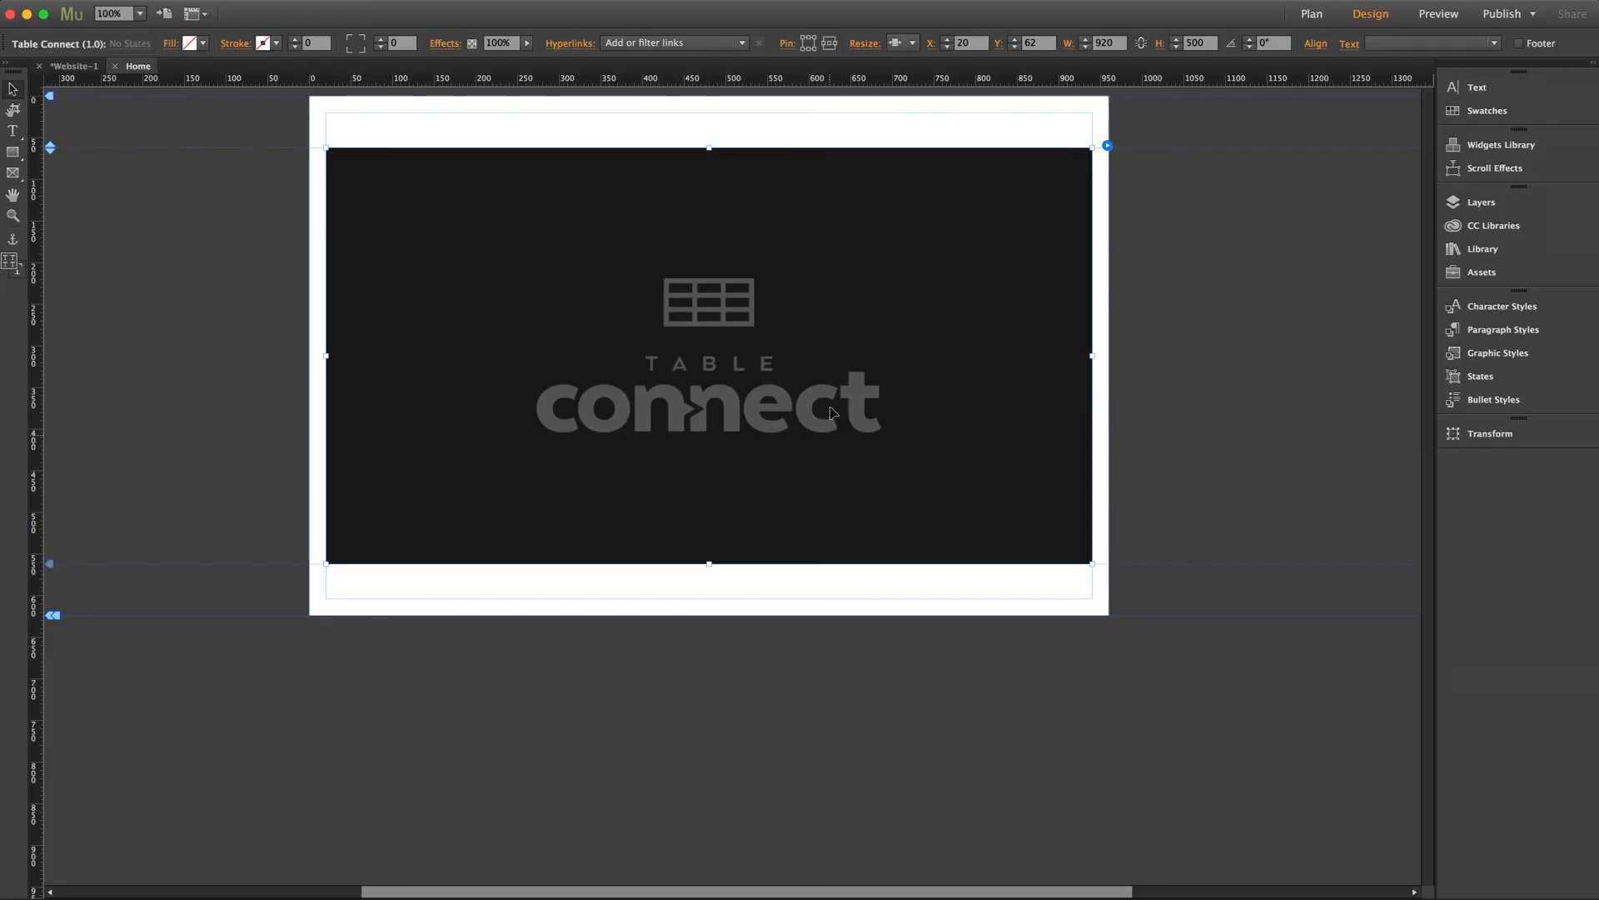
Paste the new spreadsheet ID into the widget's Presets key and preview the page in the browser.
click(1107, 146)
drag(1424, 332, 1309, 317)
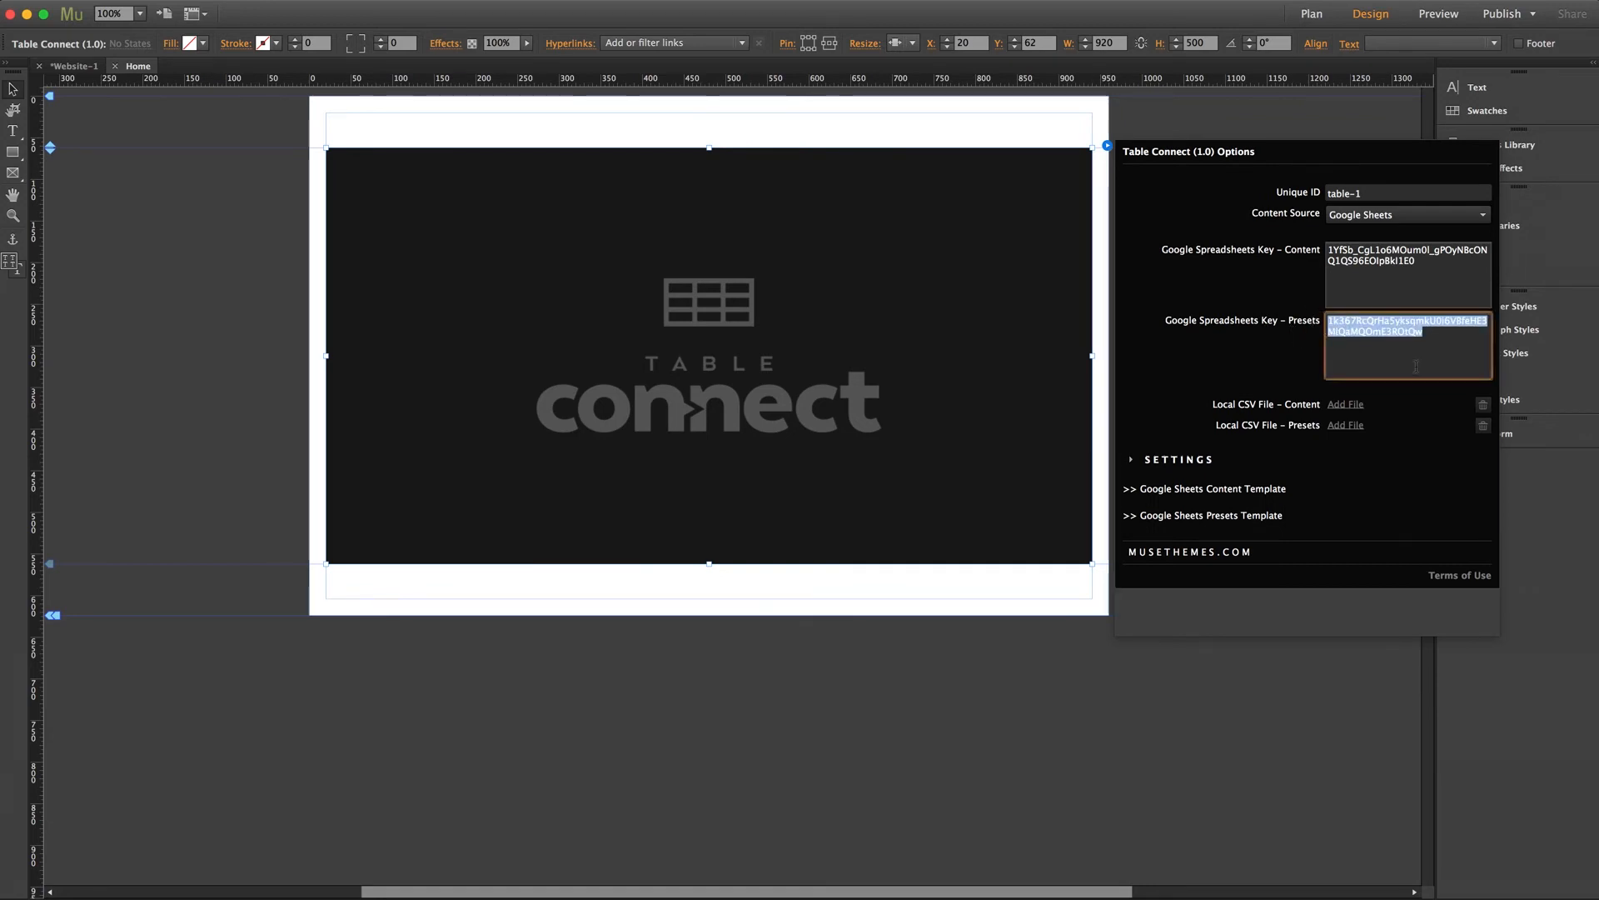
key(super+v)
key(Tab)
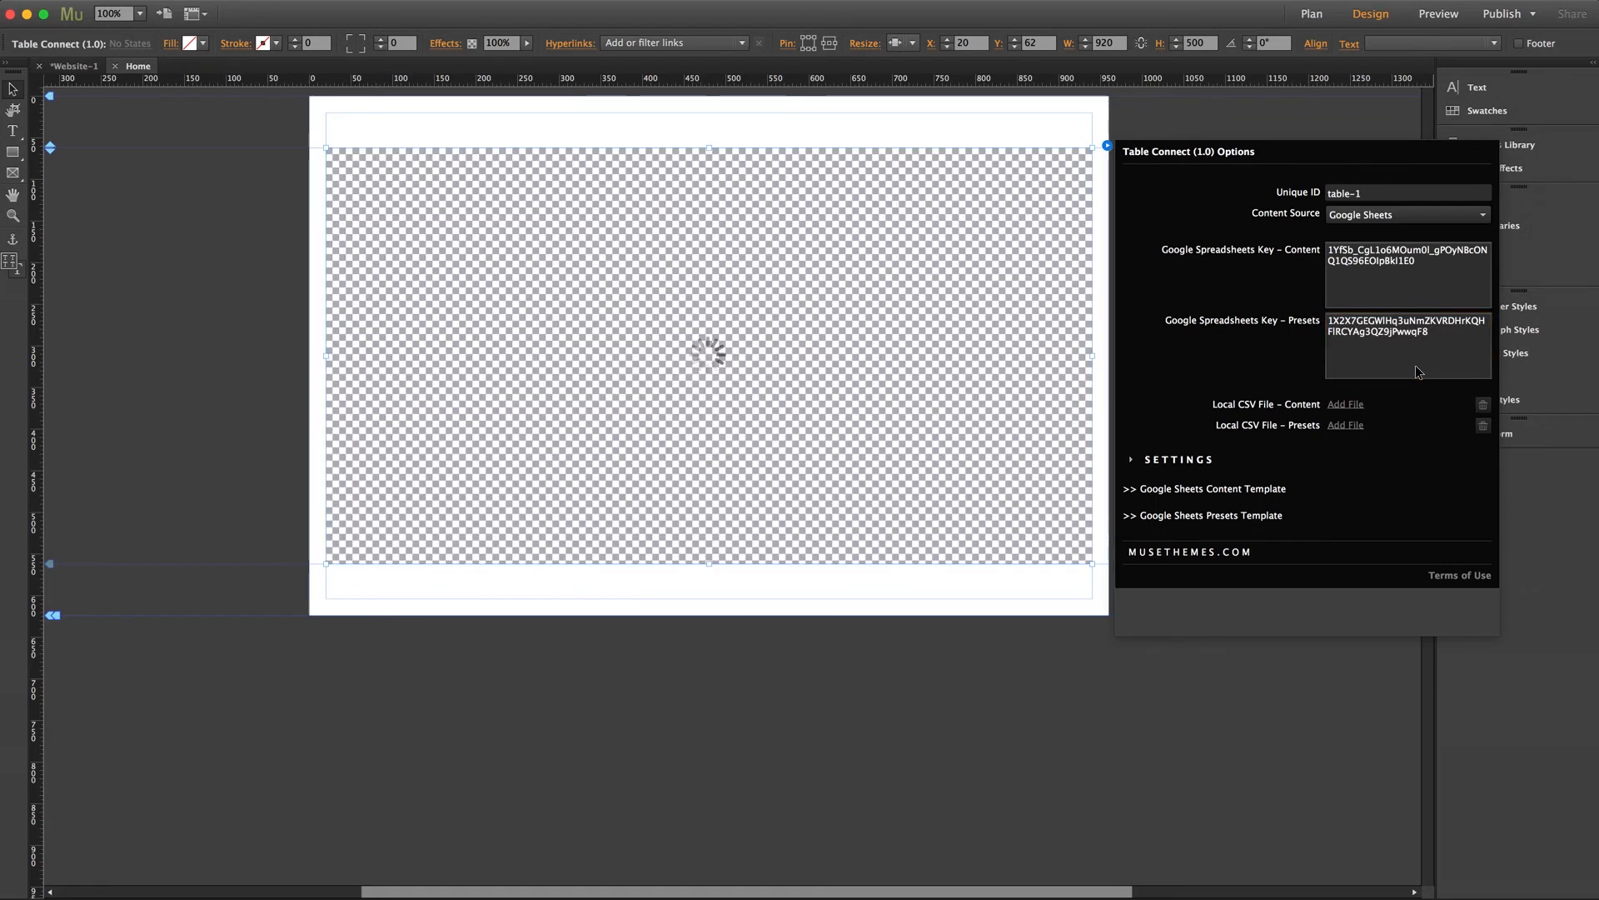
click(997, 694)
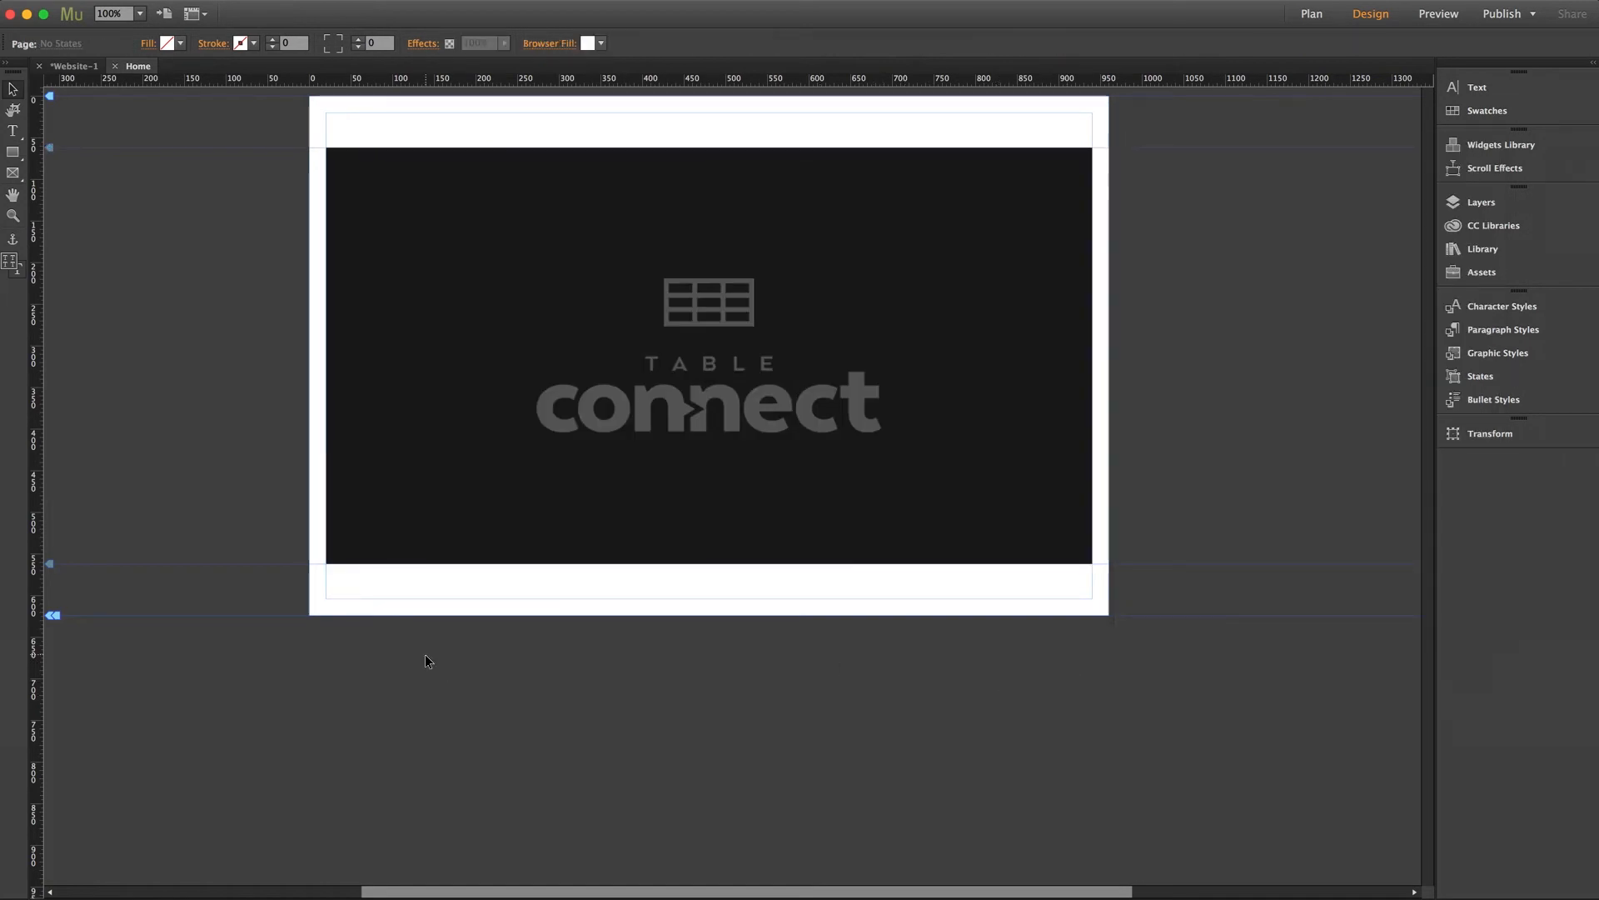
key(super+shift+e)
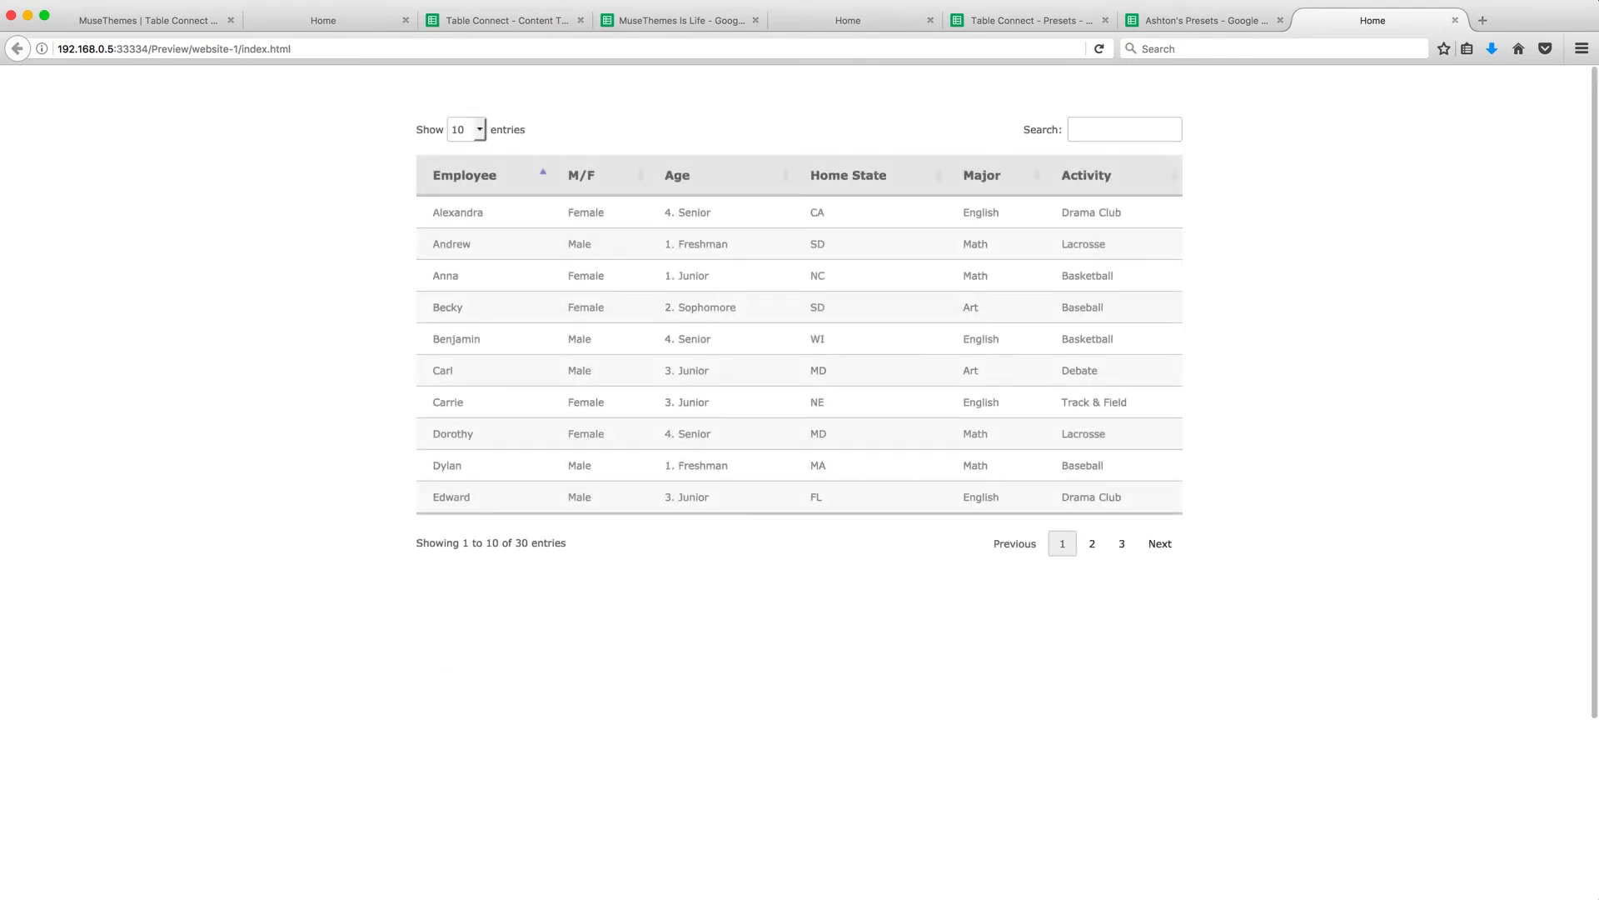
click(1256, 25)
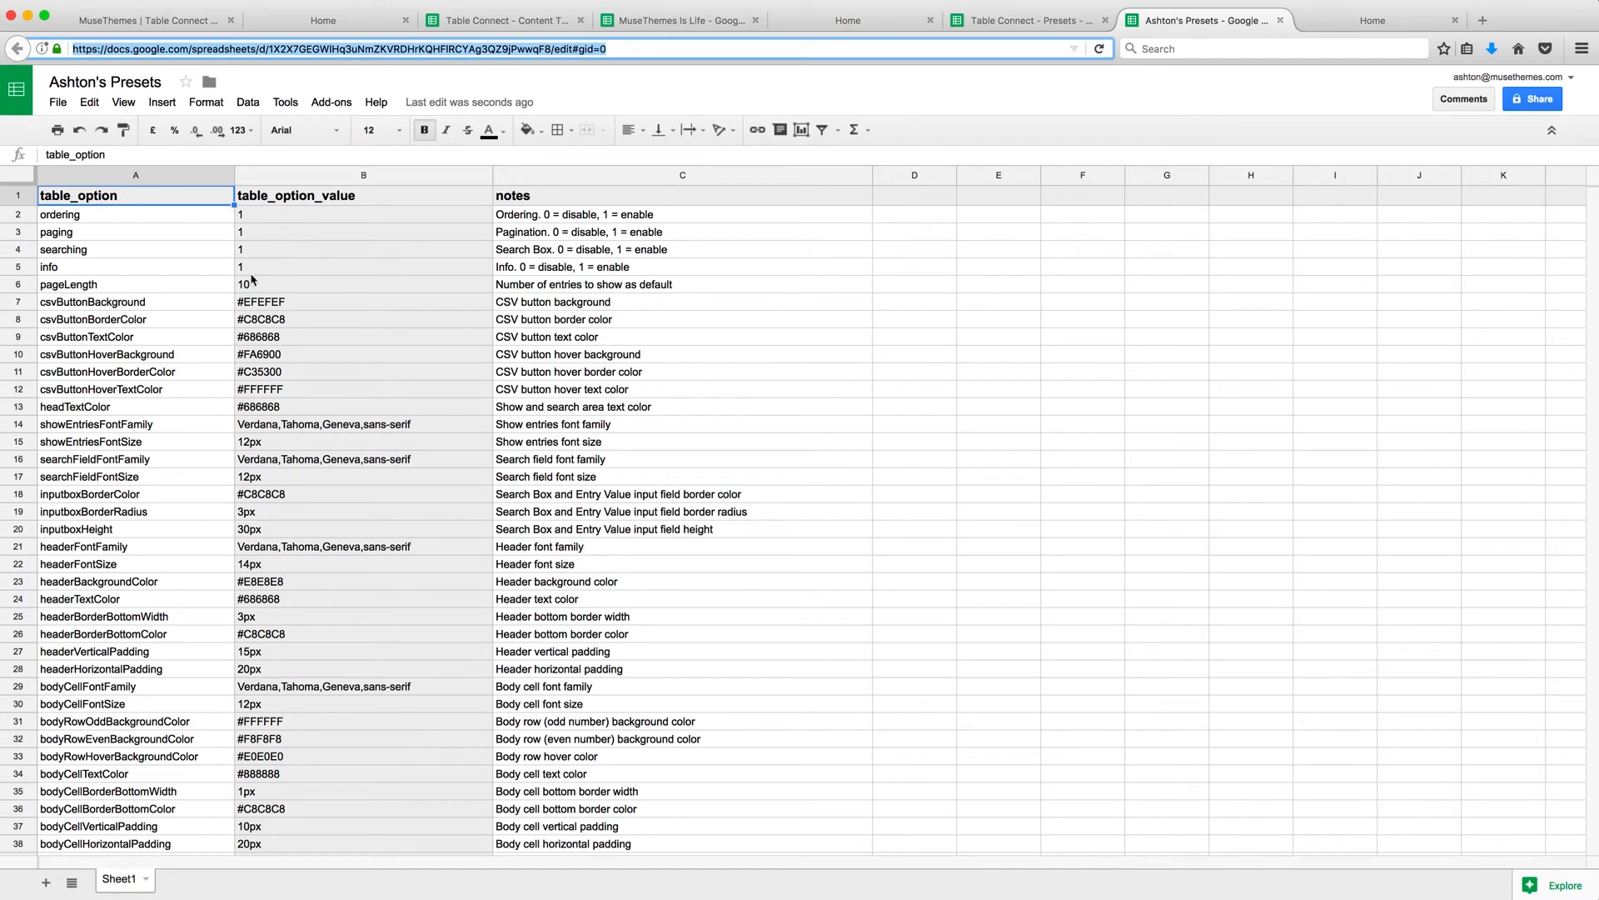
Review the ordering (1), paging, searching, info and pageLength (10) presets, then reopen the widget's options.
scroll(258, 300, down, 10)
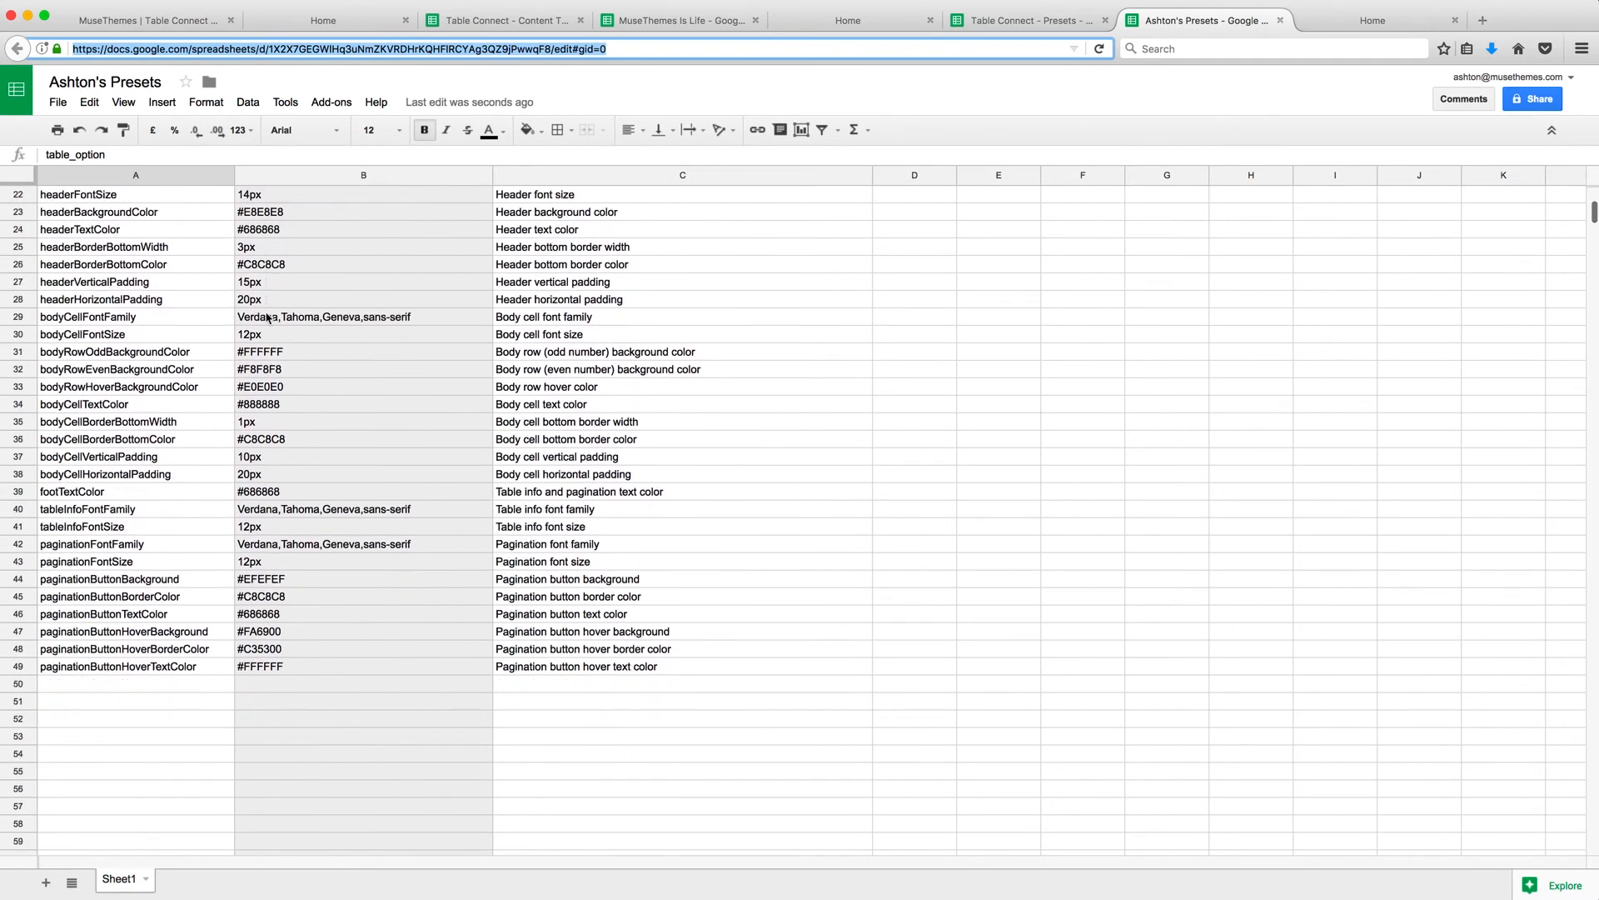
scroll(267, 317, up, 10)
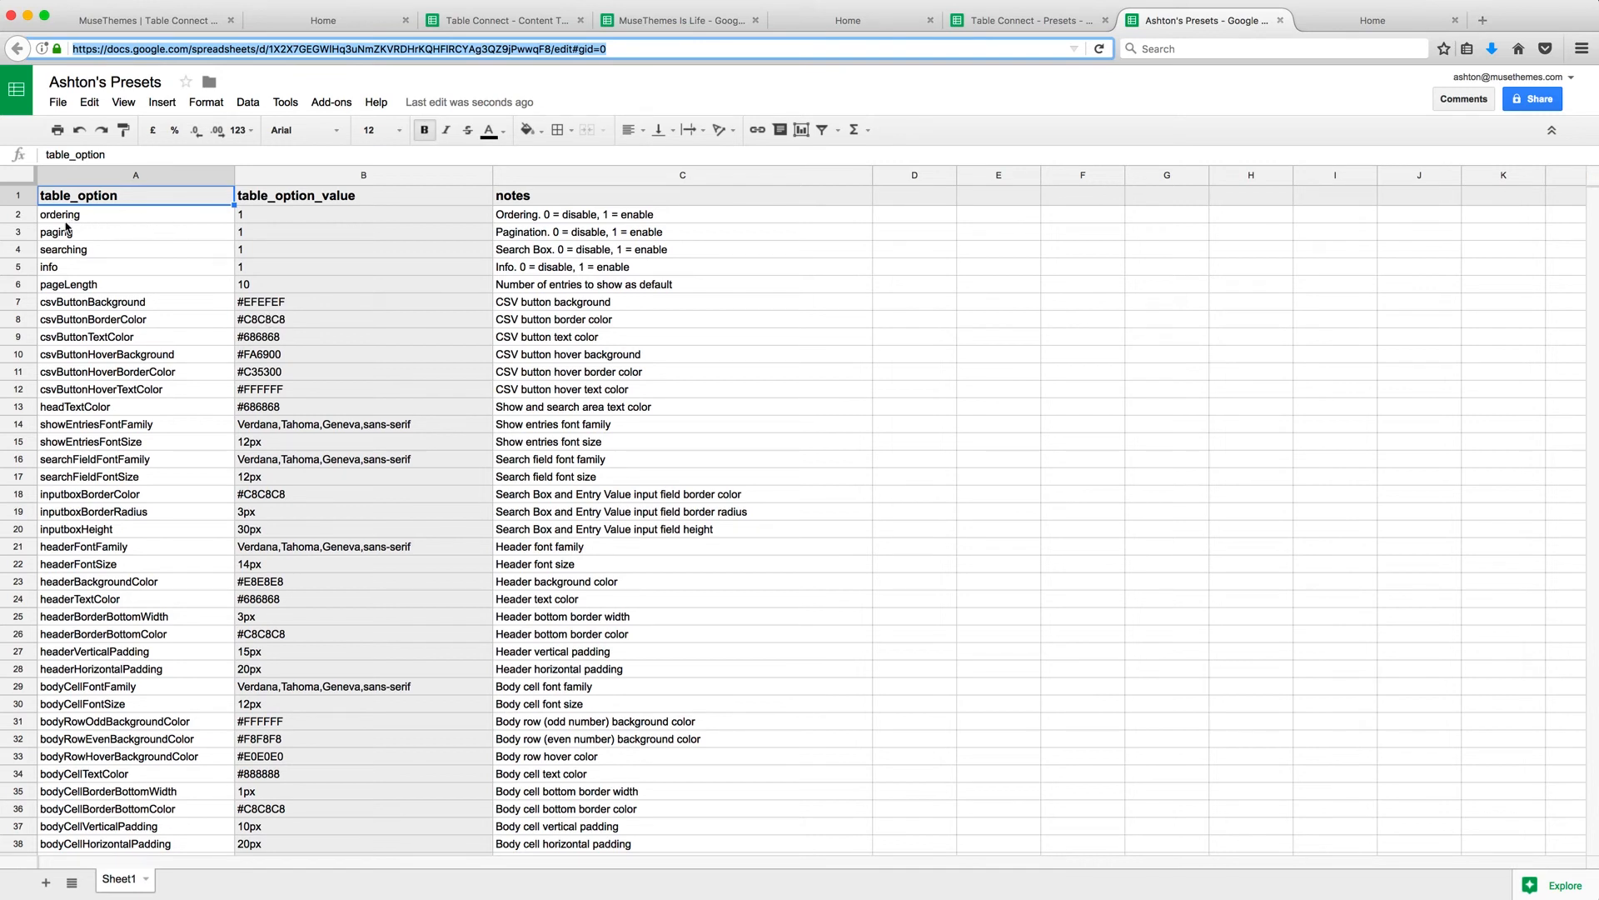
click(151, 223)
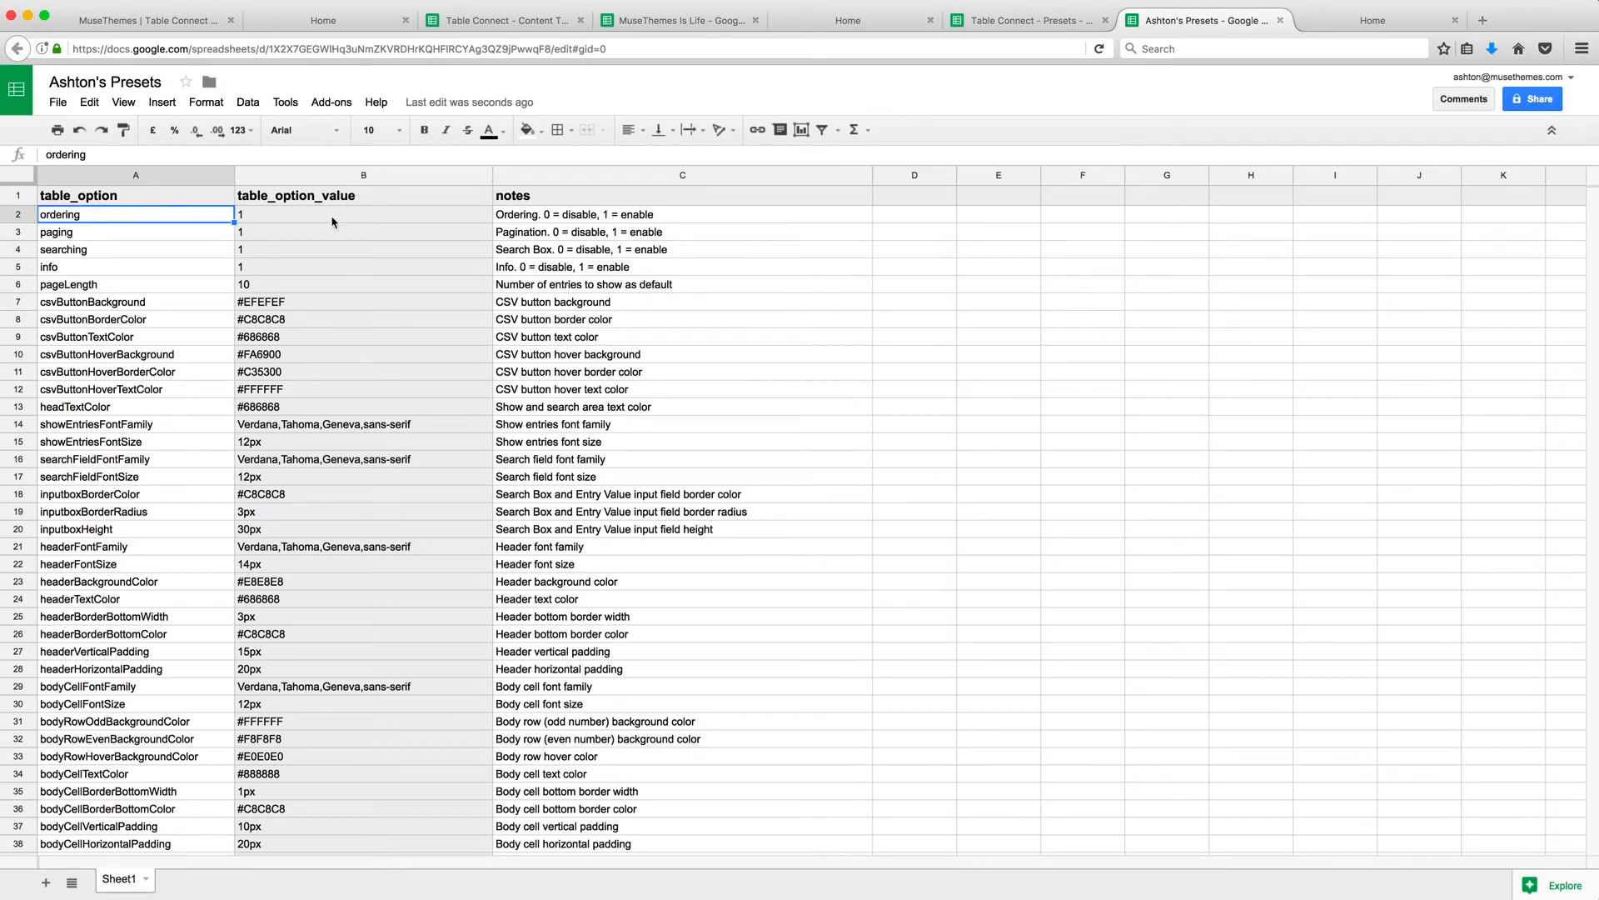
click(253, 221)
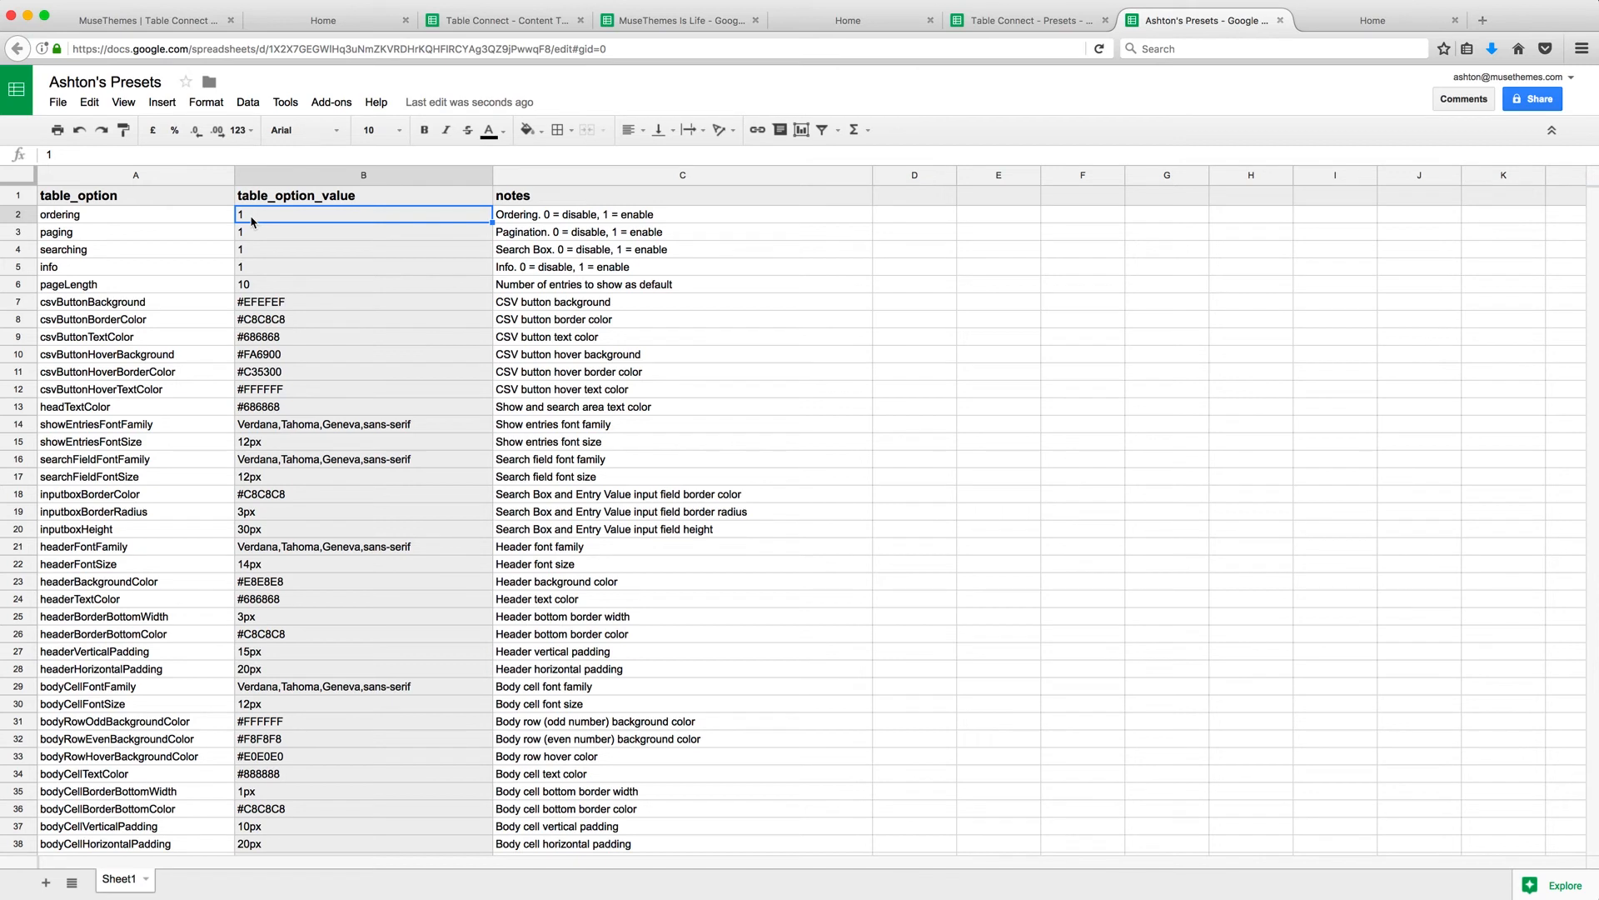
click(119, 237)
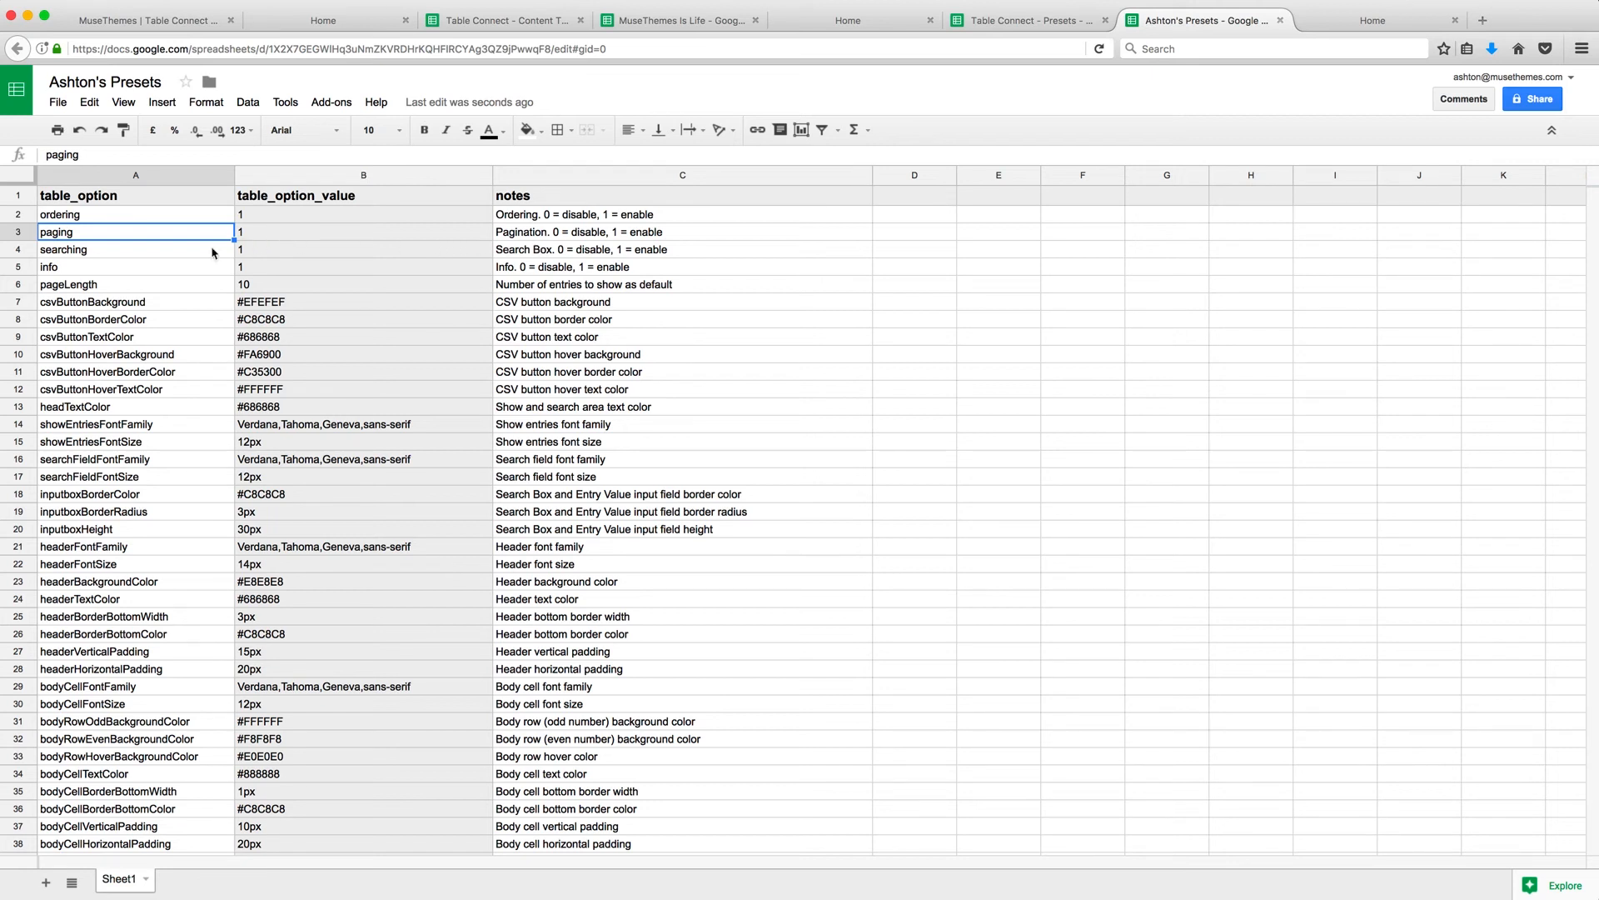
click(145, 256)
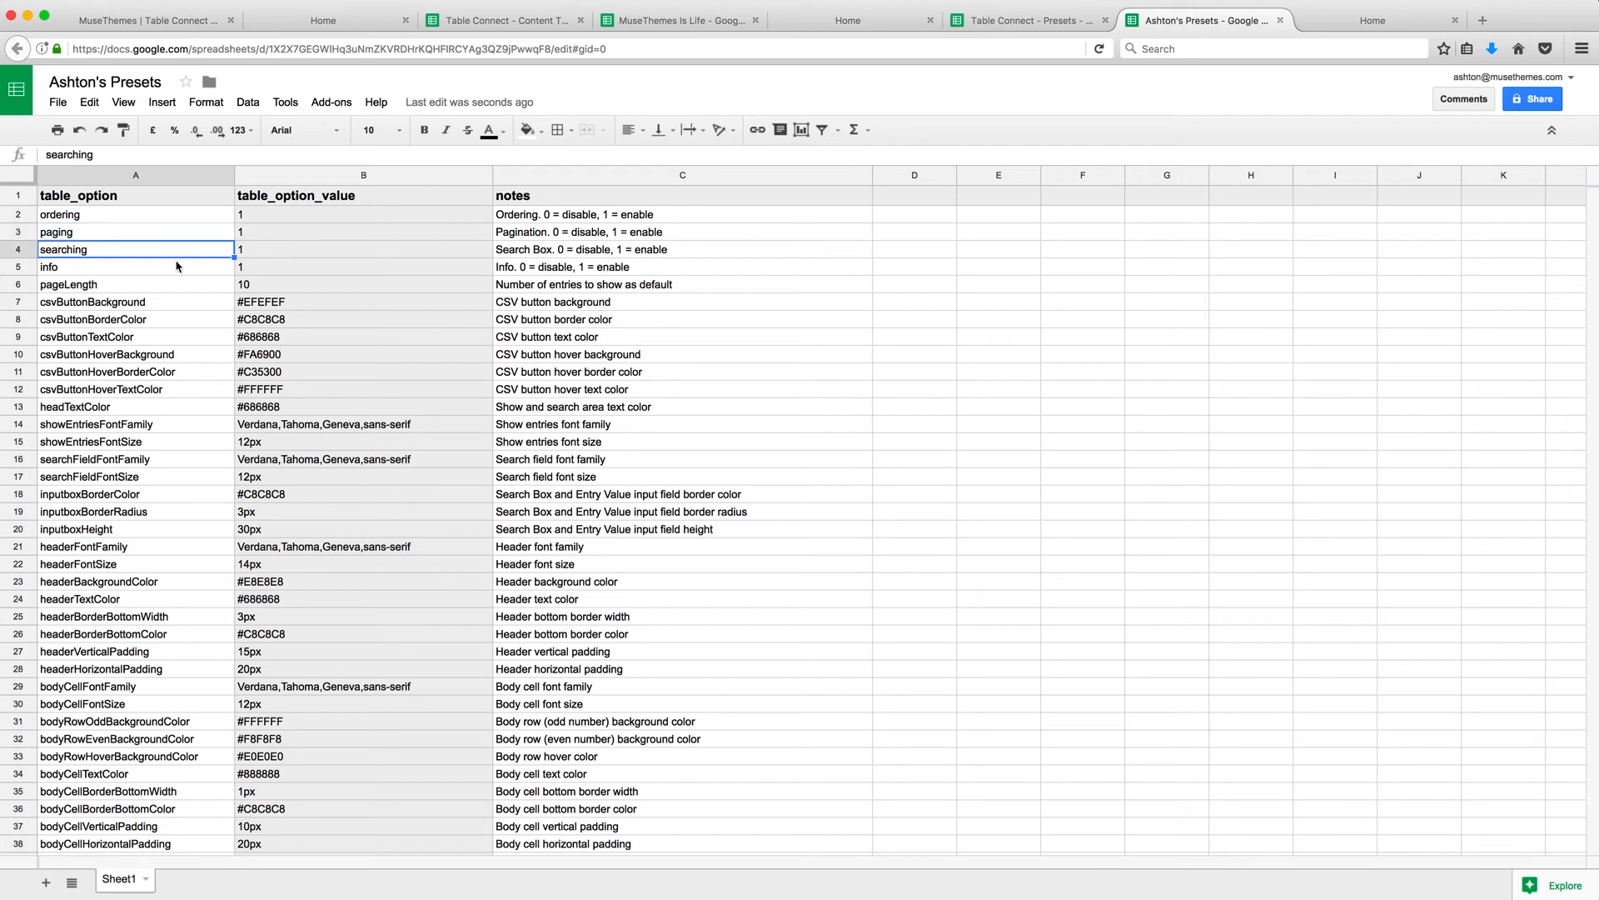
click(158, 273)
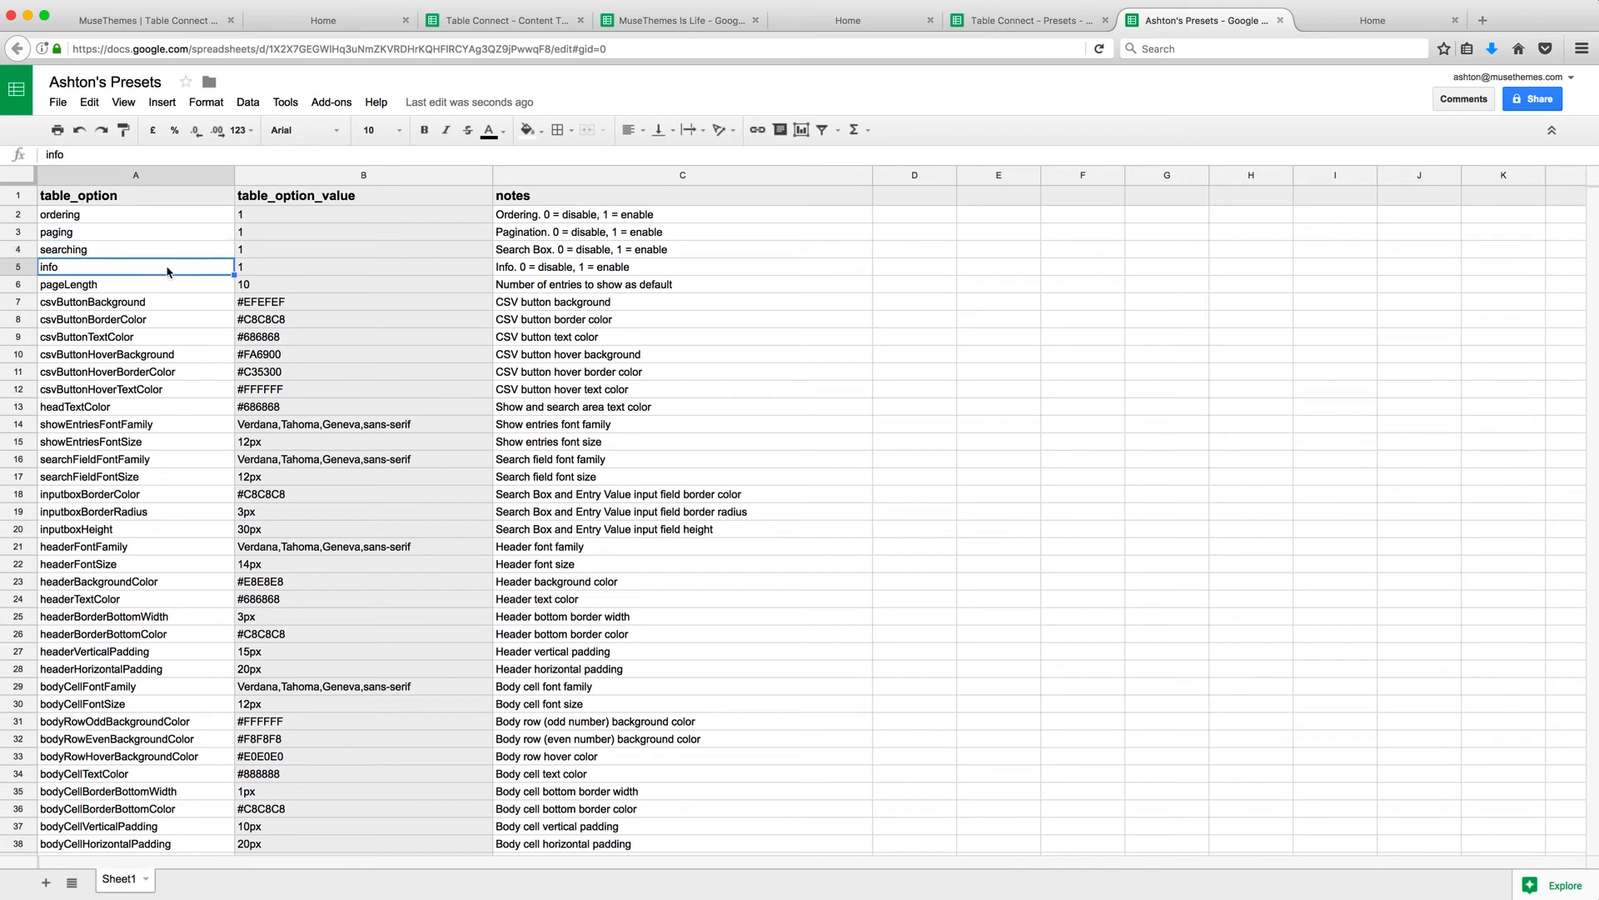
click(147, 287)
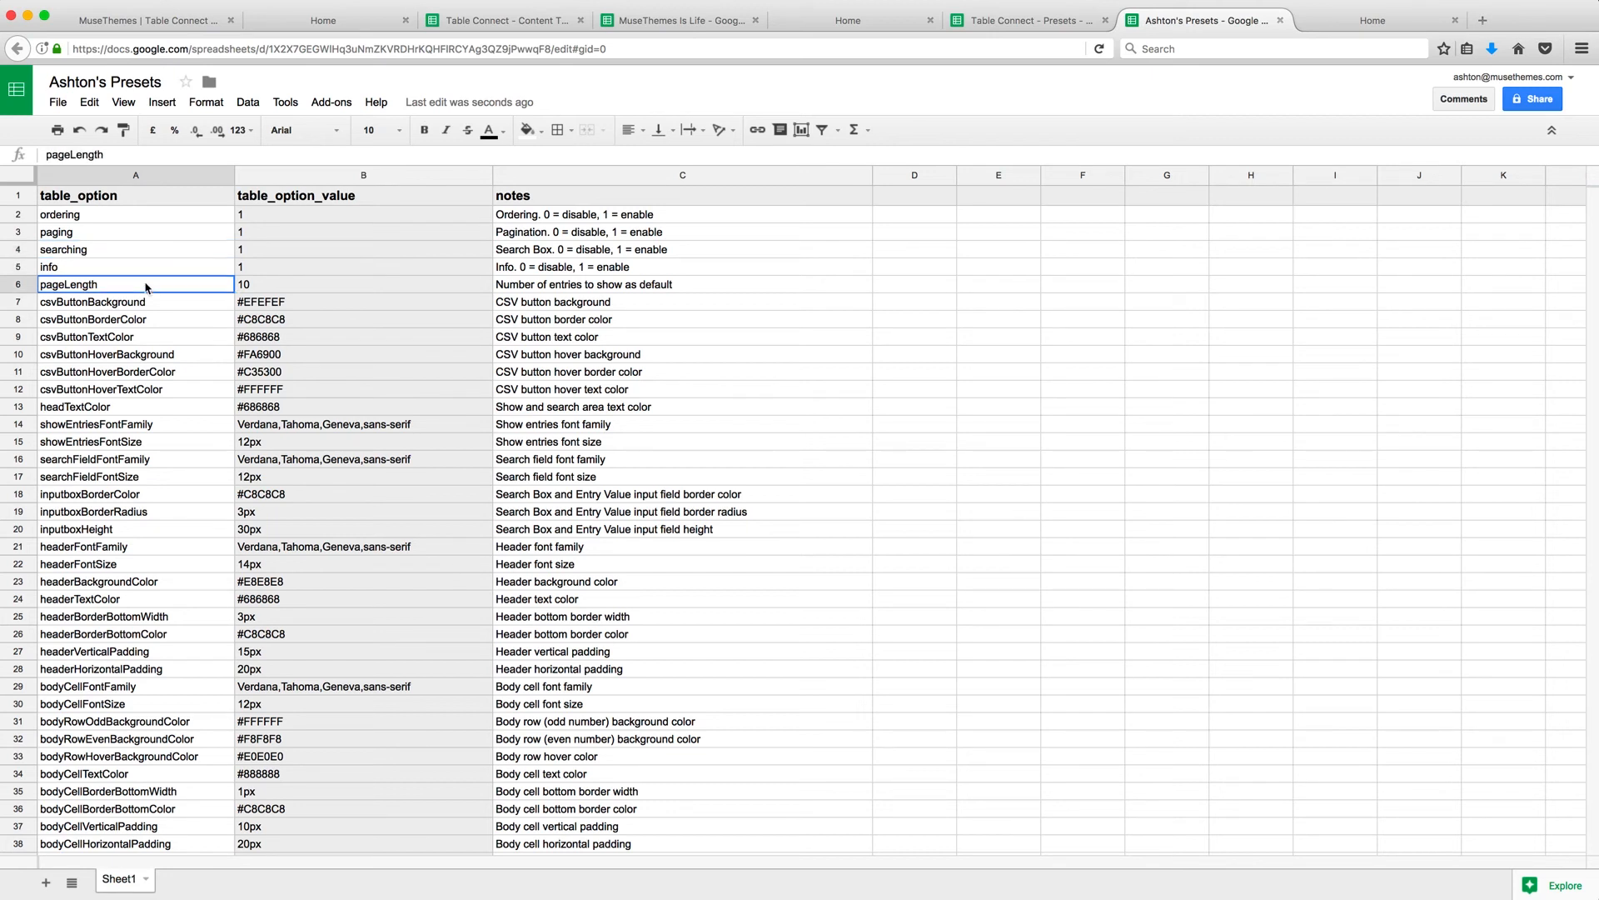
click(258, 292)
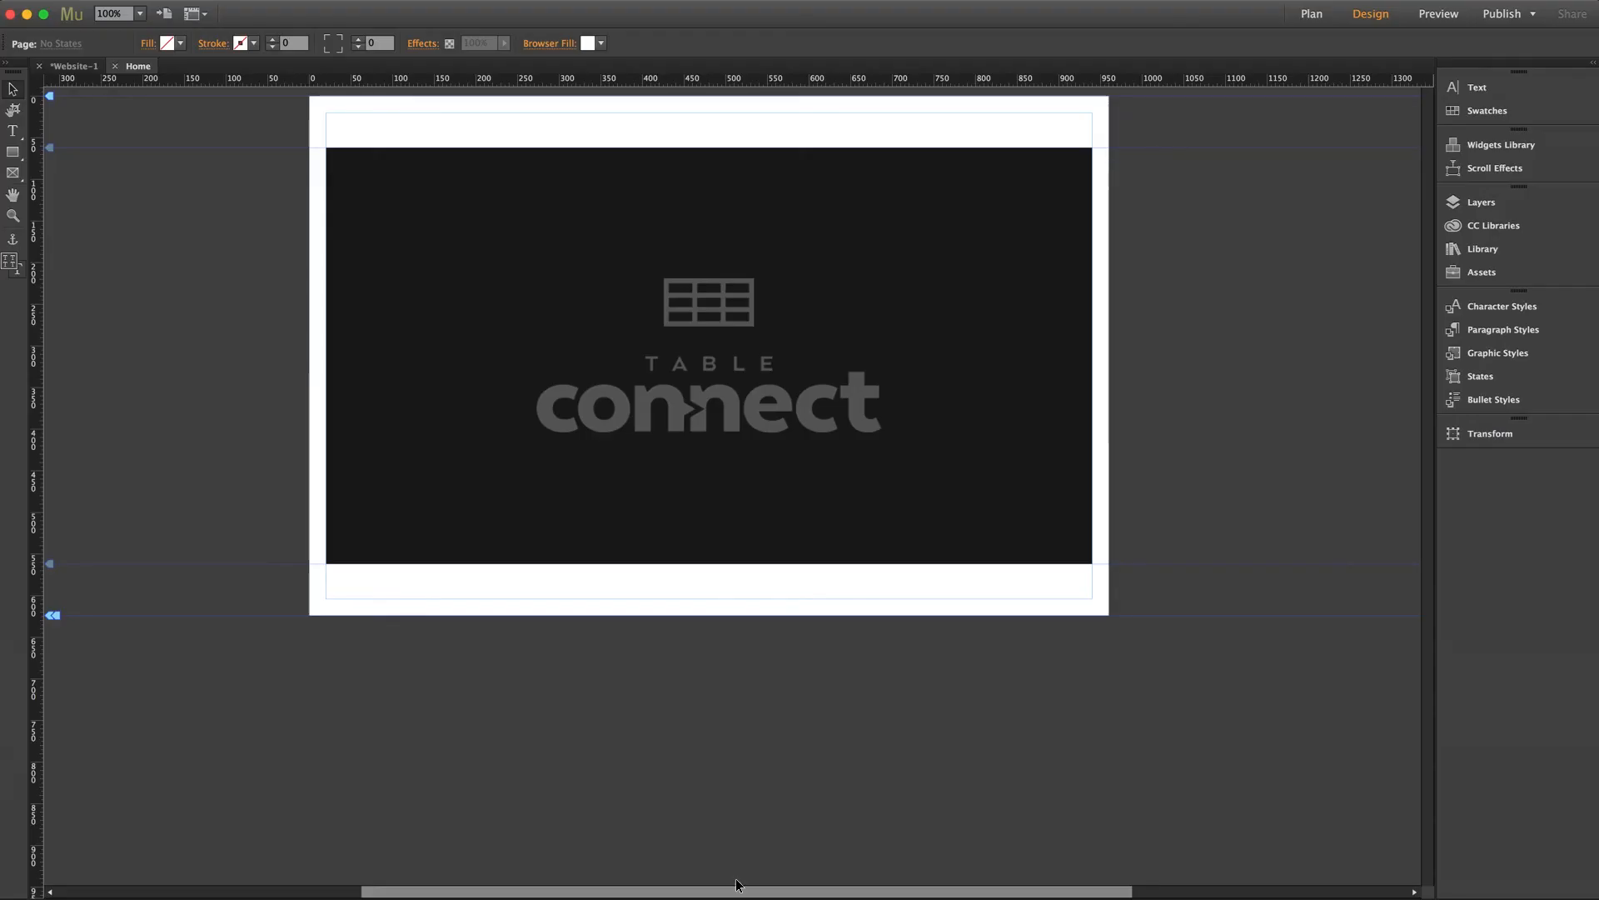
click(1064, 242)
click(1105, 147)
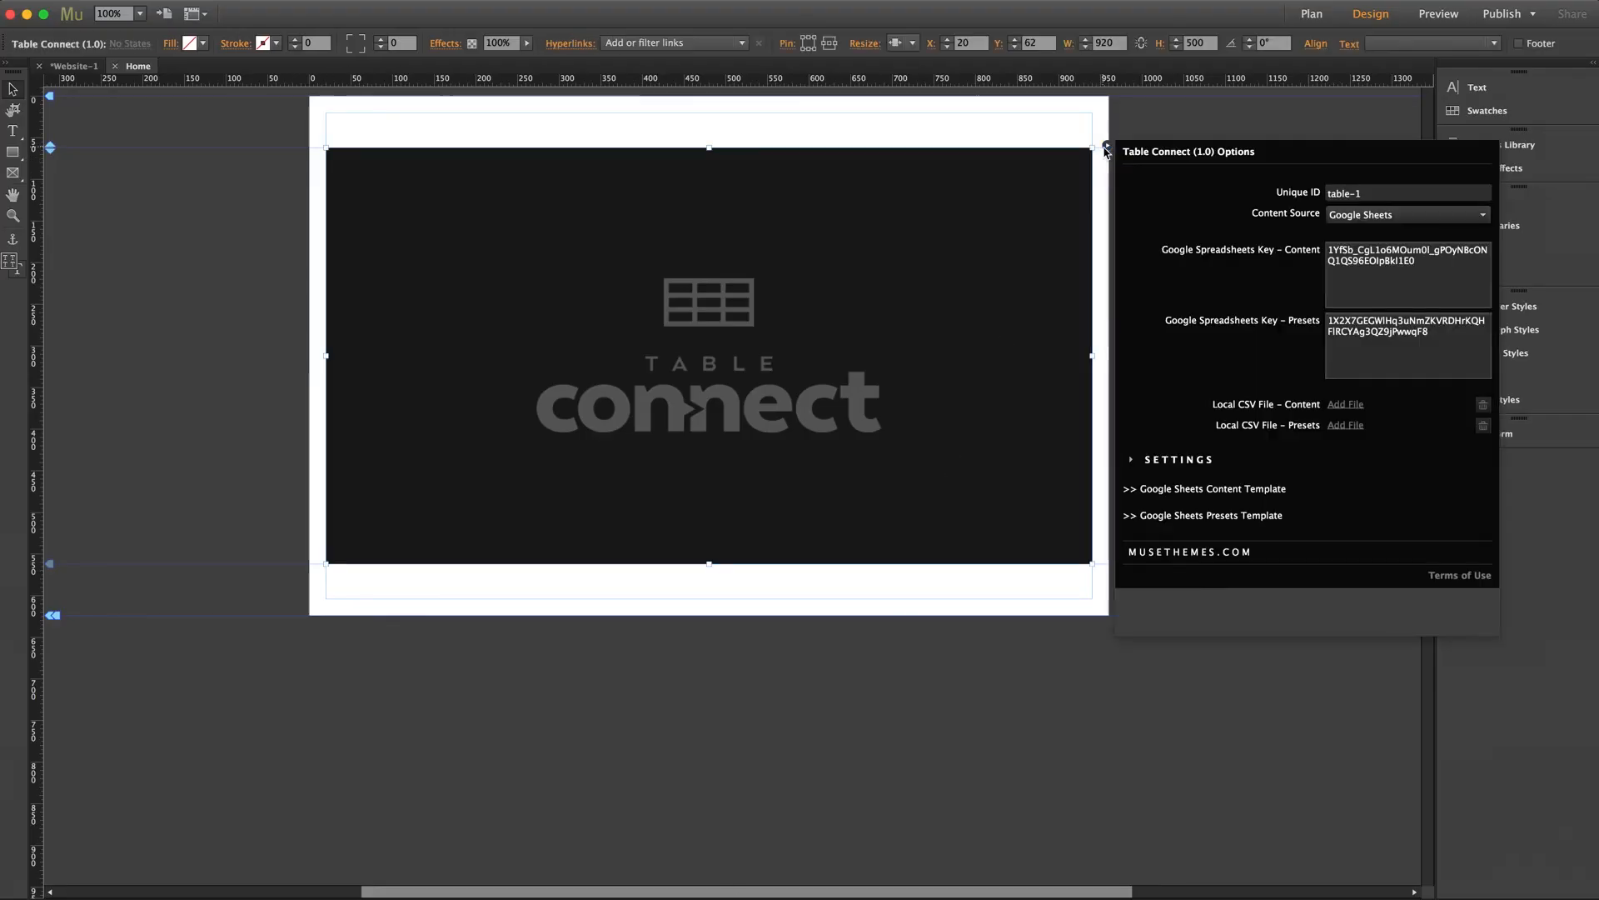
Expand the widget's Settings and inspect Preloader Type and Local Storage, keeping Type 1 and Do Not Store.
click(1179, 461)
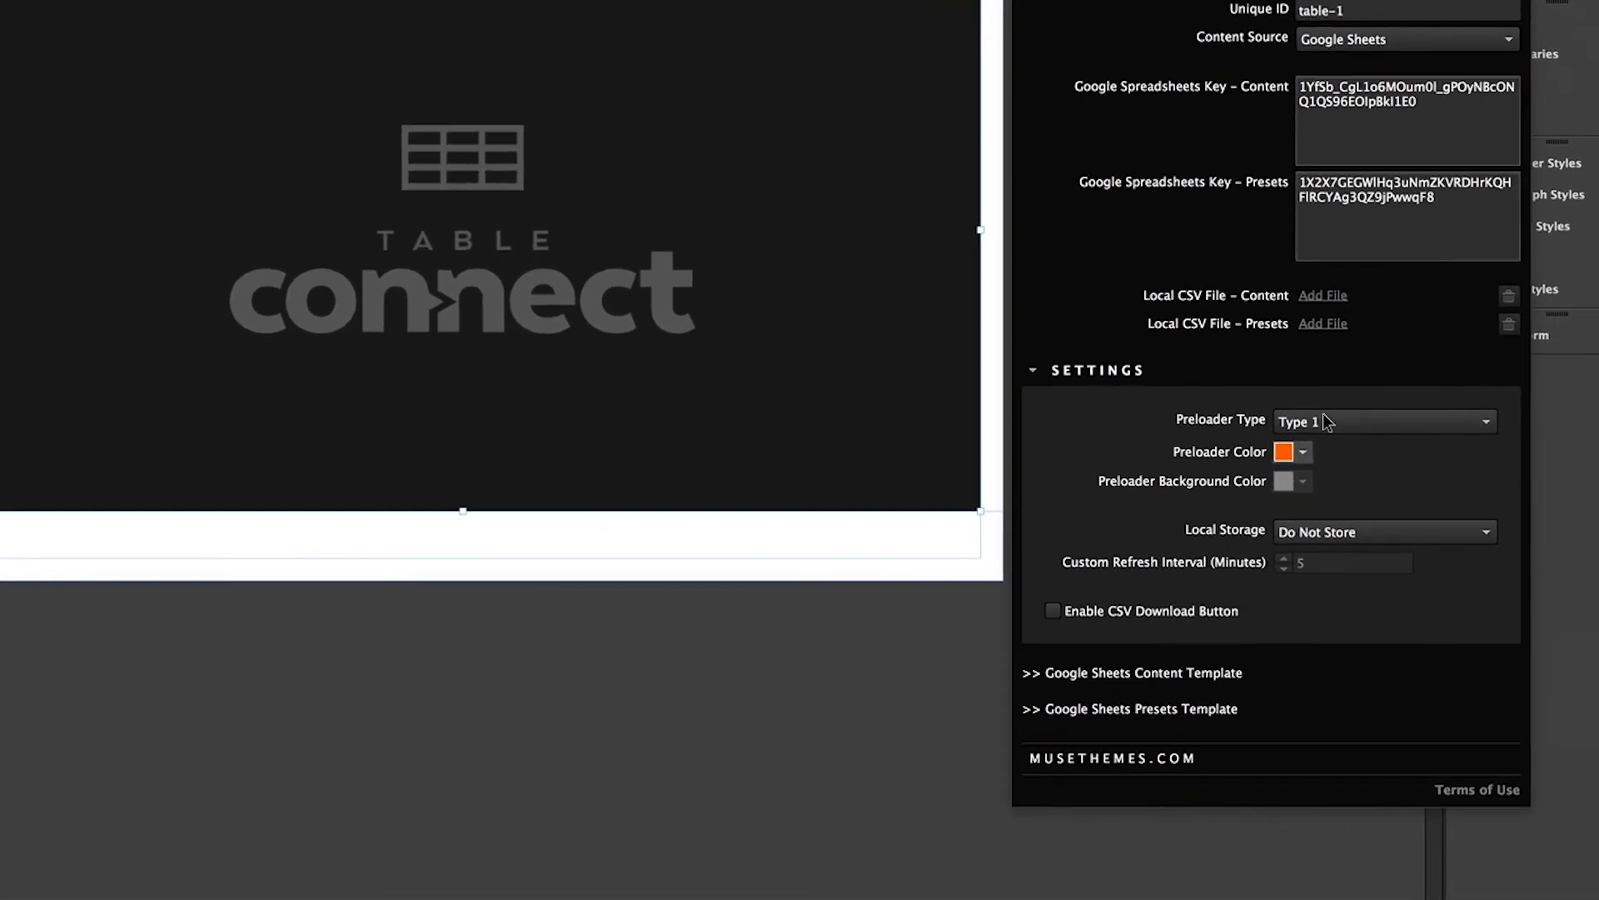
click(1485, 423)
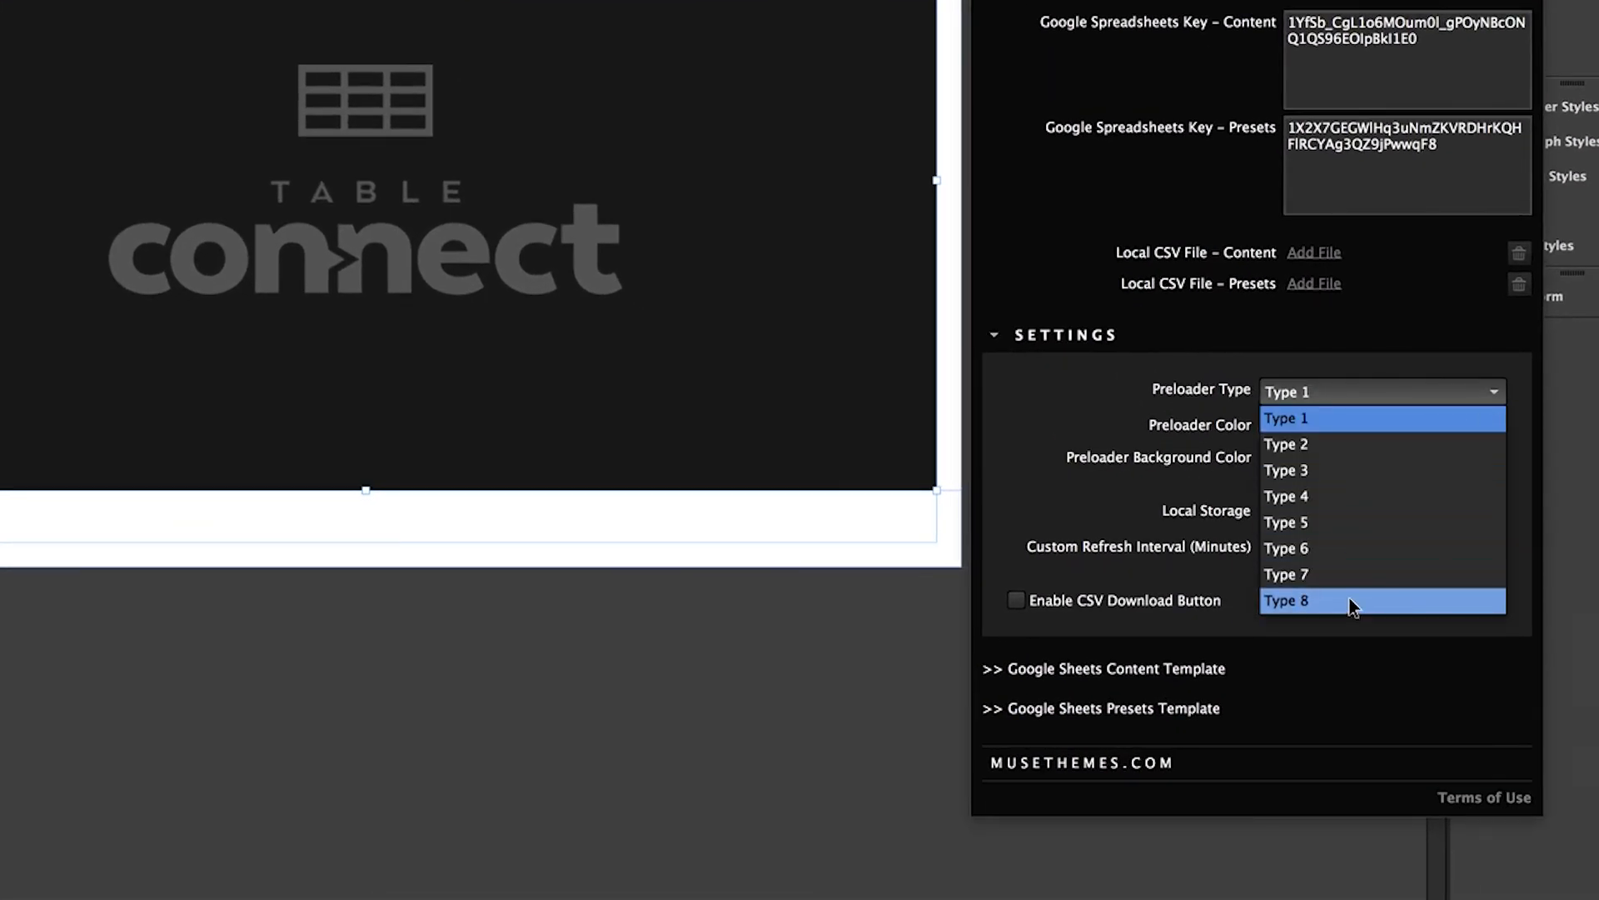
click(1338, 405)
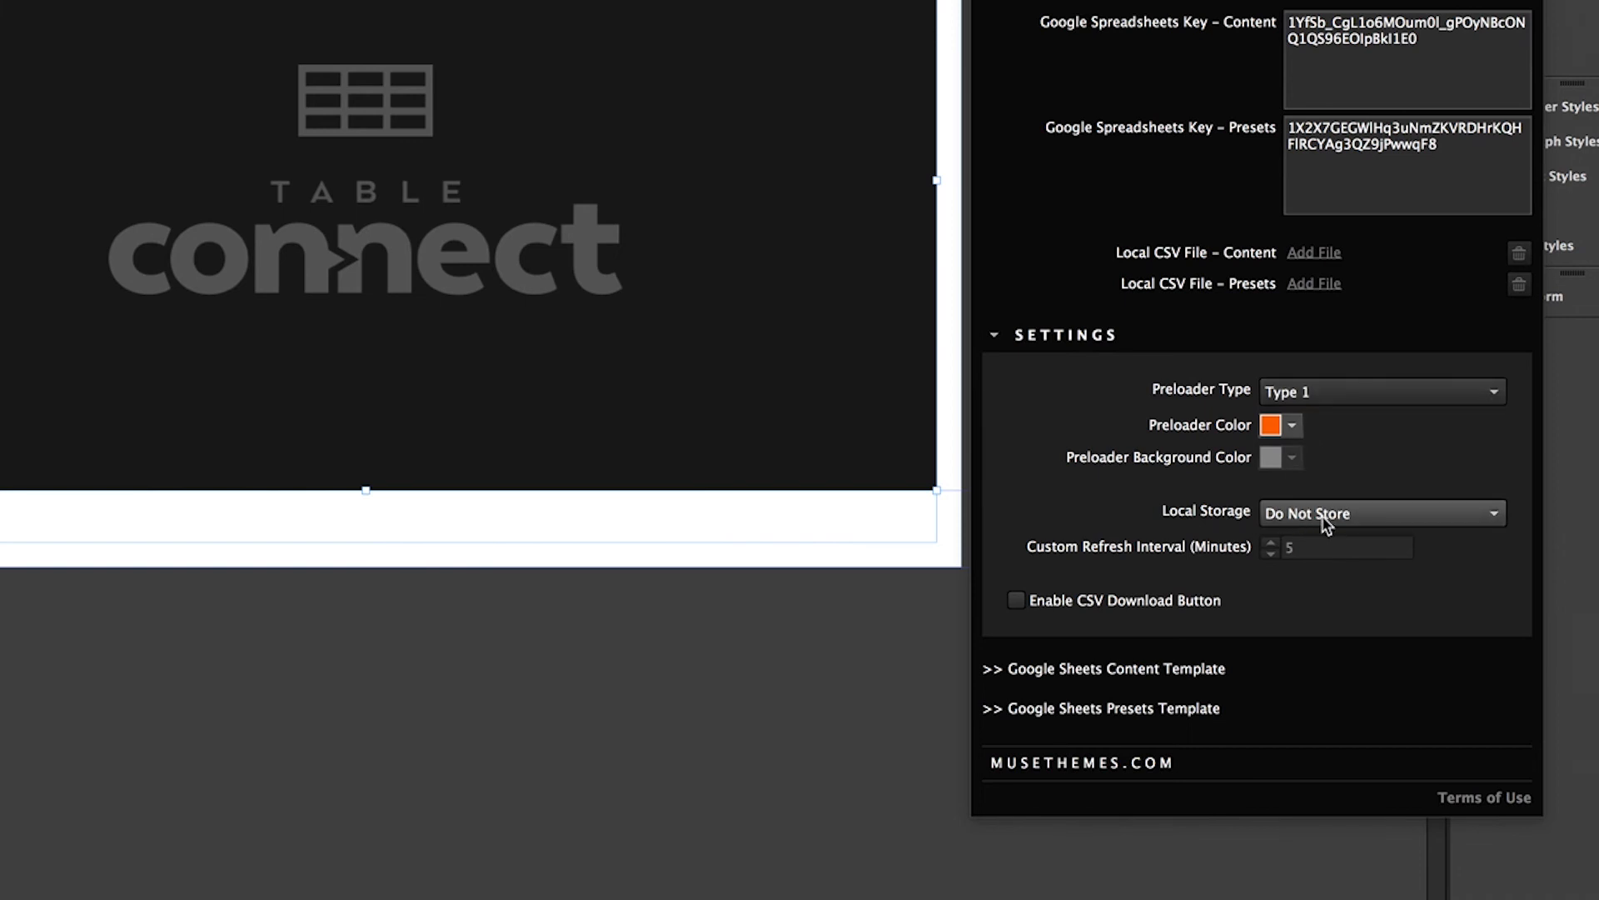
click(1375, 516)
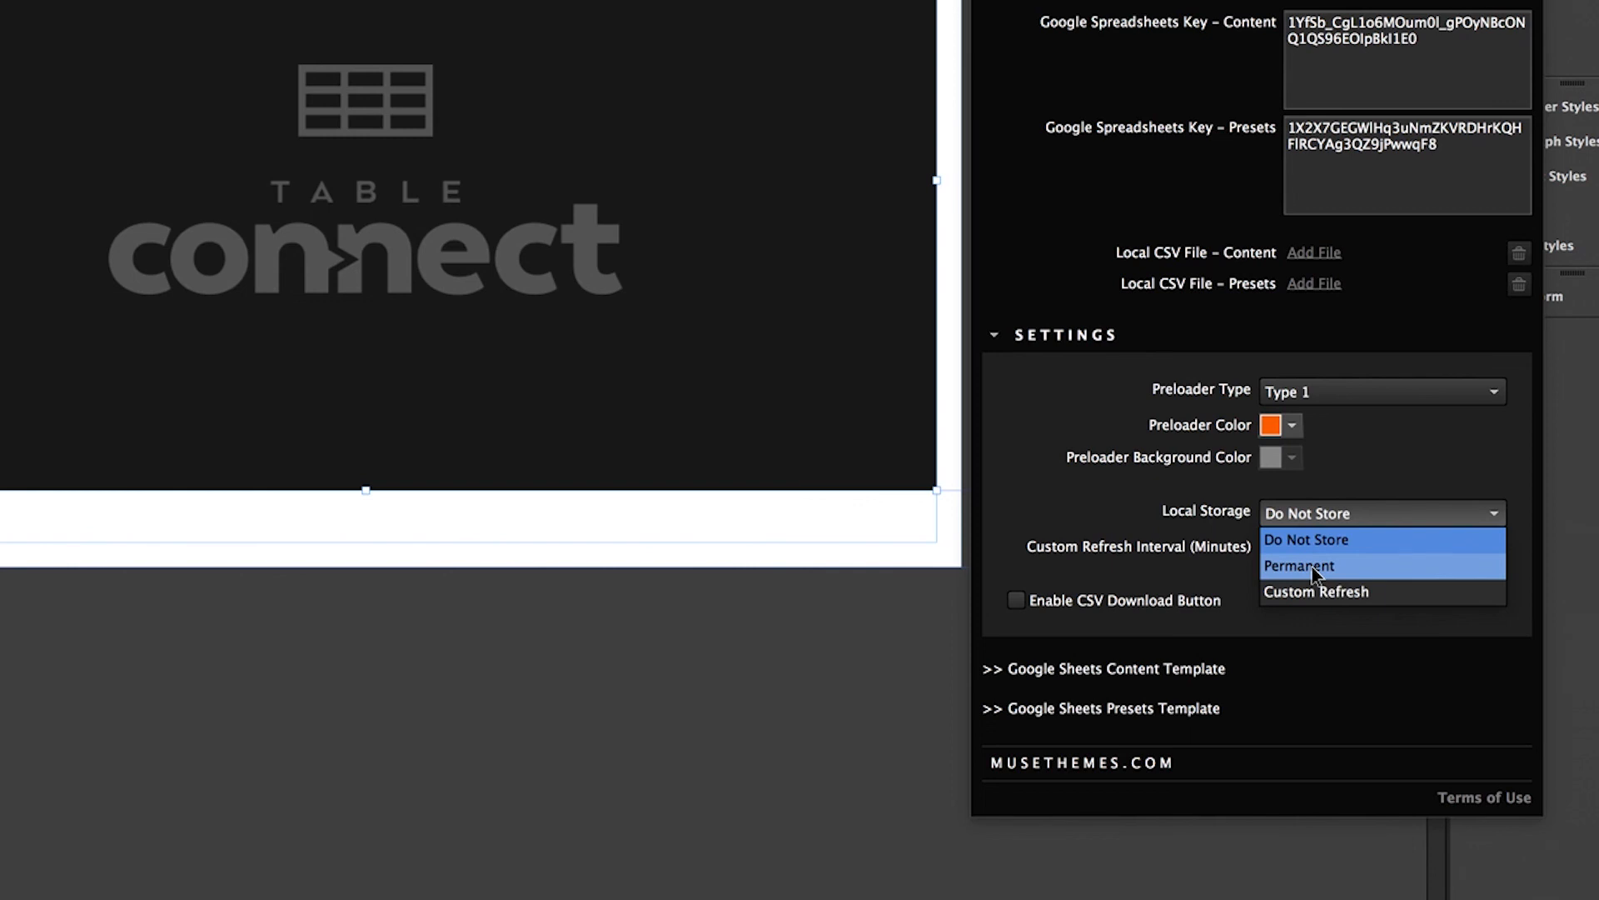
click(1381, 485)
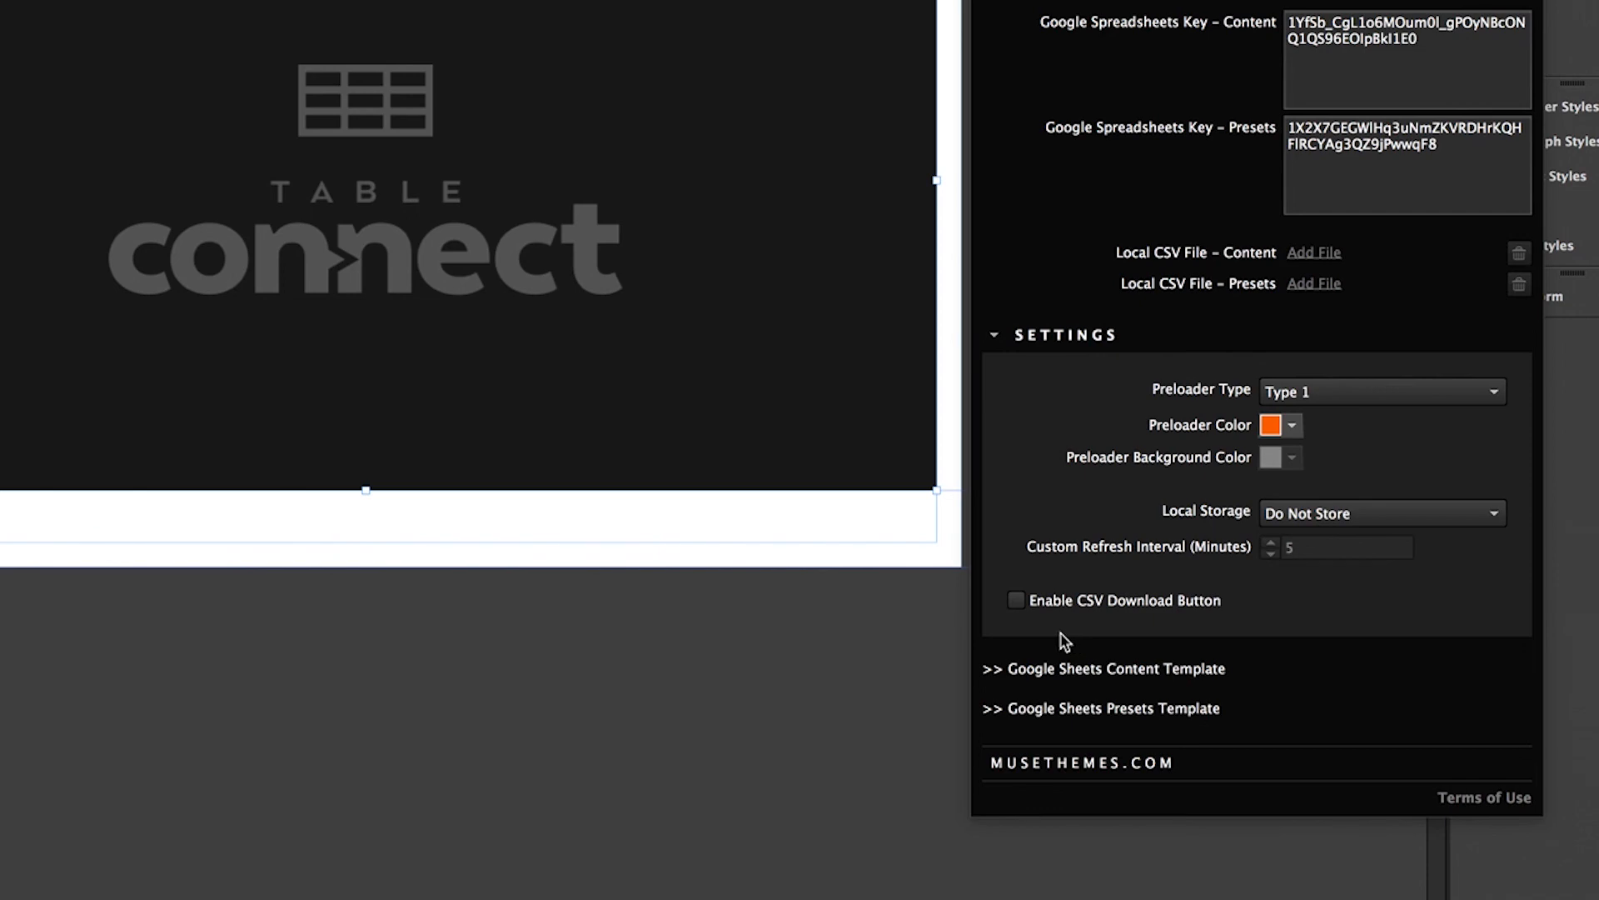
Turn on Enable CSV Download Button and preview the page in the browser.
click(1016, 600)
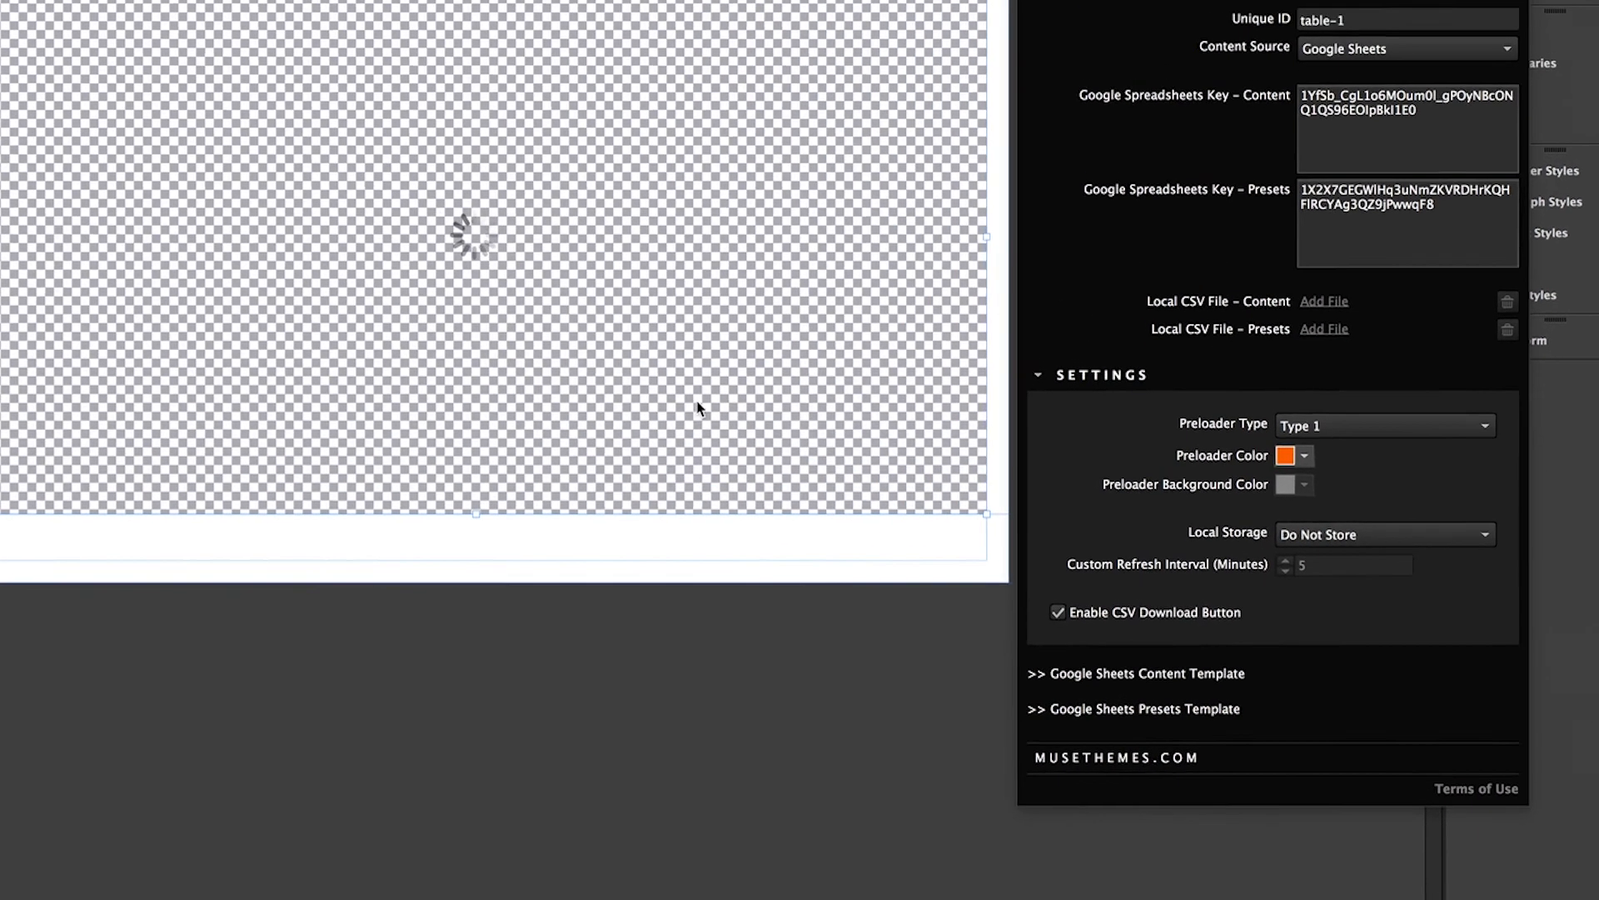
click(609, 369)
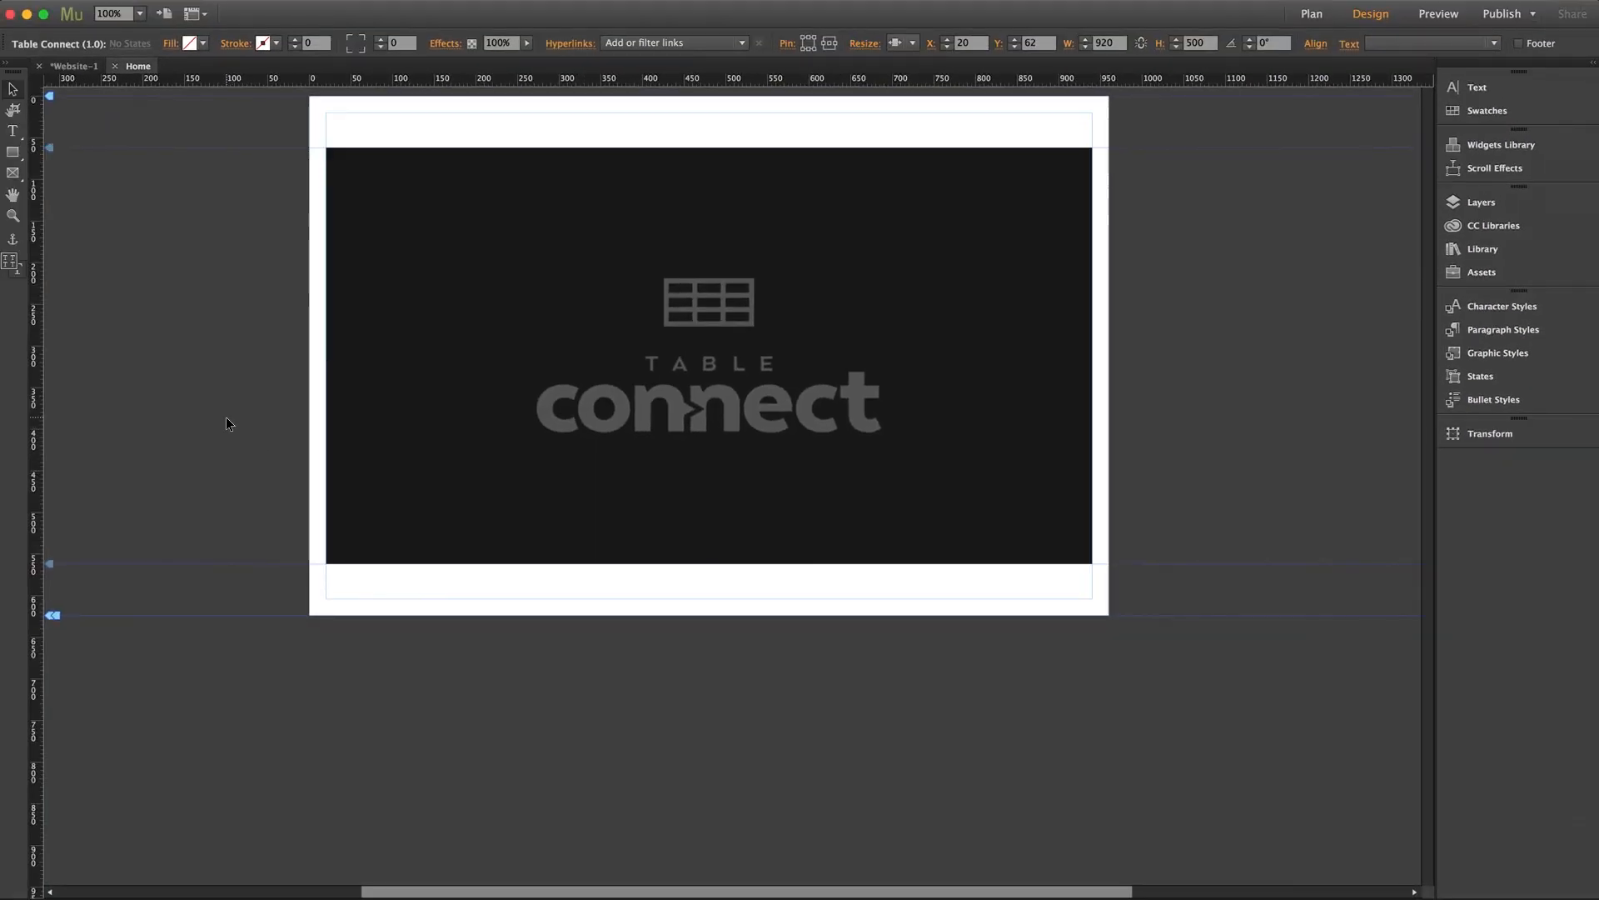
key(super+shift+e)
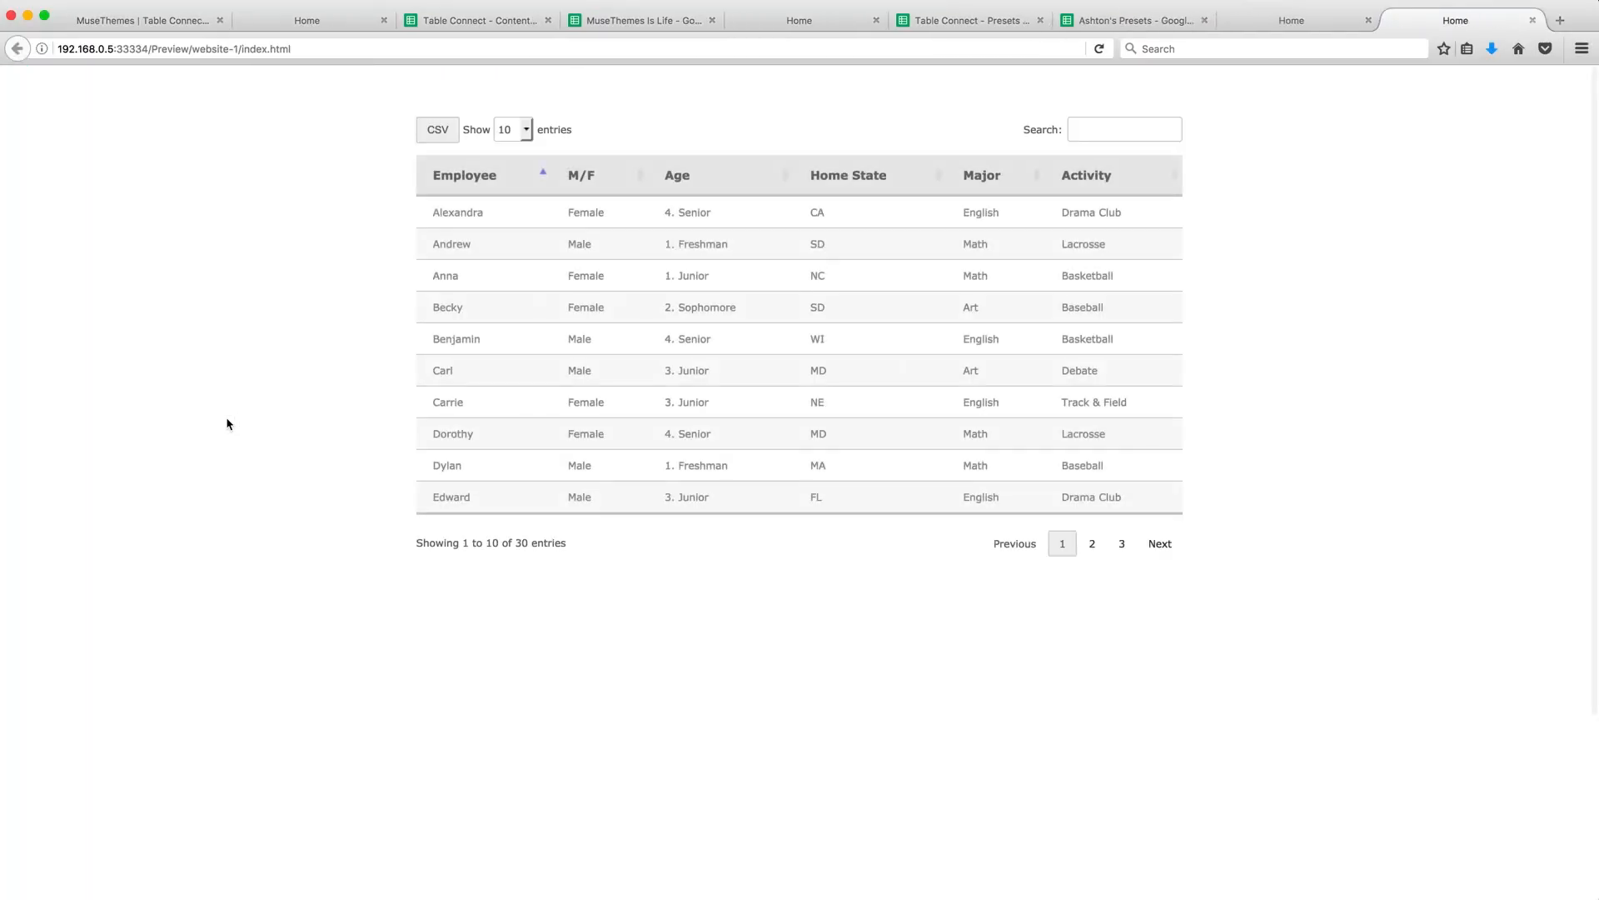
click(435, 133)
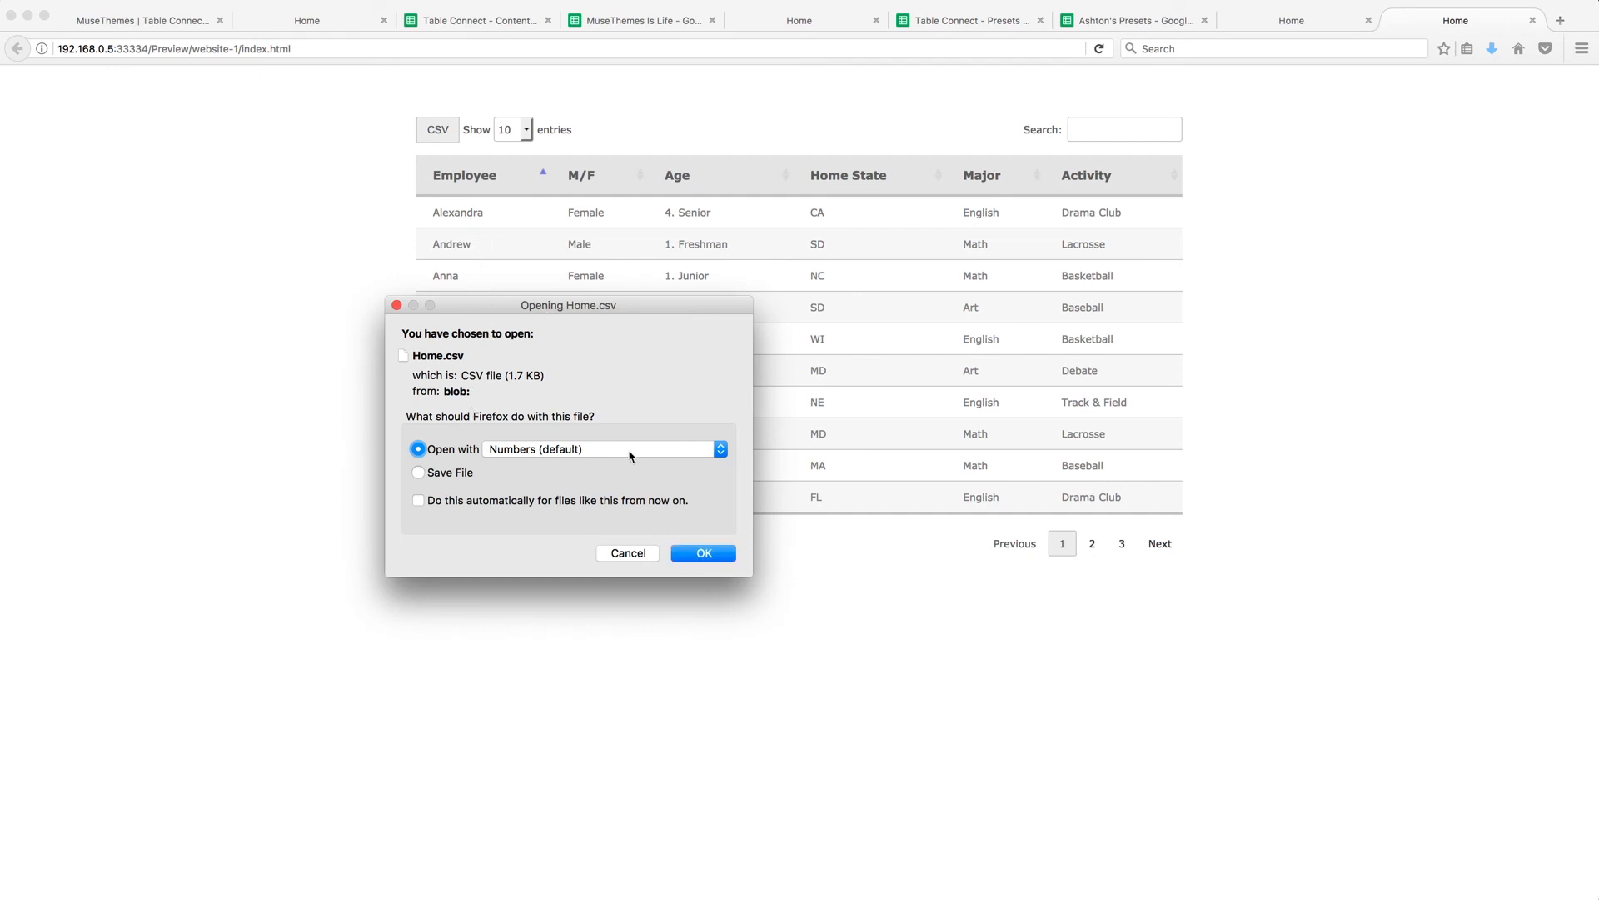
click(636, 557)
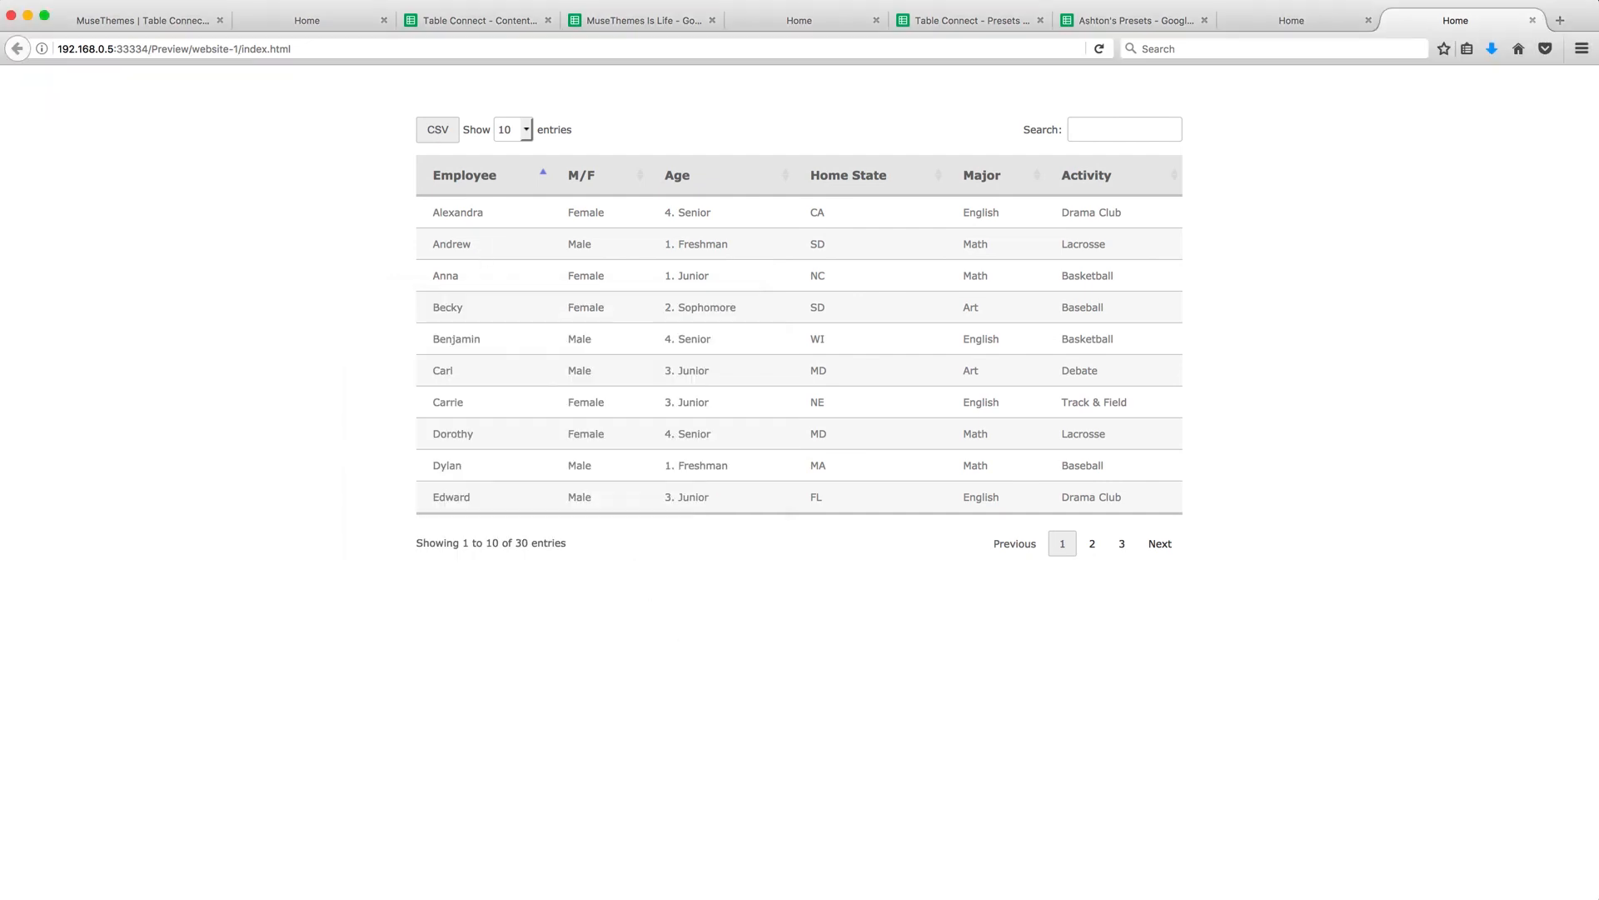